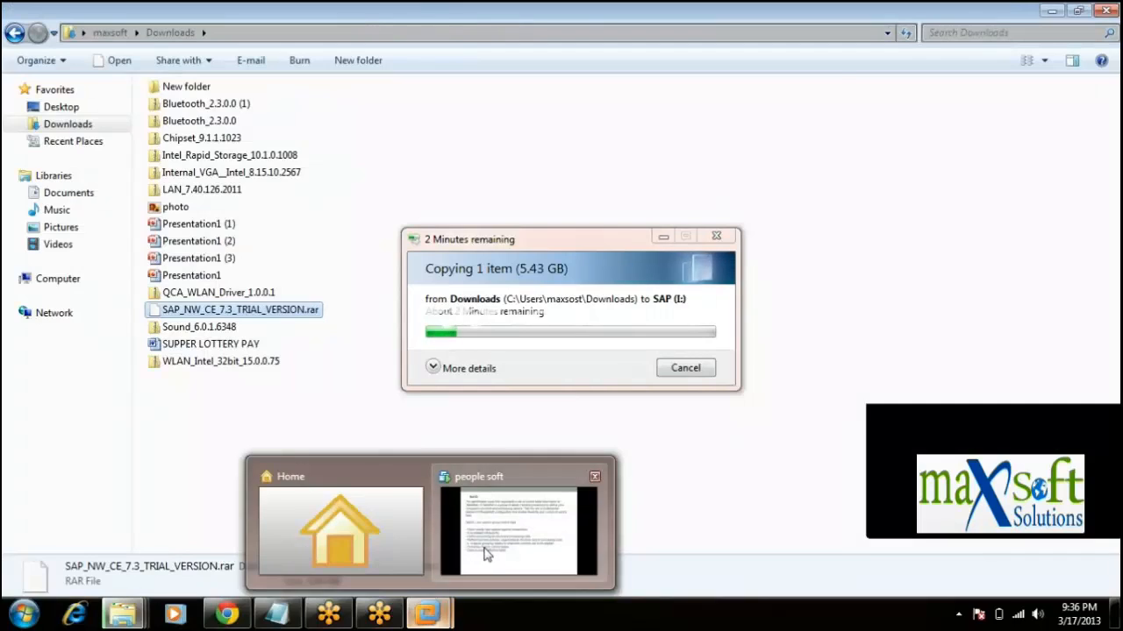
- Bring up the PeopleSoft VM, exit the PowerPoint slideshow and minimize PowerPoint
click(486, 553)
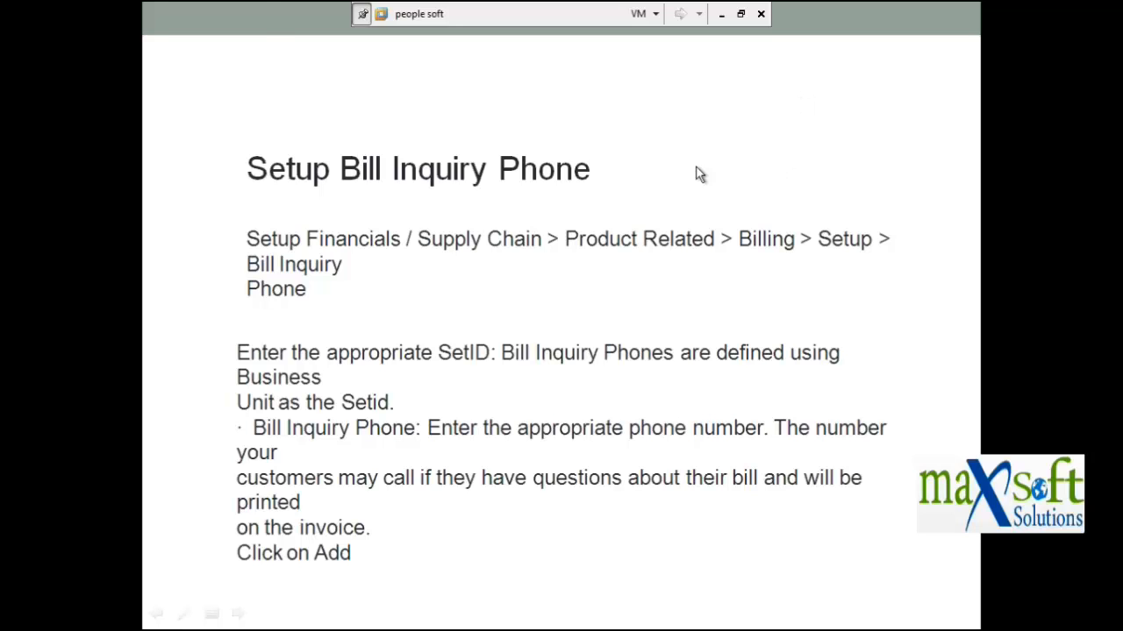
key(Escape)
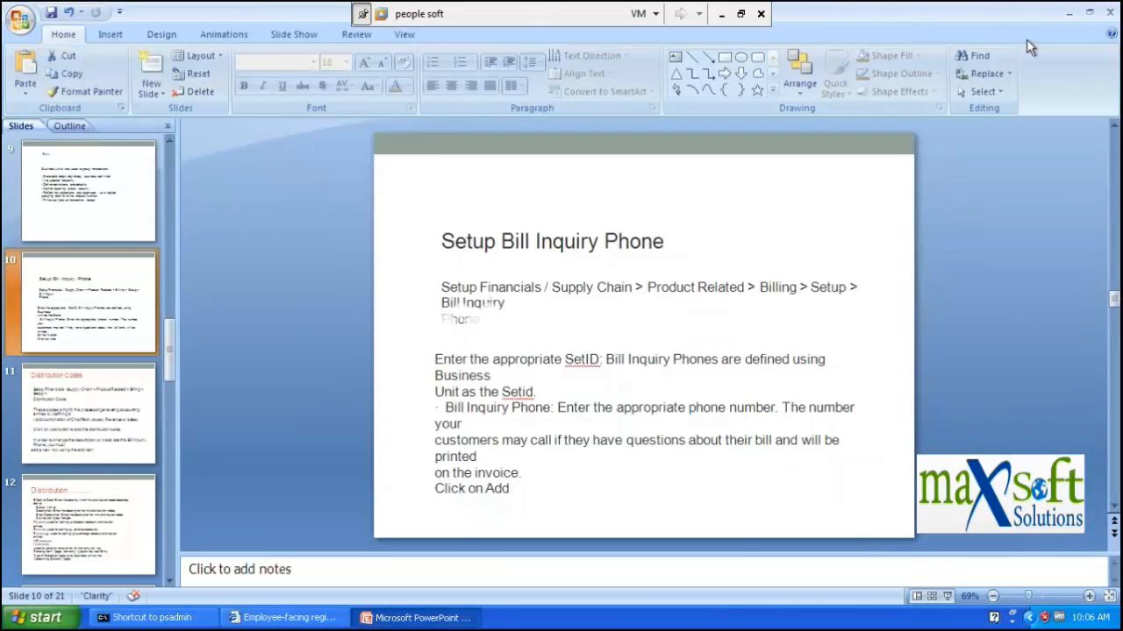
click(1069, 12)
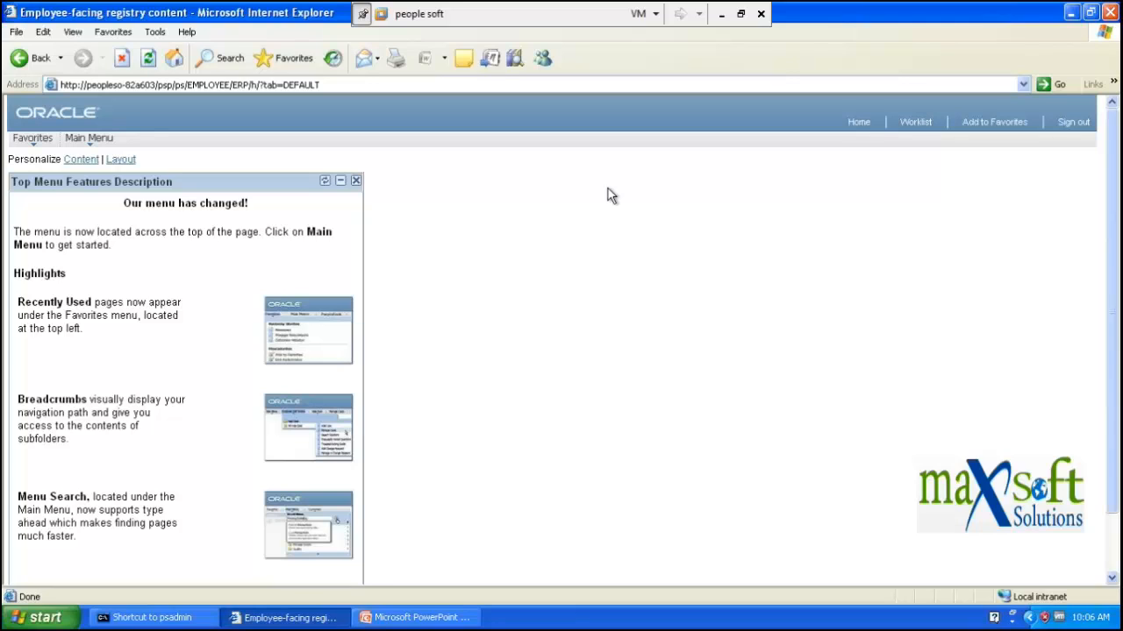
- Switch to the PowerPoint presentation, then back to the PeopleSoft browser window
click(417, 617)
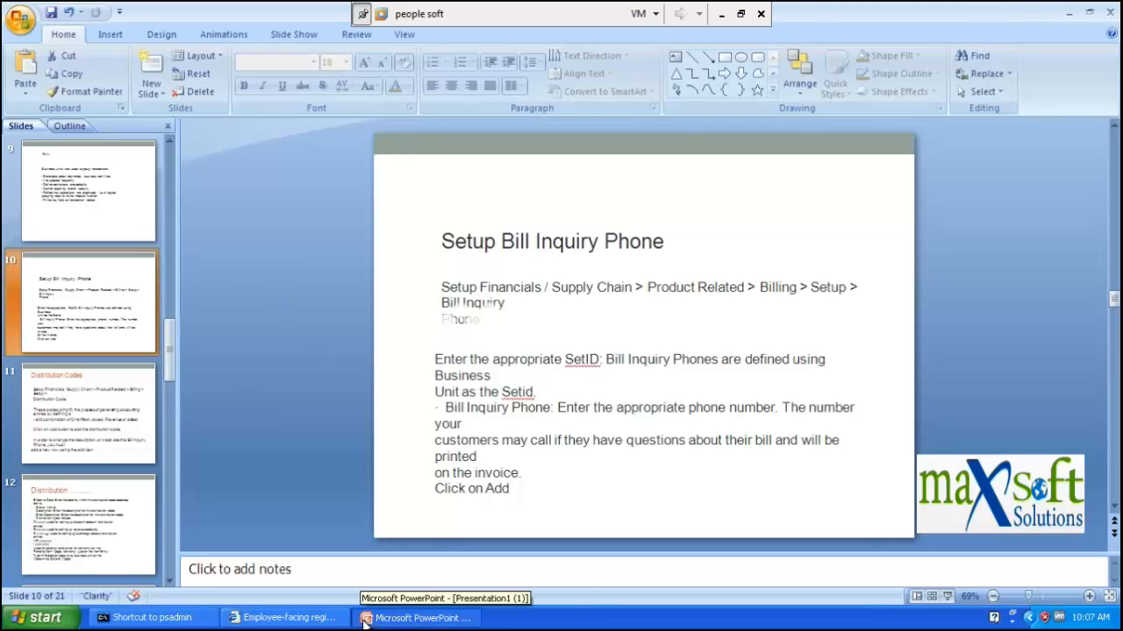
click(328, 619)
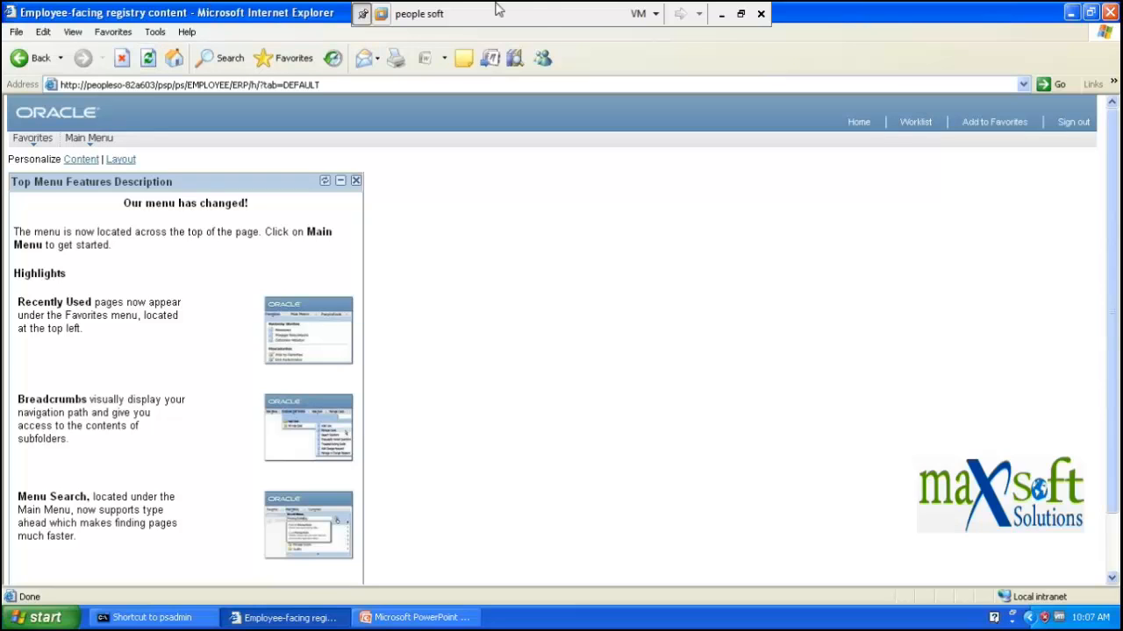
- Minimize the virtual machine to check the copy, then restore the 'people soft' VM window
click(720, 15)
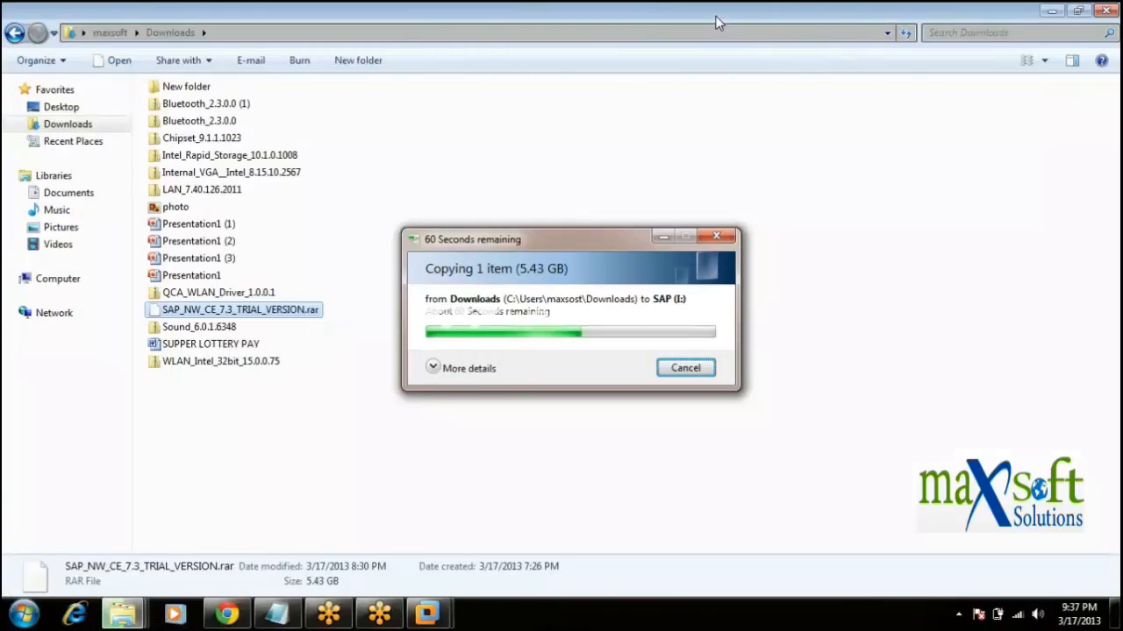
mouse_move(448, 605)
click(488, 566)
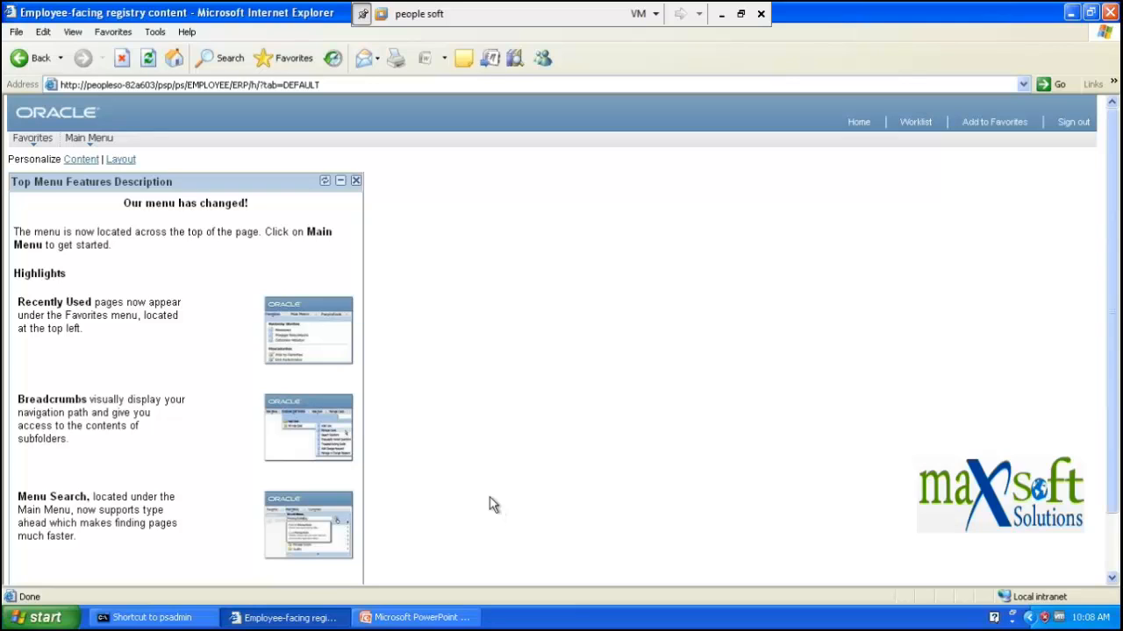
- Open Main Menu > Set Up Financials/Supply Chain, then view slide 10's Billing > Setup path
click(86, 143)
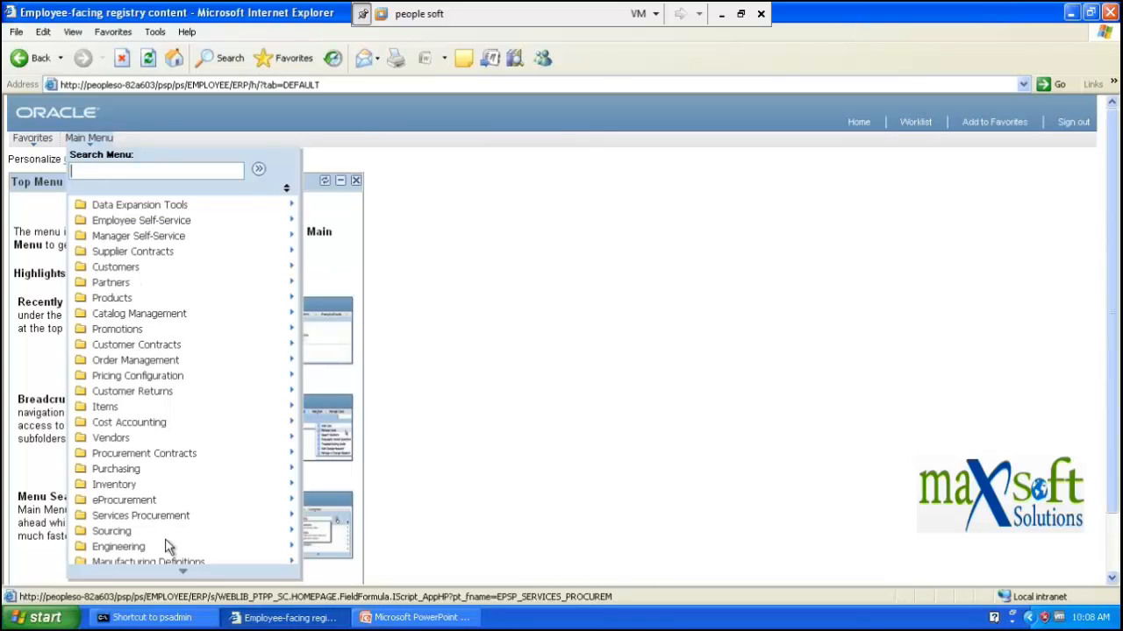
mouse_move(183, 570)
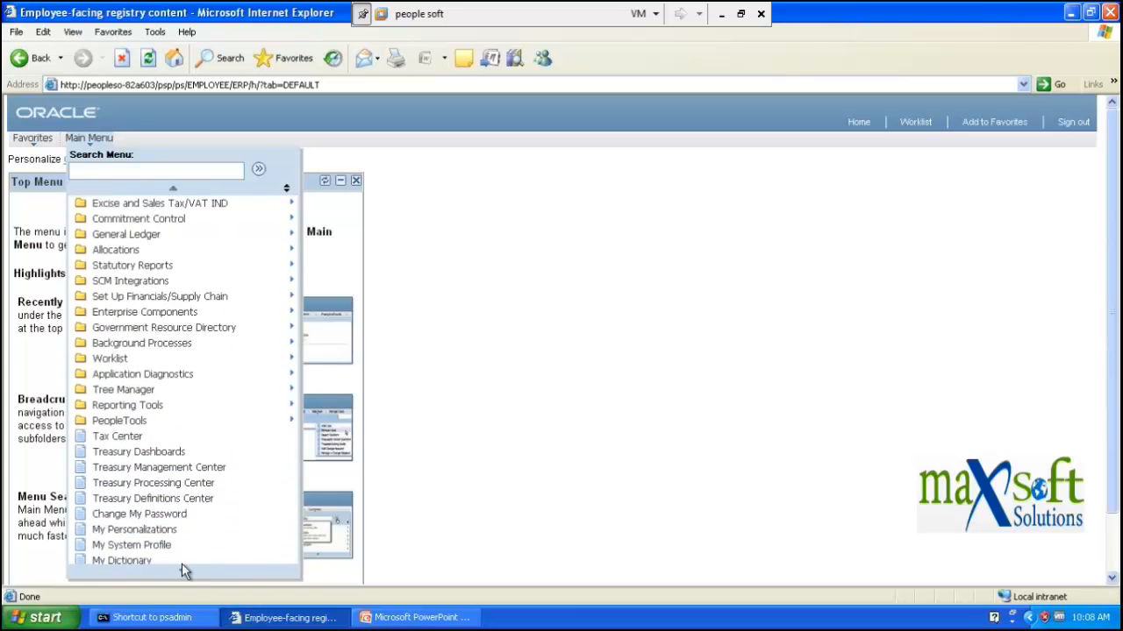
click(182, 300)
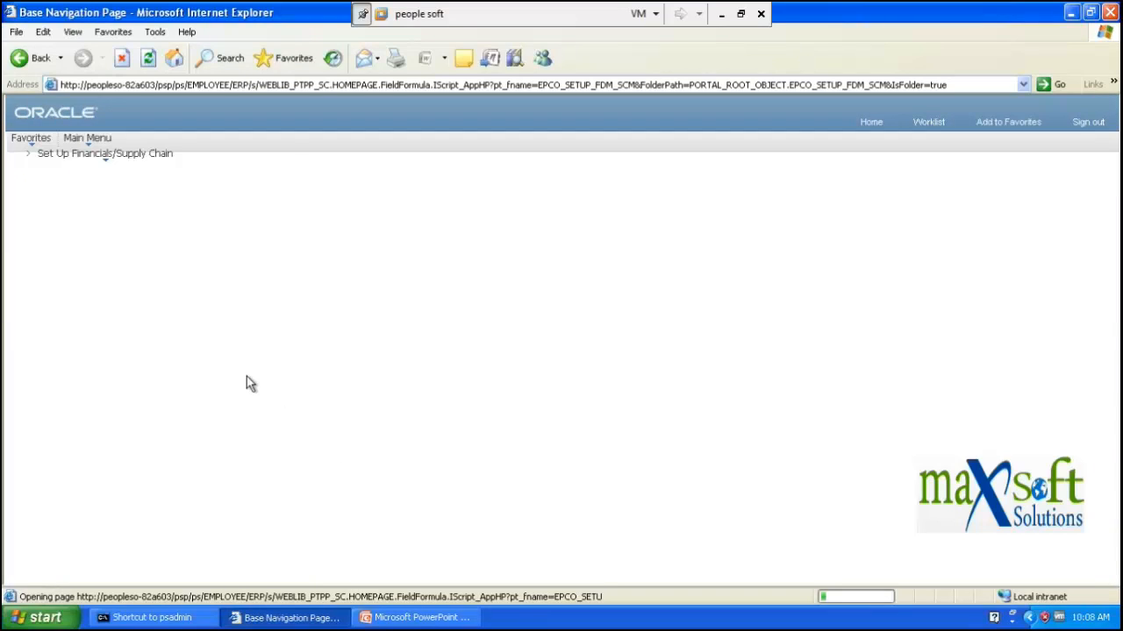
click(390, 618)
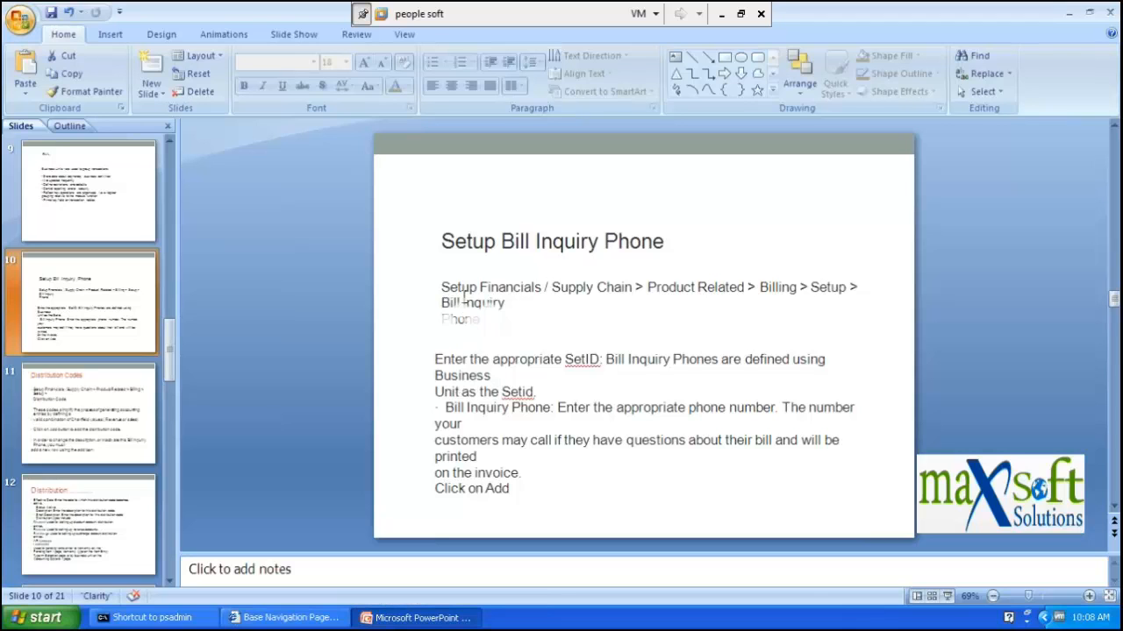
- Switch back to the 'Base Navigation Page' PeopleSoft browser window
click(309, 620)
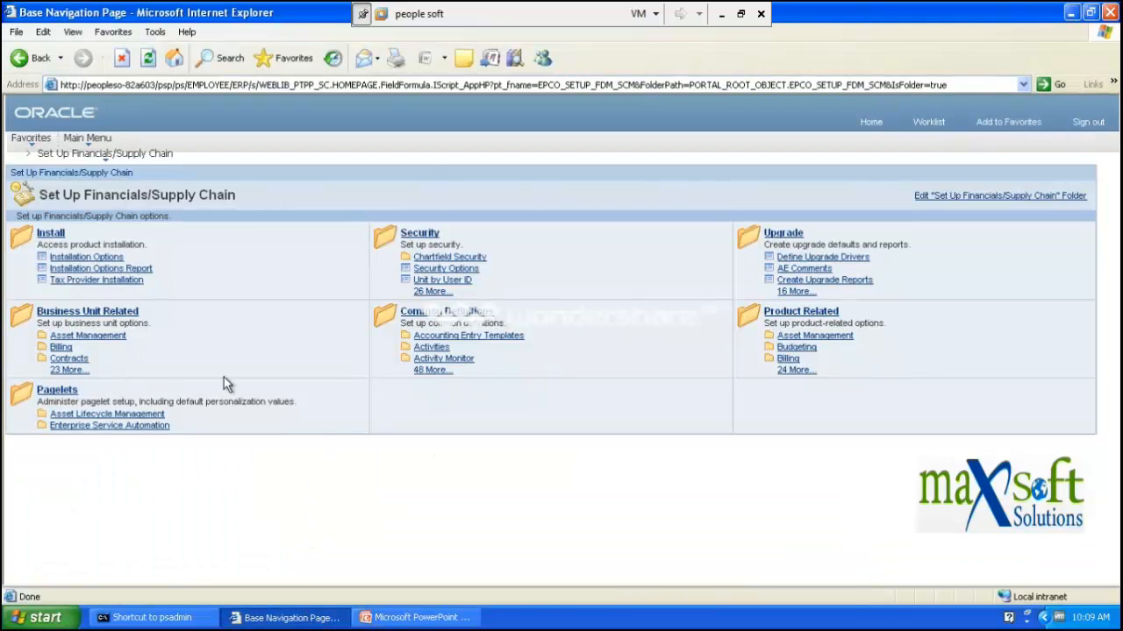
- Open Product Related > Billing, then recheck the Setup Bill Inquiry Phone slide
click(791, 314)
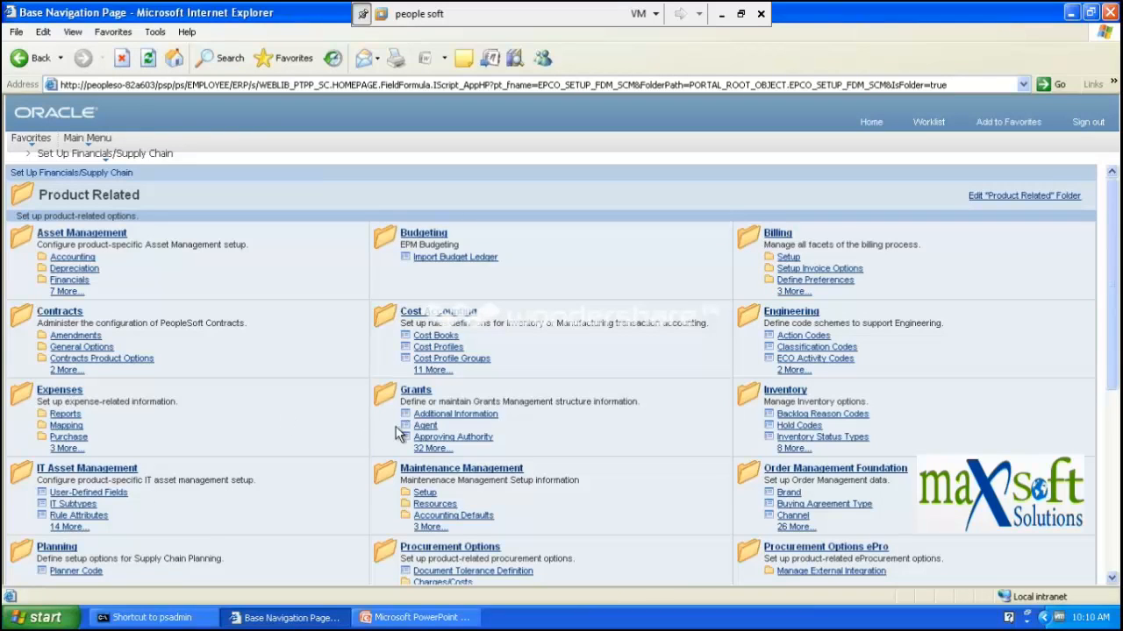
scroll(562, 478, down, 6)
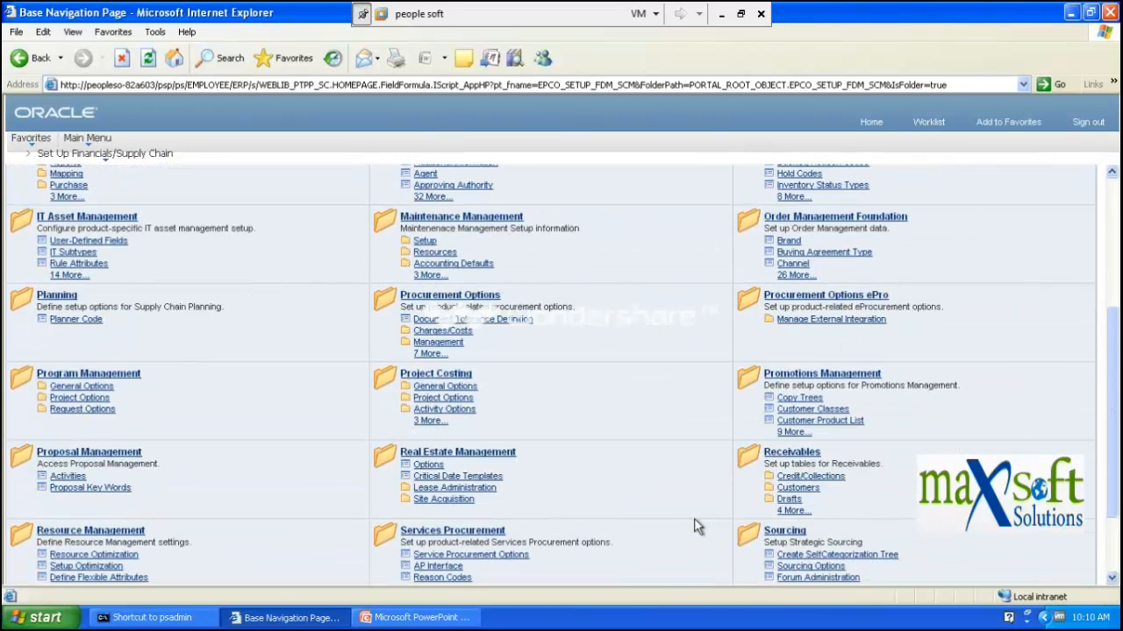
scroll(404, 479, down, 2)
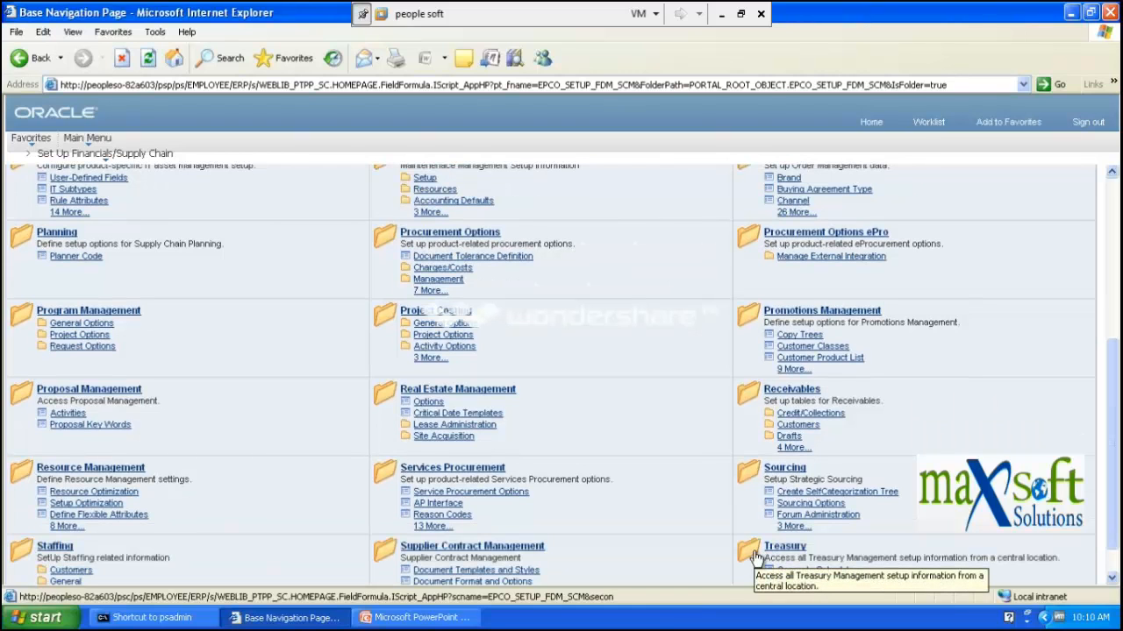
scroll(771, 417, up, 7)
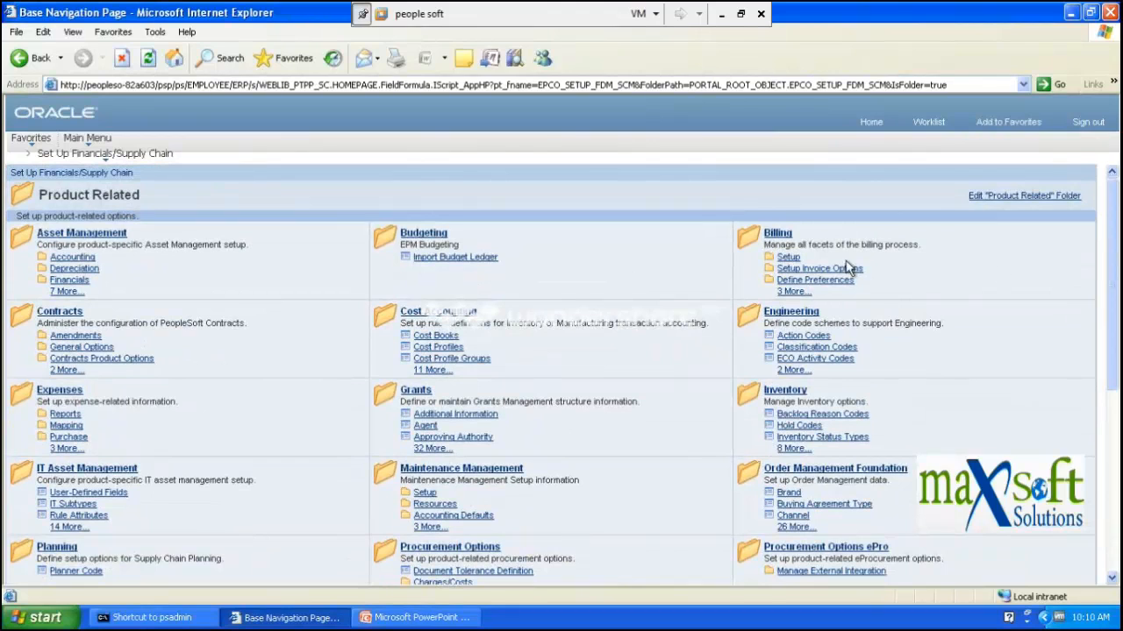
click(777, 235)
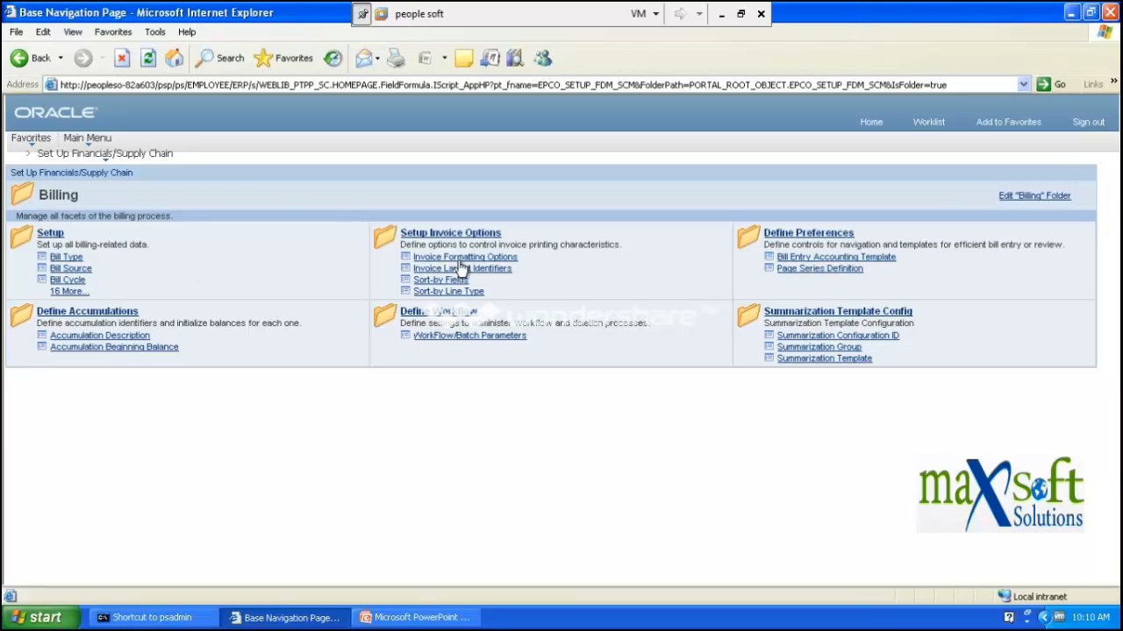
click(405, 619)
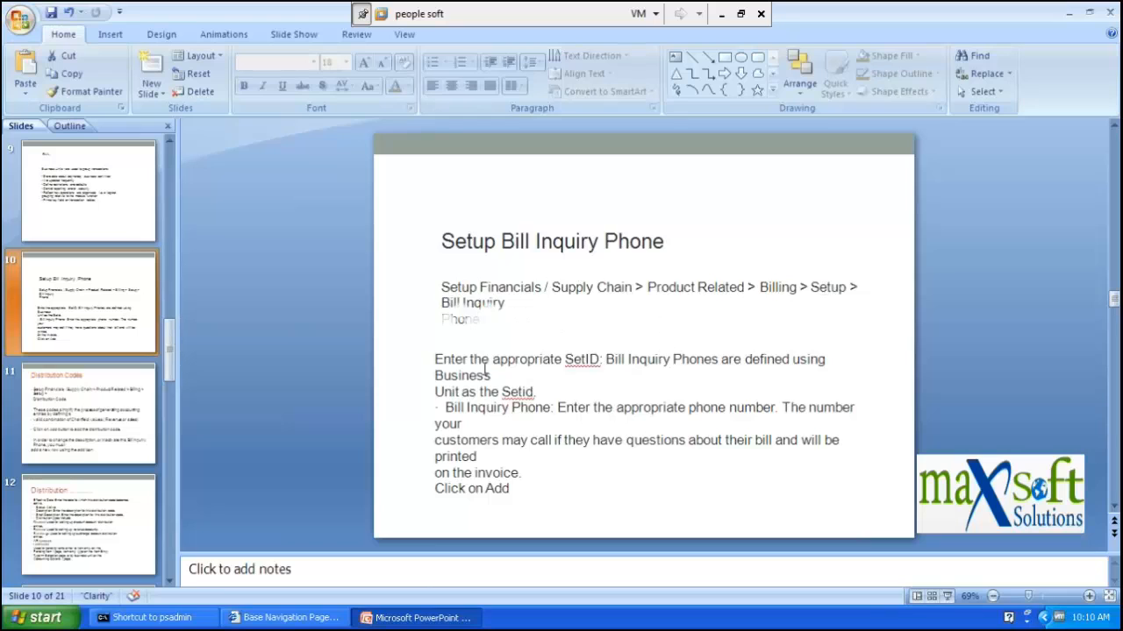
- Return to PeopleSoft and open Billing > Setup > Bill Inquiry Phone search page
key(alt)
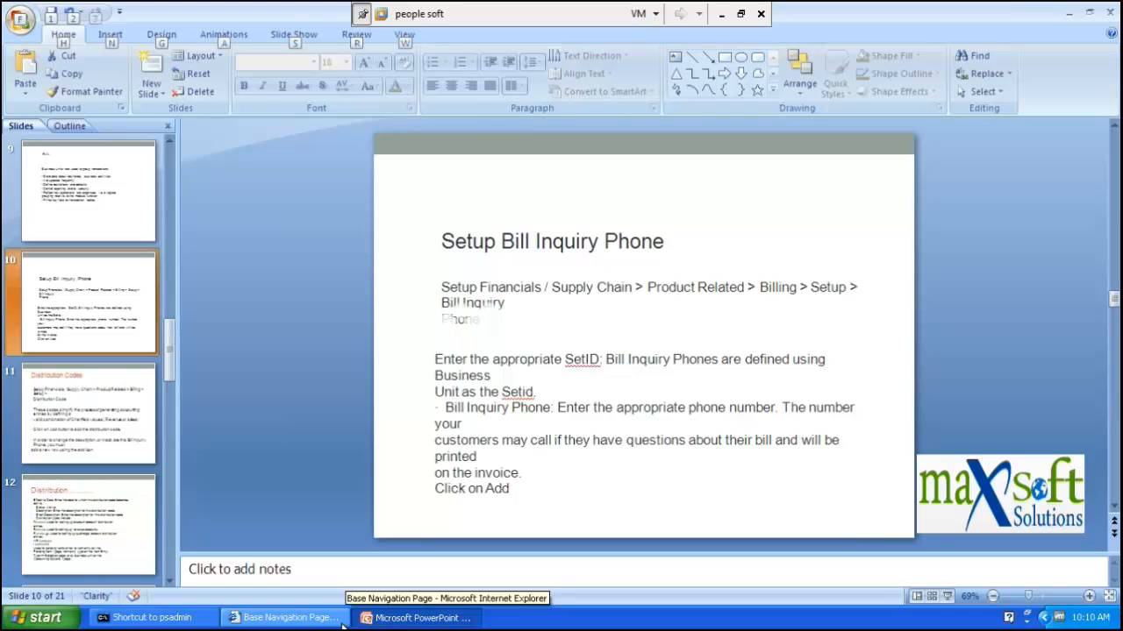
click(297, 619)
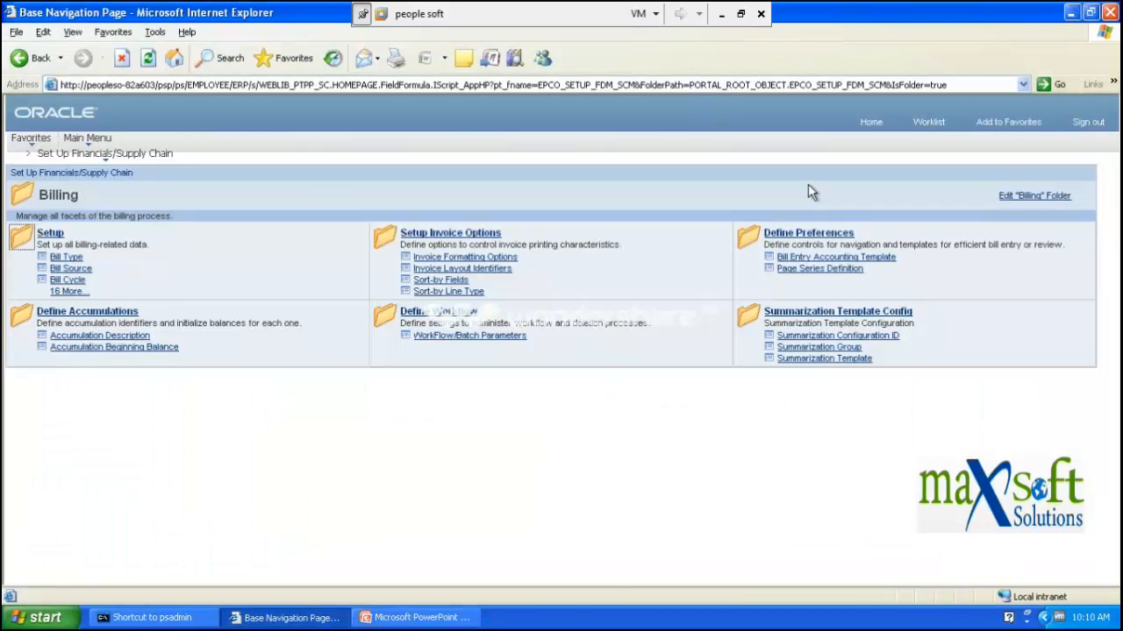
click(54, 237)
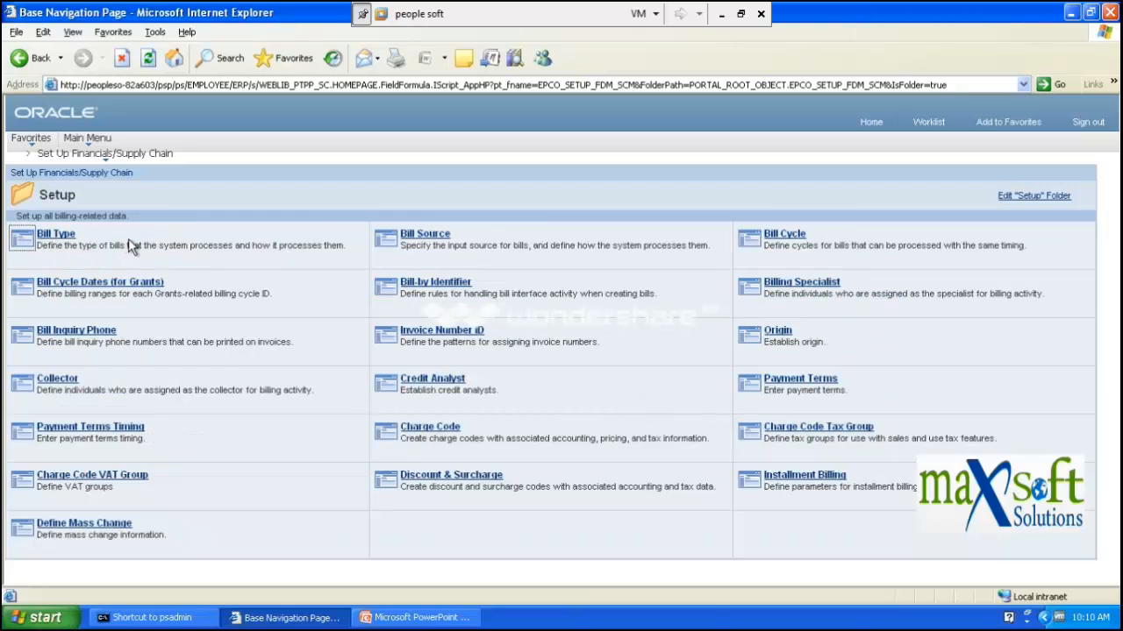
click(99, 339)
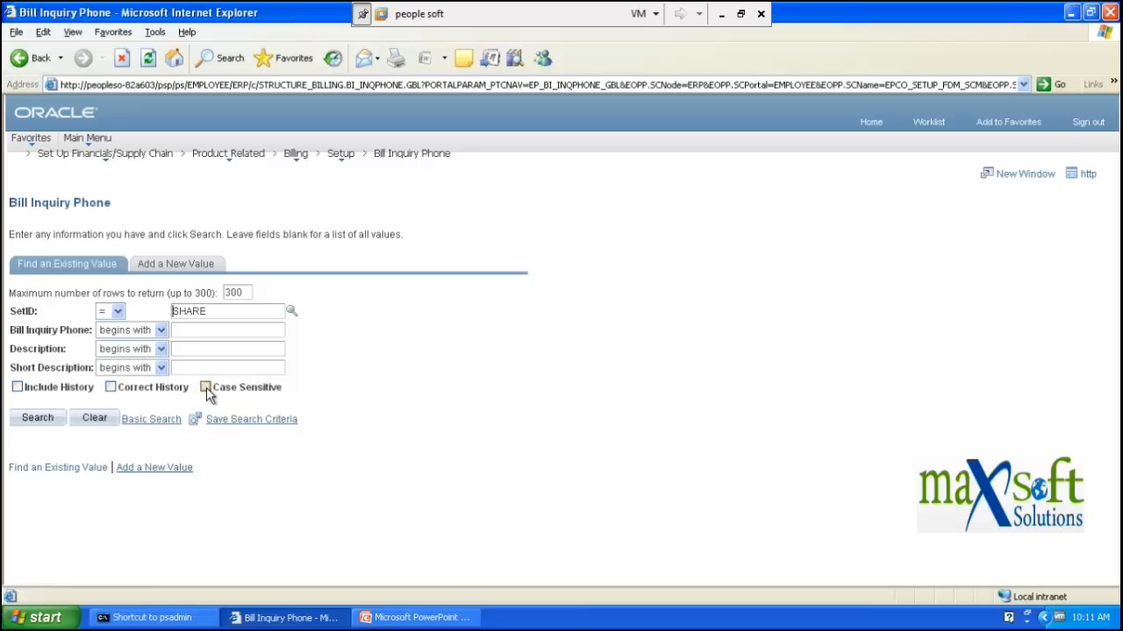
- Switch to Add a New Value and look up SetIDs, scrolling the 192 results to EGVL1
click(179, 268)
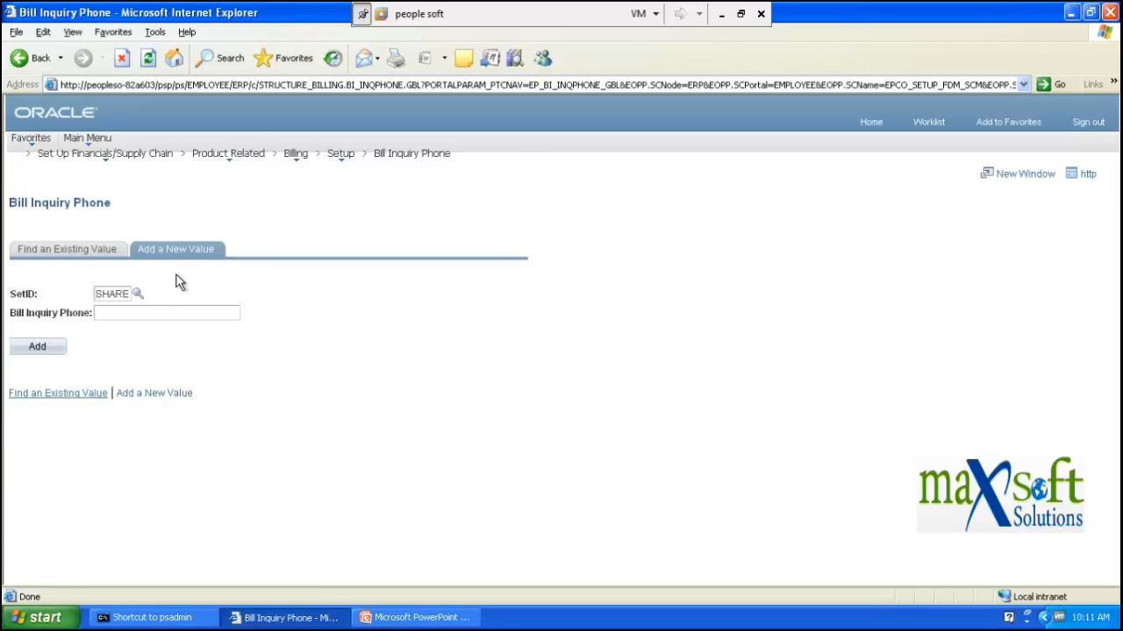
click(138, 296)
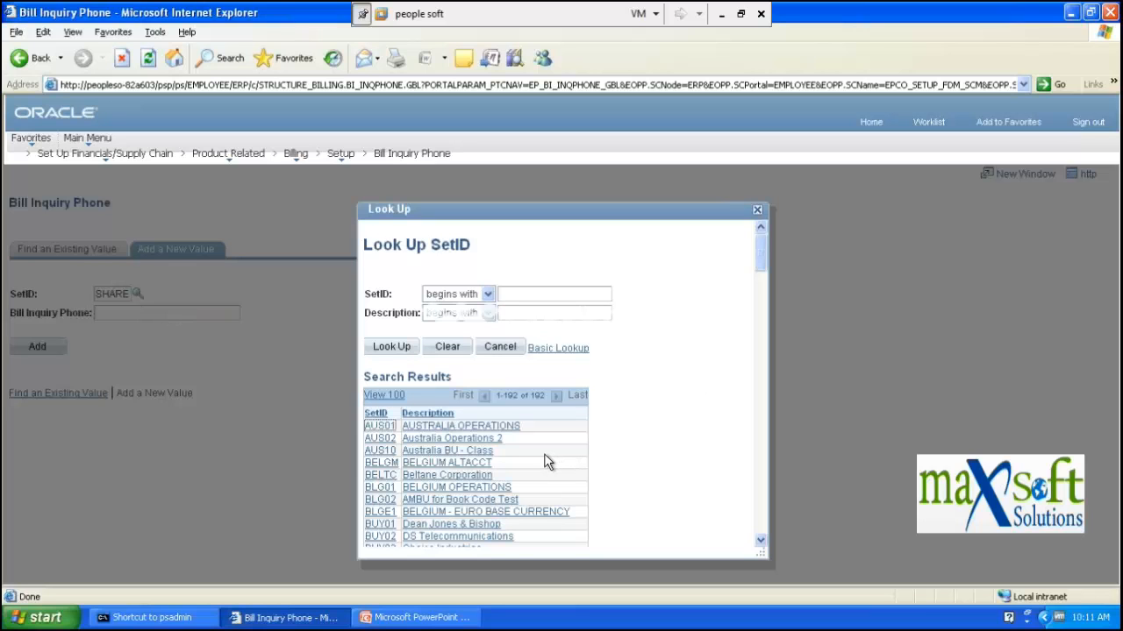
scroll(544, 462, down, 10)
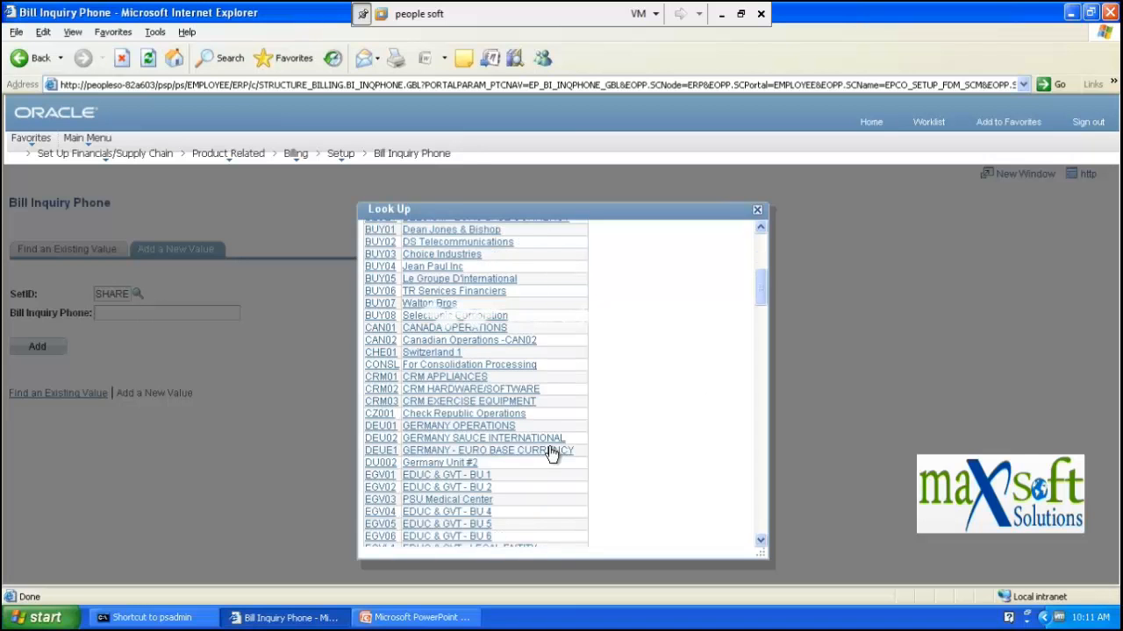
scroll(553, 454, down, 10)
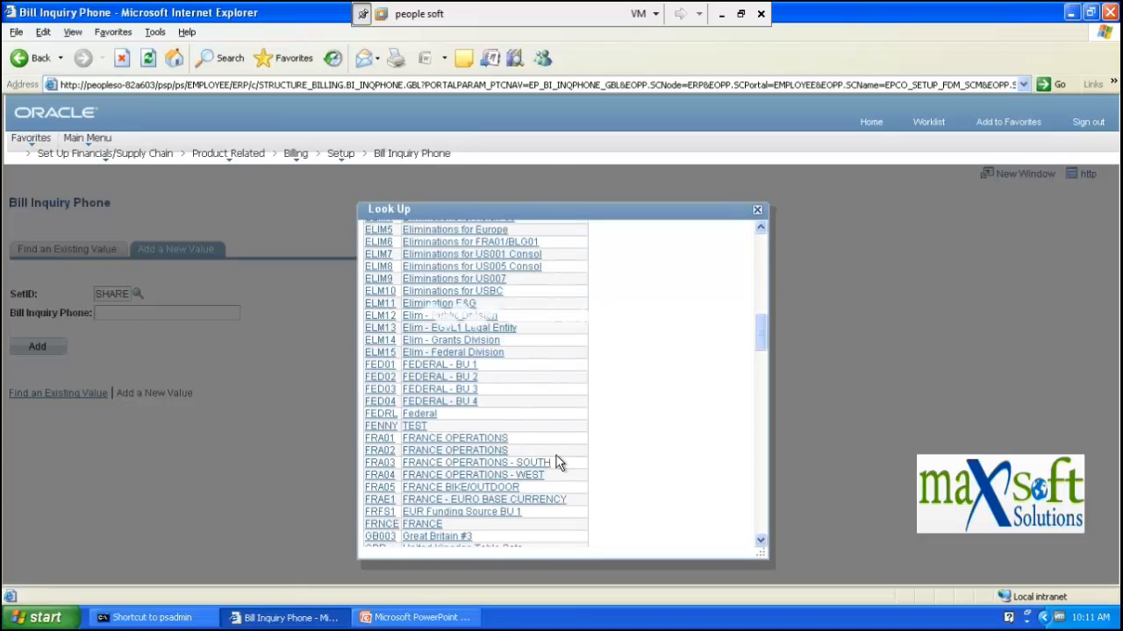
scroll(559, 453, down, 10)
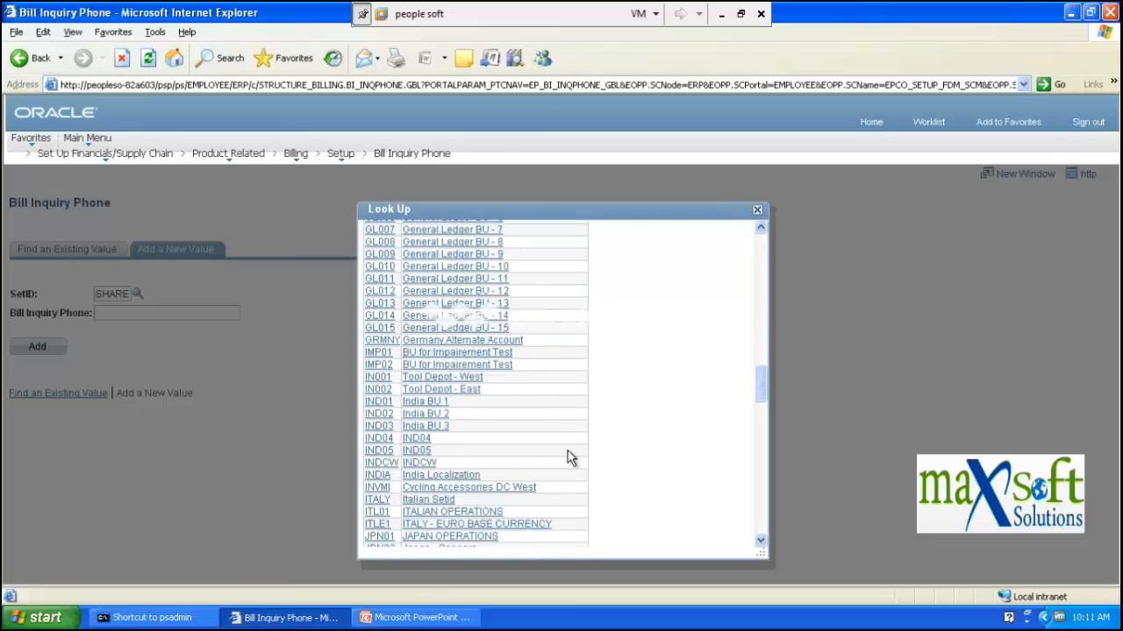
scroll(569, 438, up, 10)
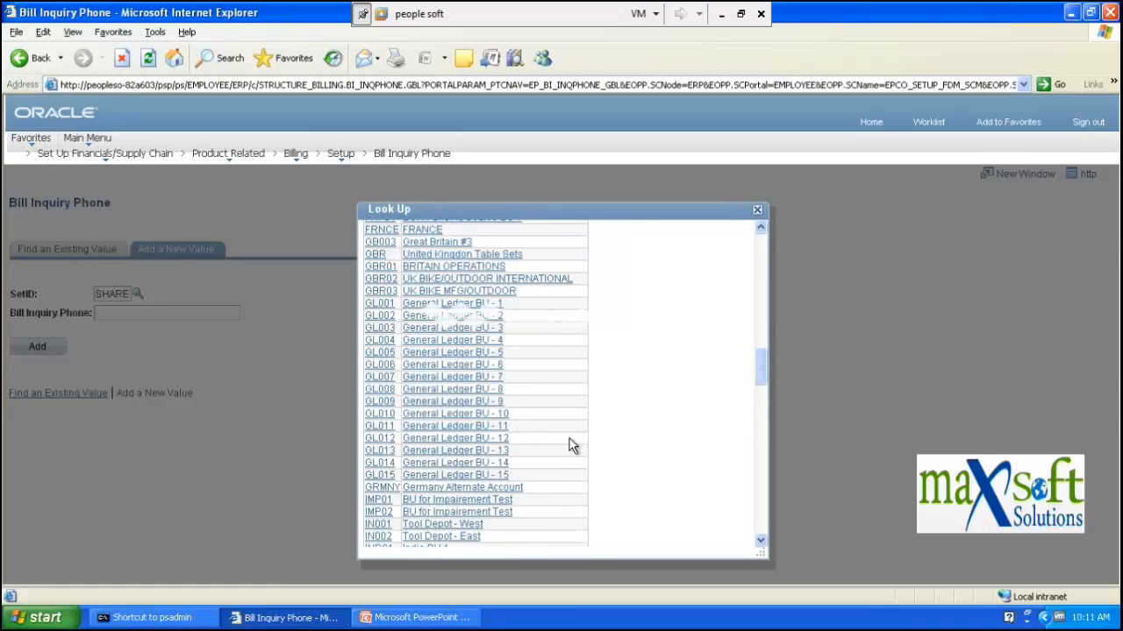
scroll(568, 445, up, 10)
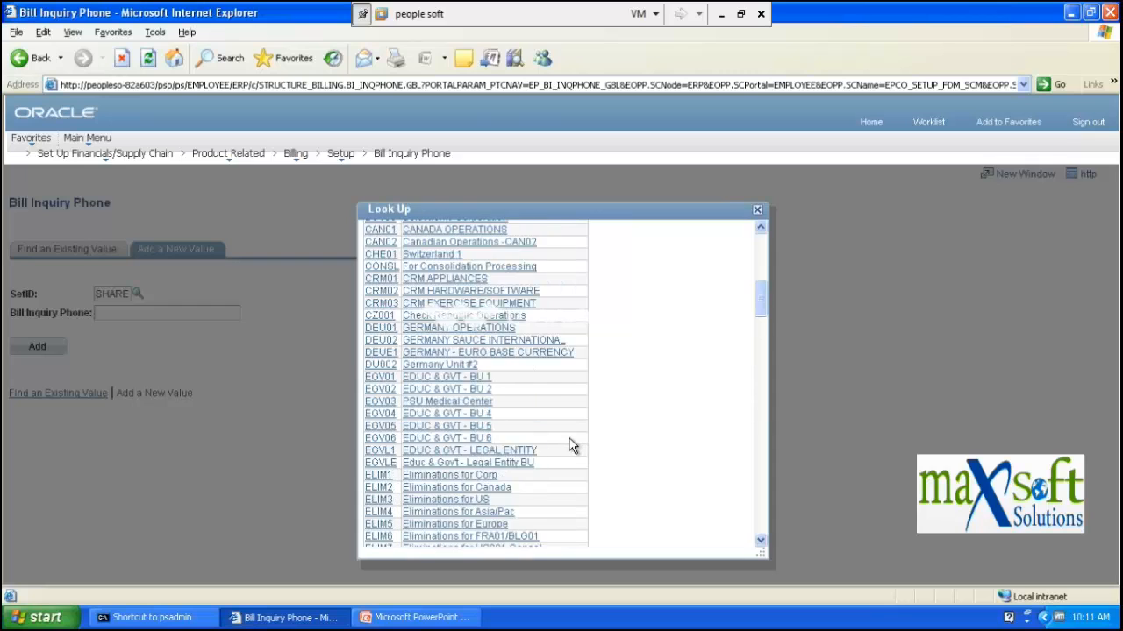
scroll(568, 445, up, 6)
scroll(571, 425, down, 4)
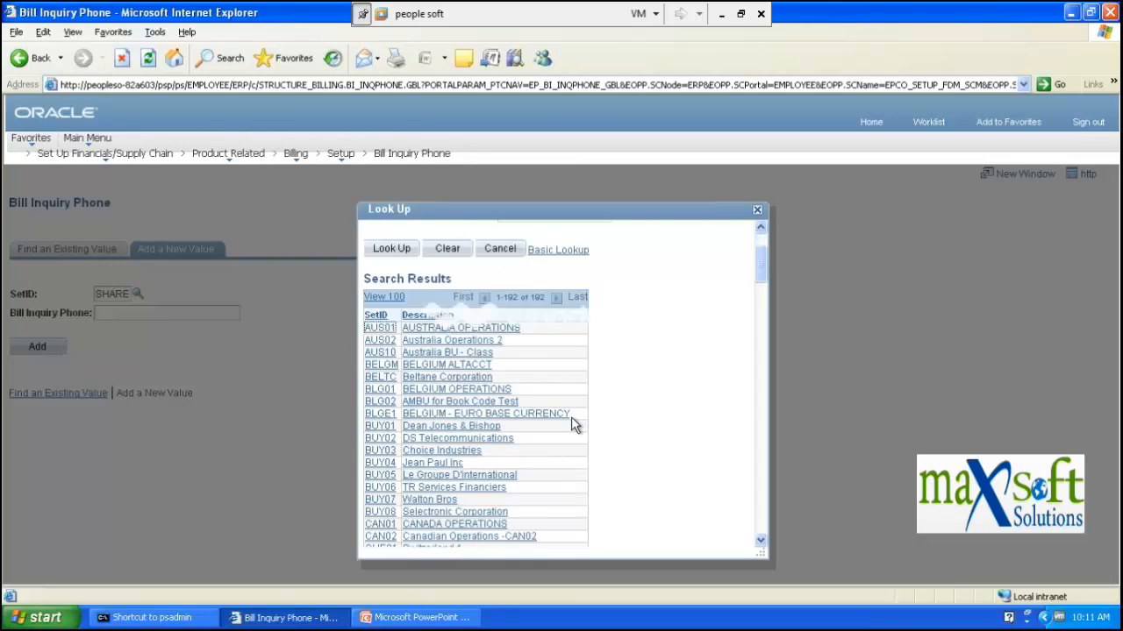
scroll(571, 418, down, 9)
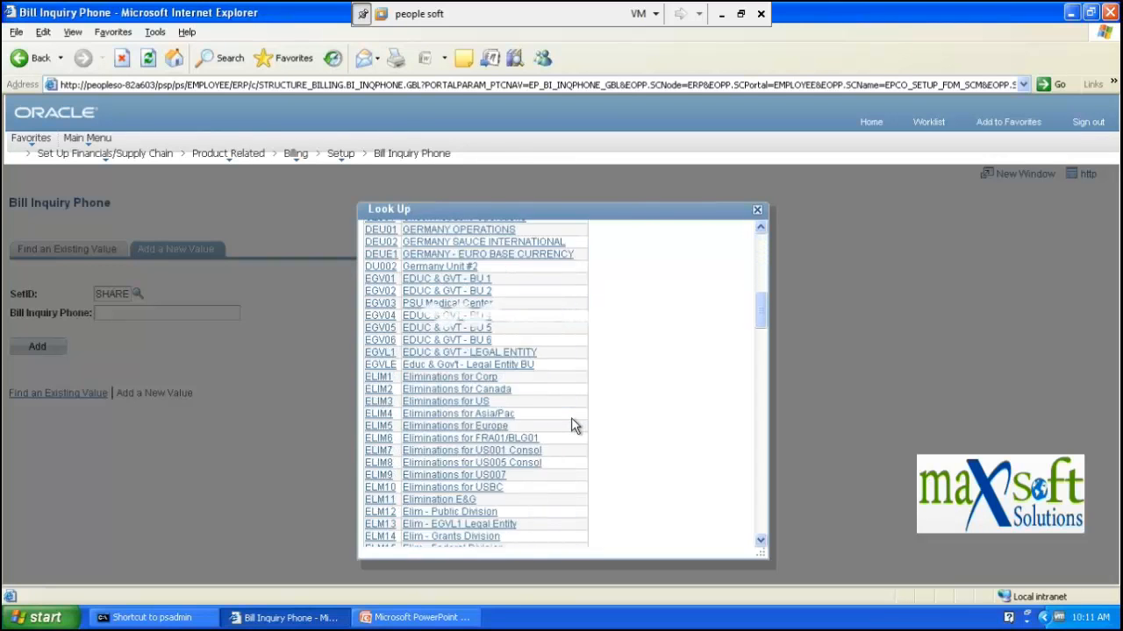
scroll(571, 421, down, 1)
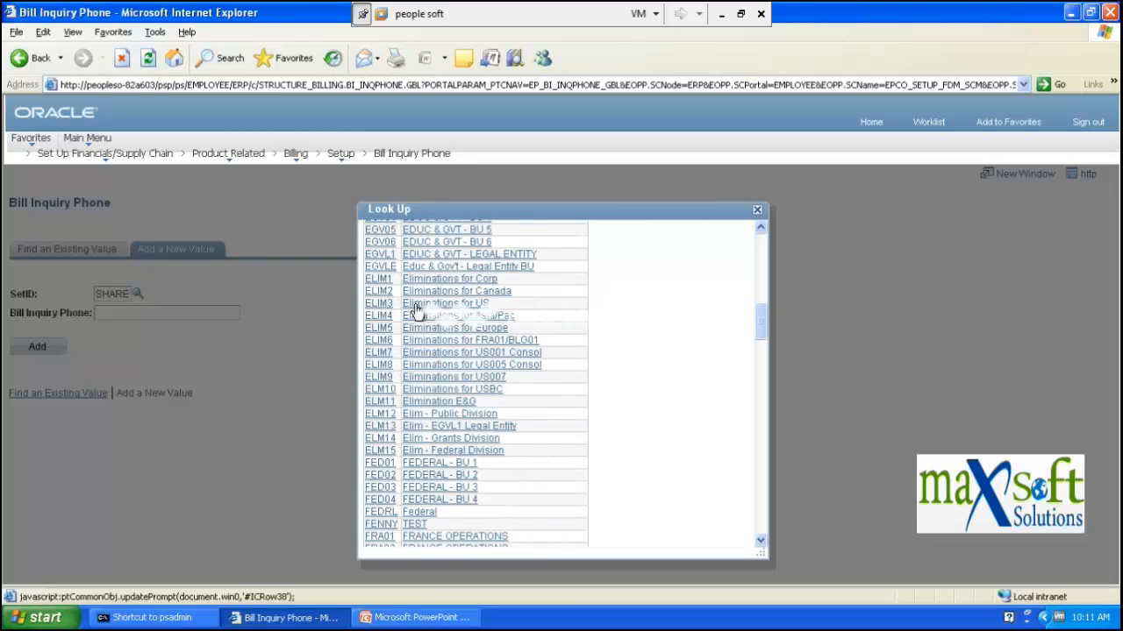
- Choose EGVL1 as the SetID and place the cursor in the Bill Inquiry Phone field
click(379, 256)
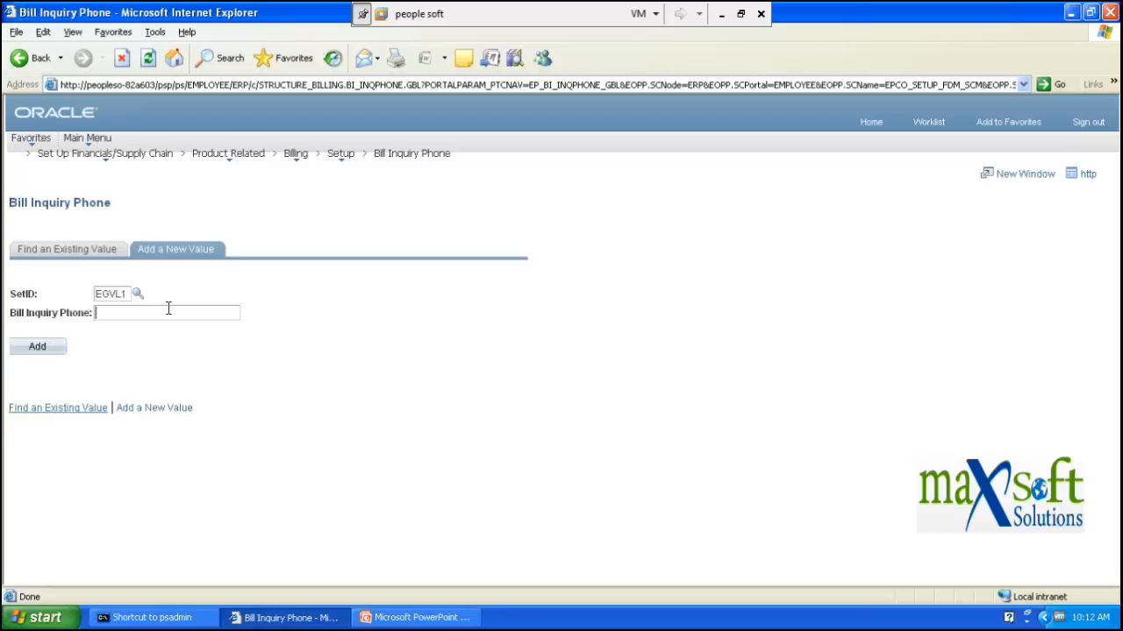
key(Tab)
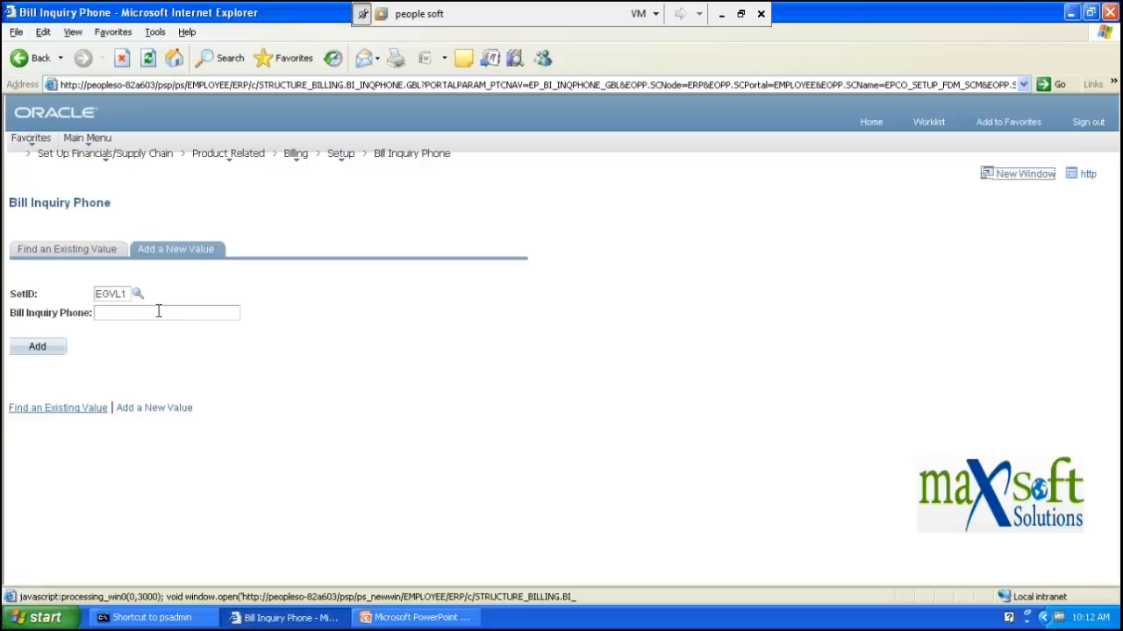
click(156, 314)
key(Tab)
click(161, 315)
key(Tab)
click(162, 313)
- Try adding with Bill Inquiry Phone empty, triggering the 'Field is required' message
key(alt+a)
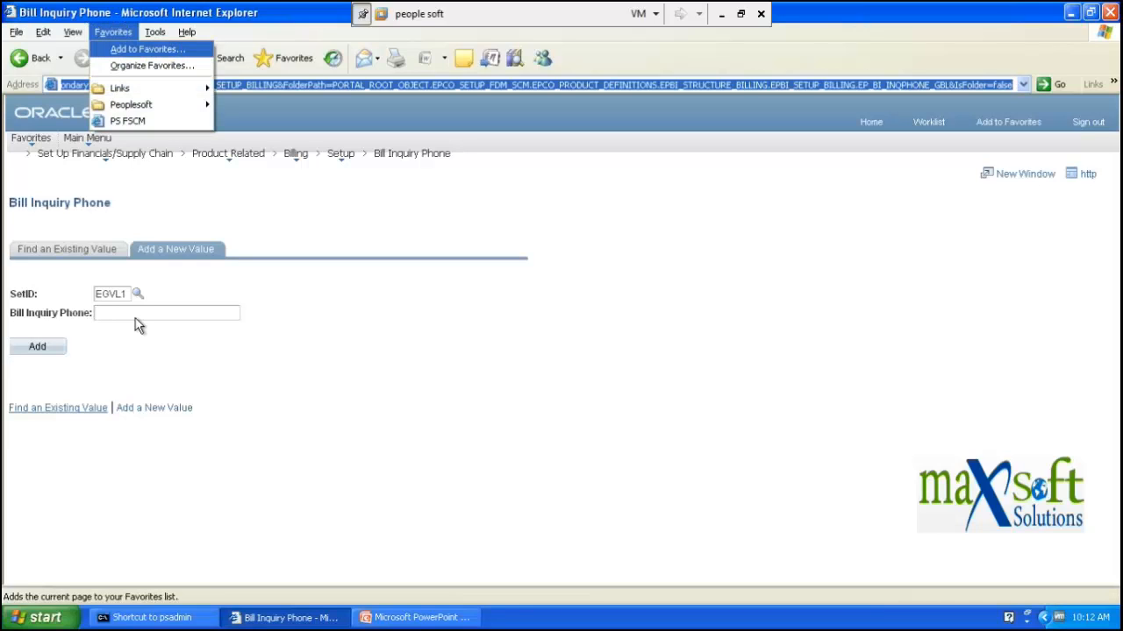
click(133, 314)
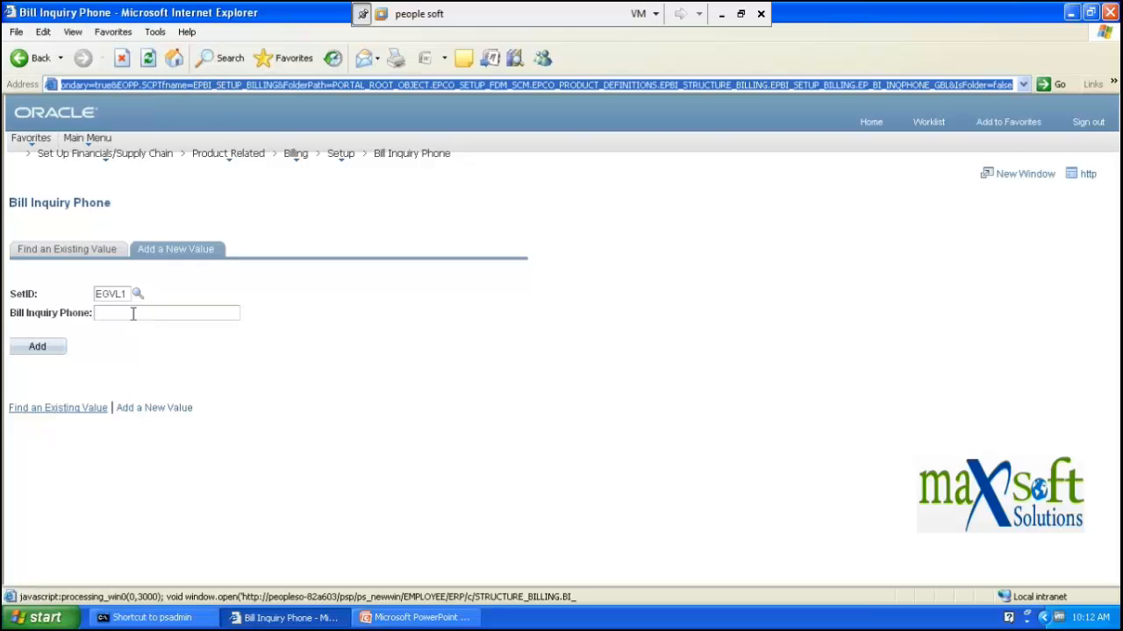
click(133, 314)
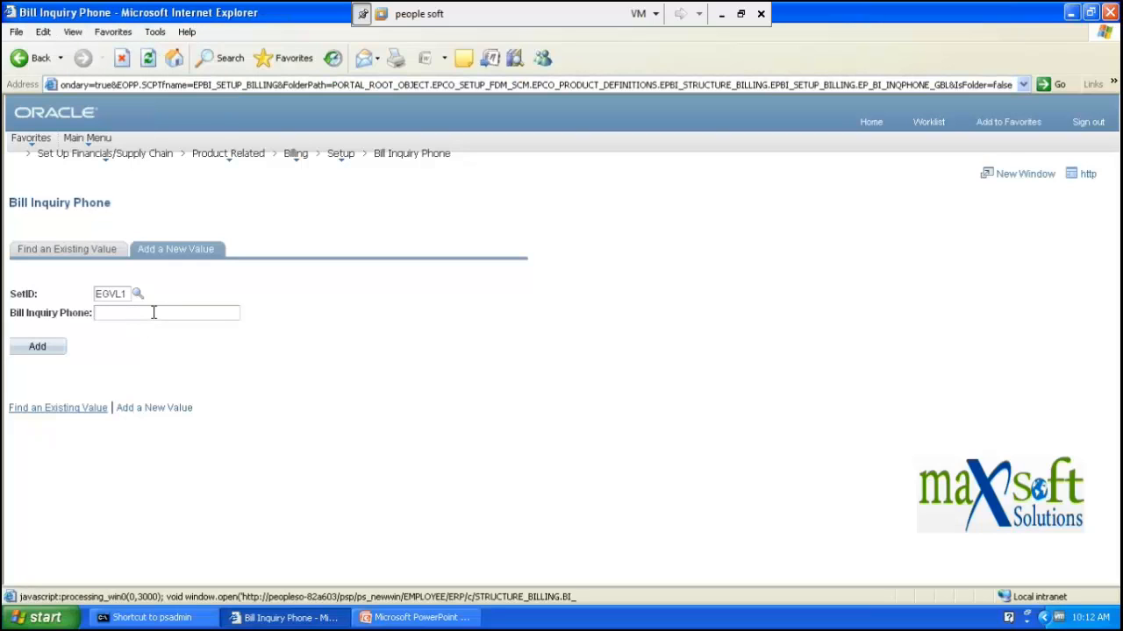
key(alt+9)
key(alt+1)
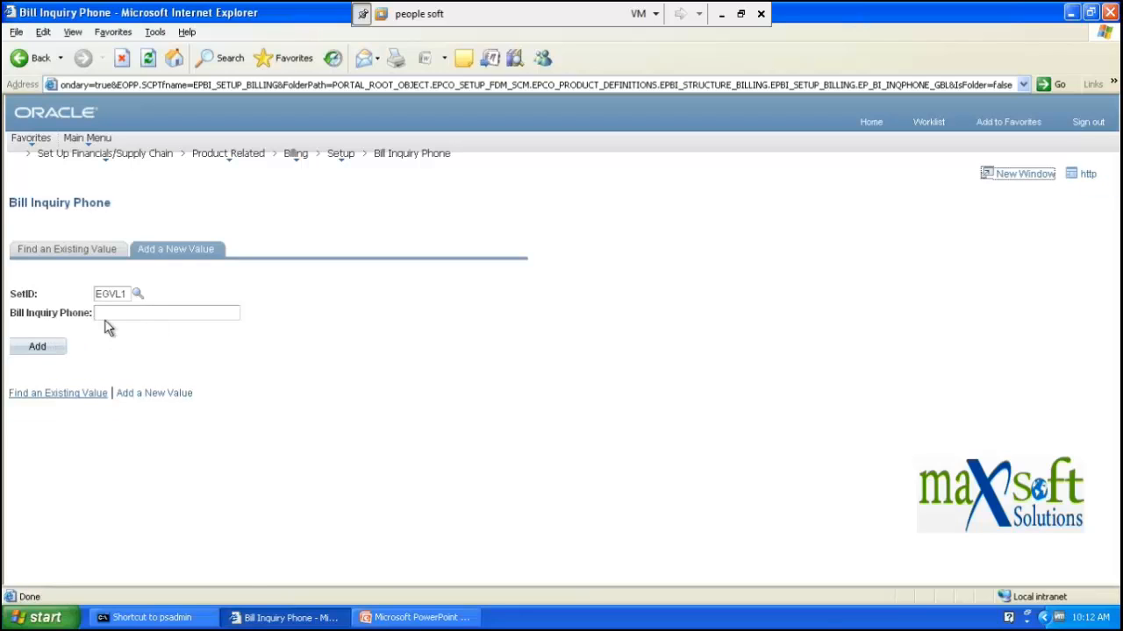
click(116, 313)
key(Return)
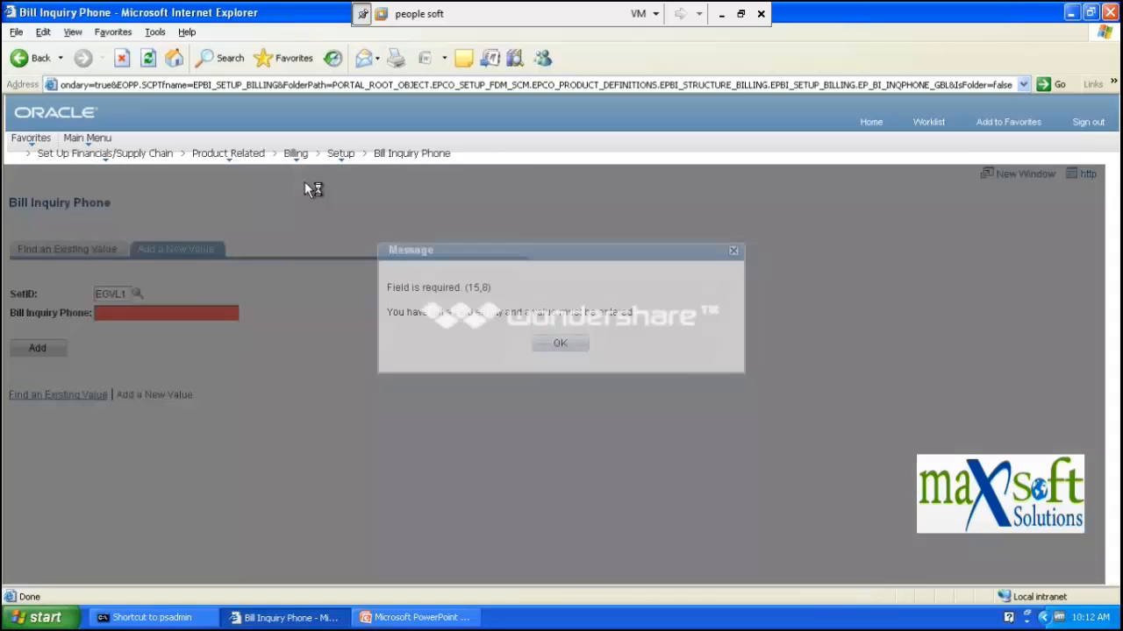
- Minimize the virtual machine, then restore the PeopleSoft VM window
click(721, 14)
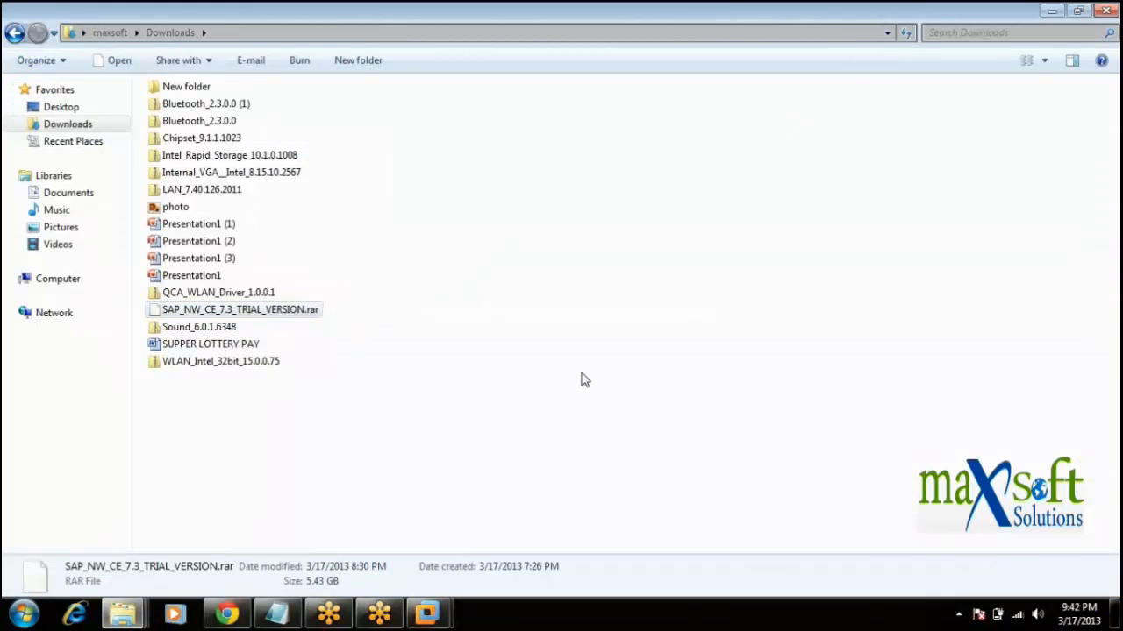
mouse_move(428, 614)
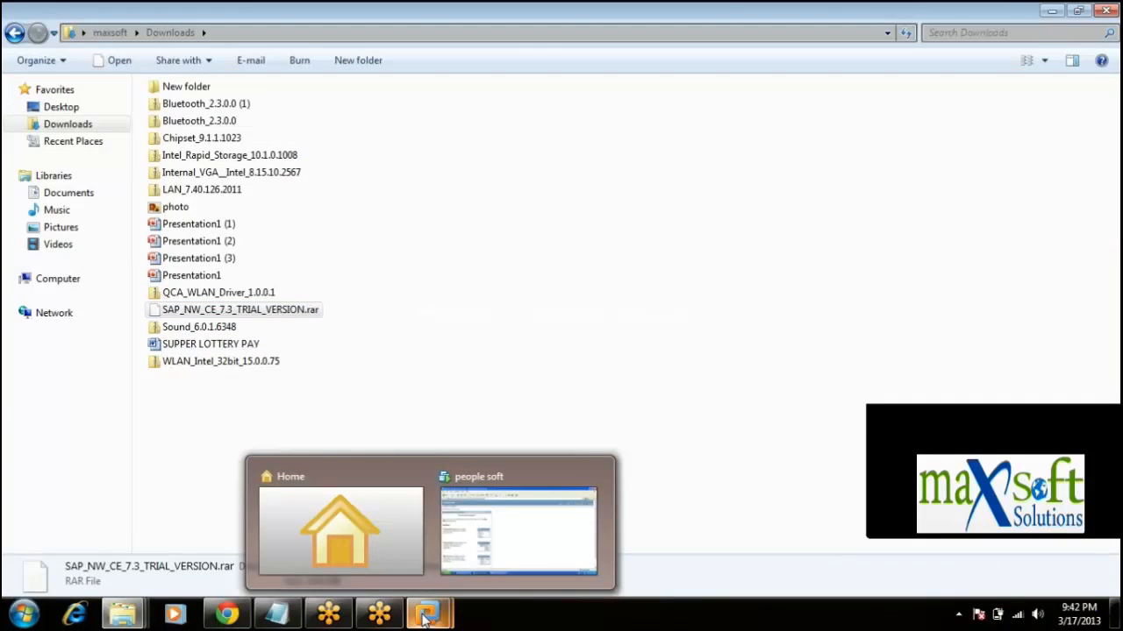
click(492, 524)
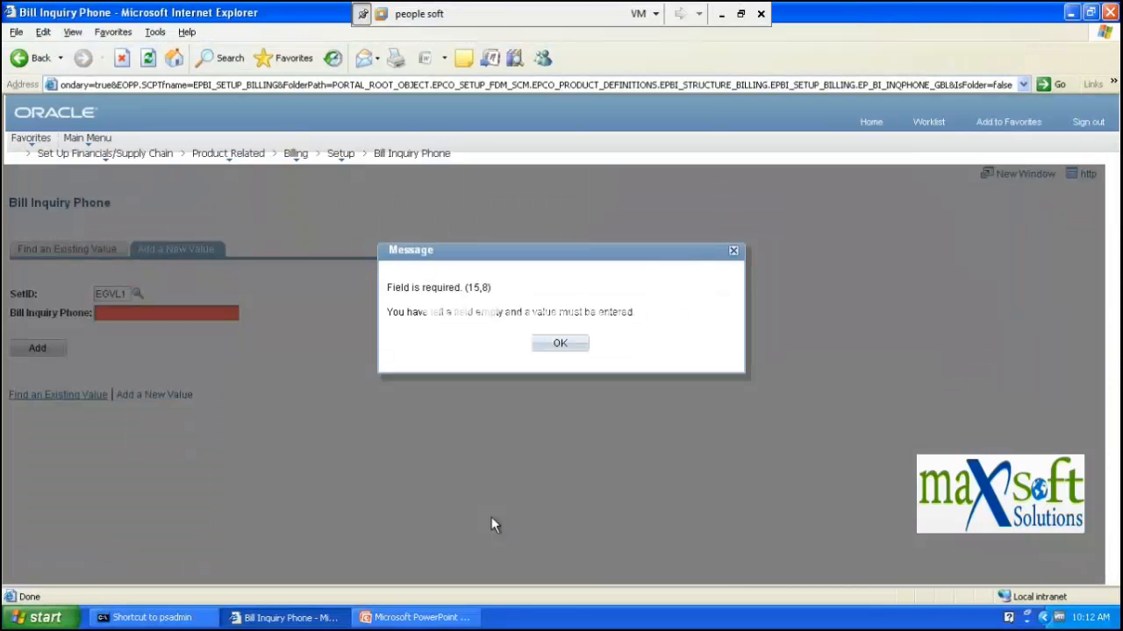
- Dismiss the required-field message, enter the phone number as Bill Inquiry Phone, and add it
click(542, 342)
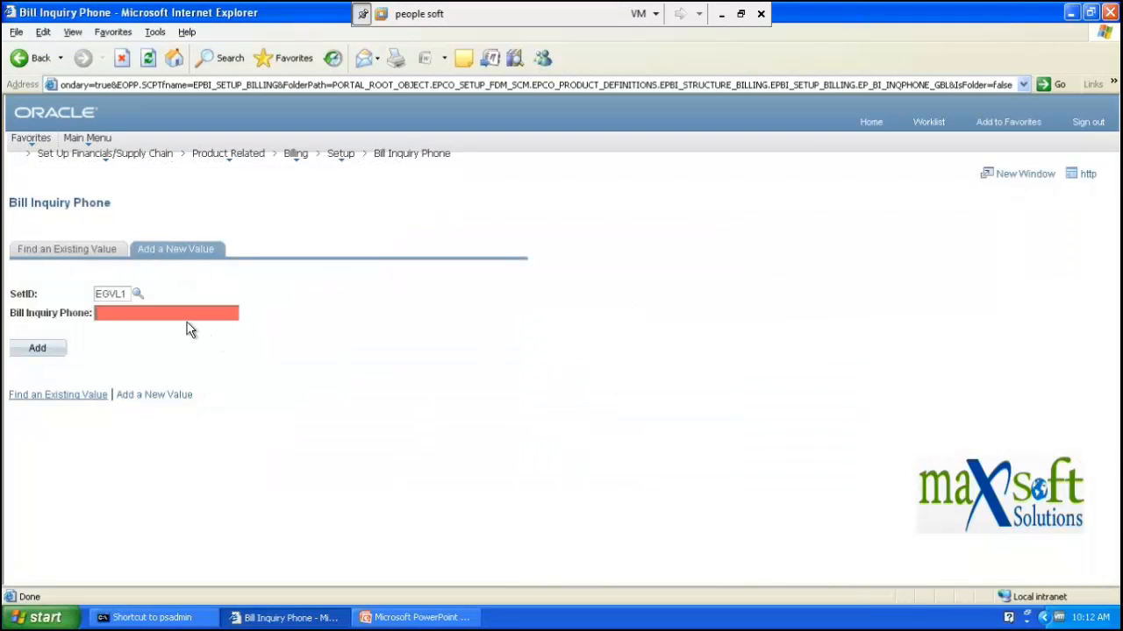
click(40, 349)
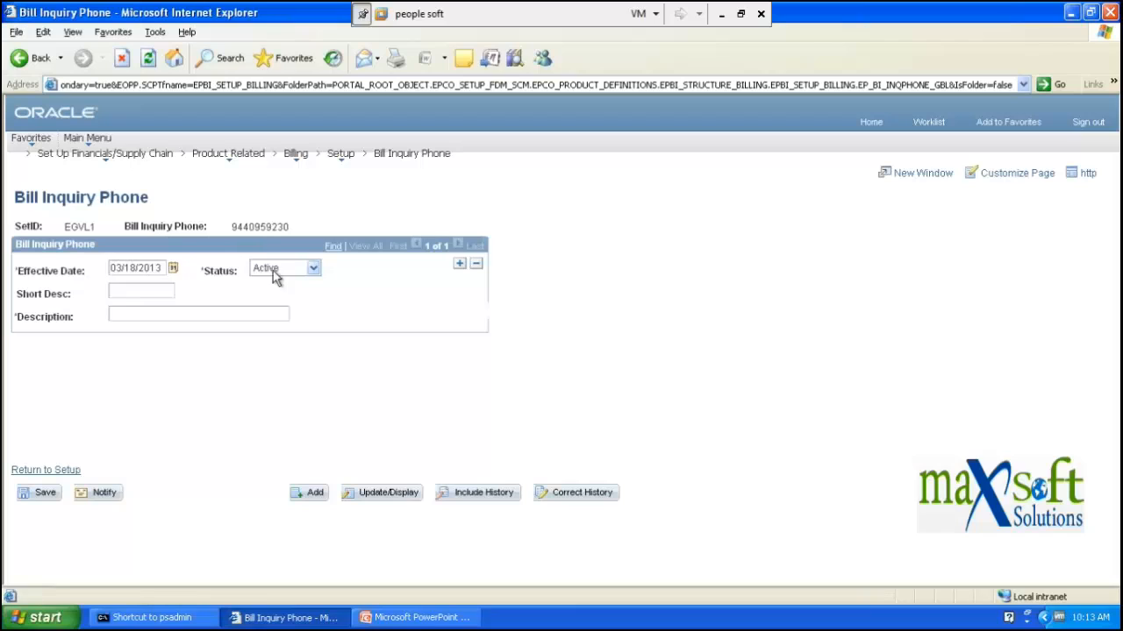
- Set the new entry's Status to Active
click(313, 270)
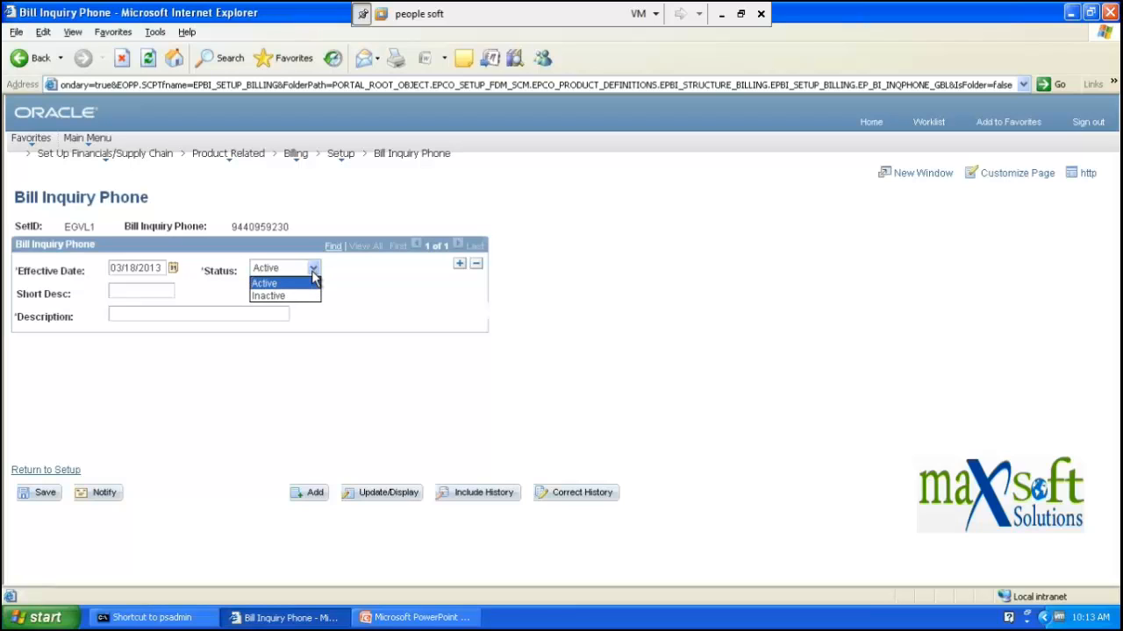
click(313, 272)
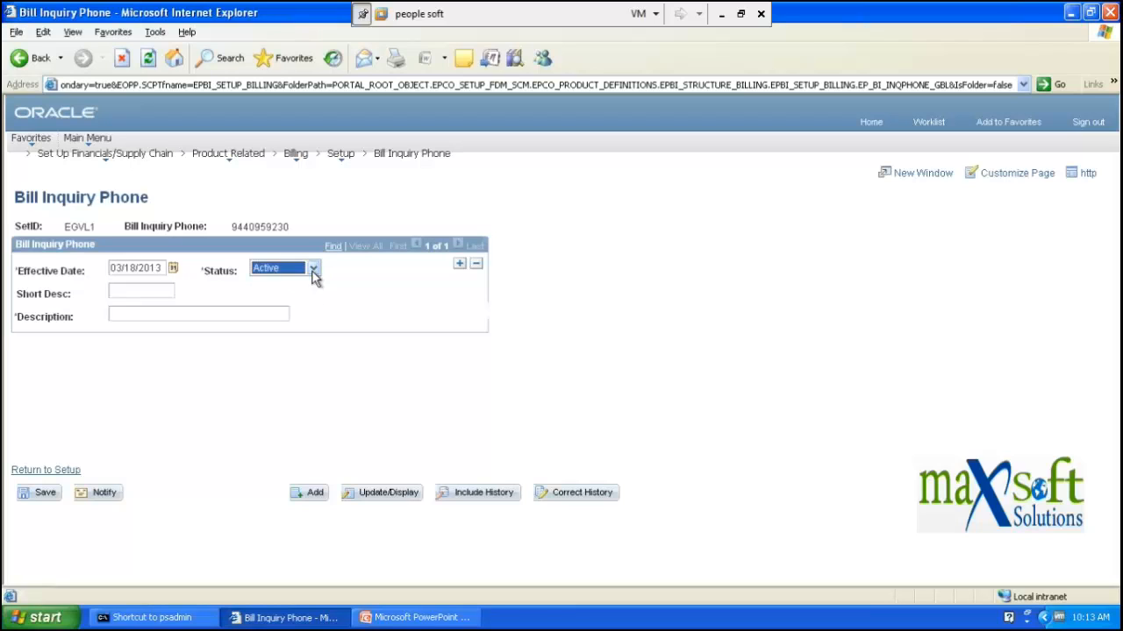
click(314, 272)
click(315, 279)
- Enter Short Desc cusor_234 and Description 'cusor_234_ business unit 34', then choose Add
click(143, 288)
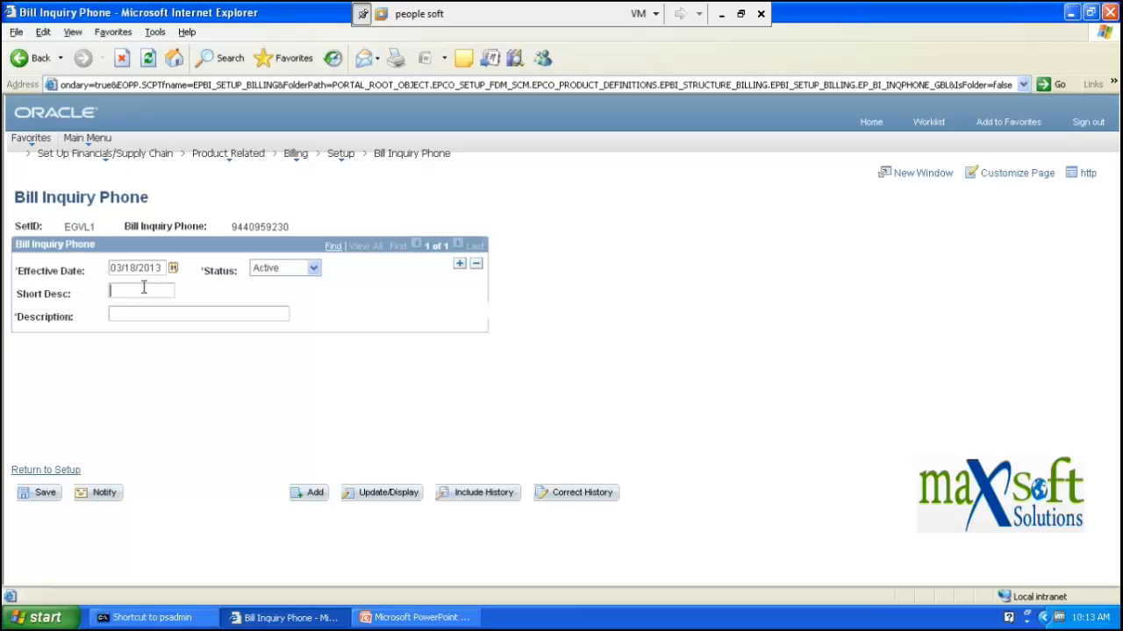
text(cusor)
text(_134)
click(154, 313)
text(cusor_234_ business unit 34)
click(313, 498)
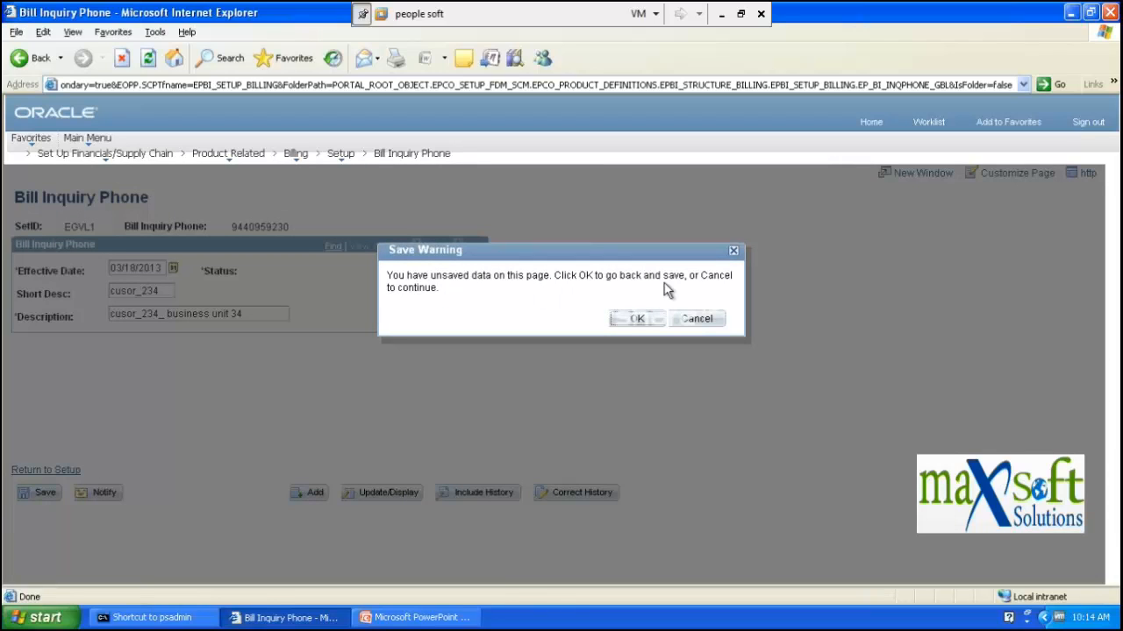
- Cancel the Save Warning and go to Product Related > Billing > Setup > Bill Inquiry Phone
click(692, 319)
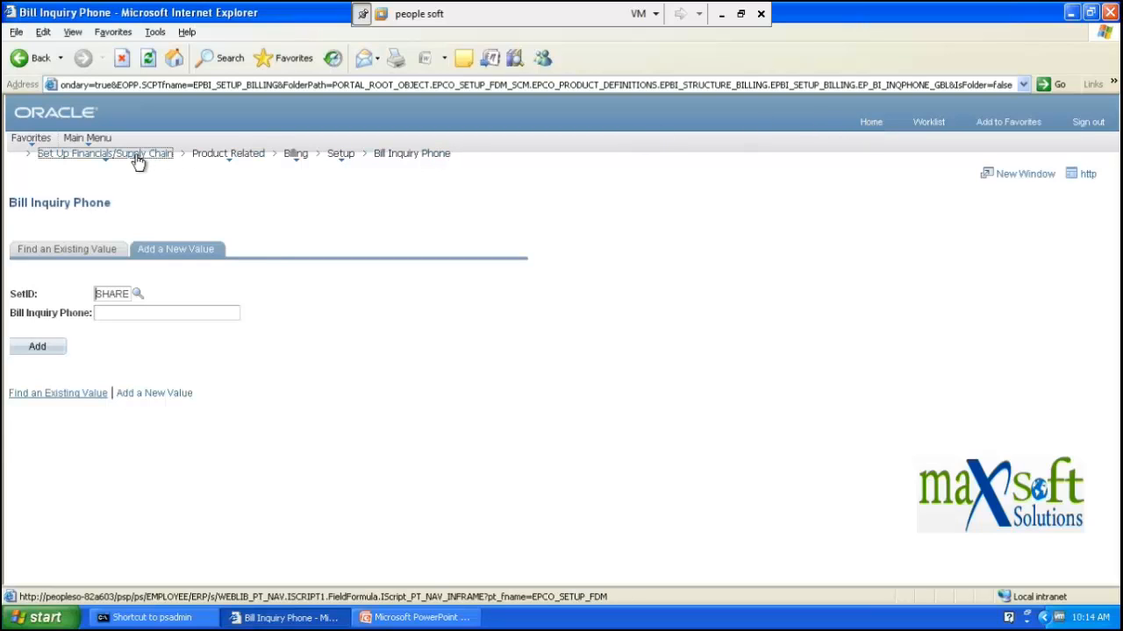
mouse_move(137, 158)
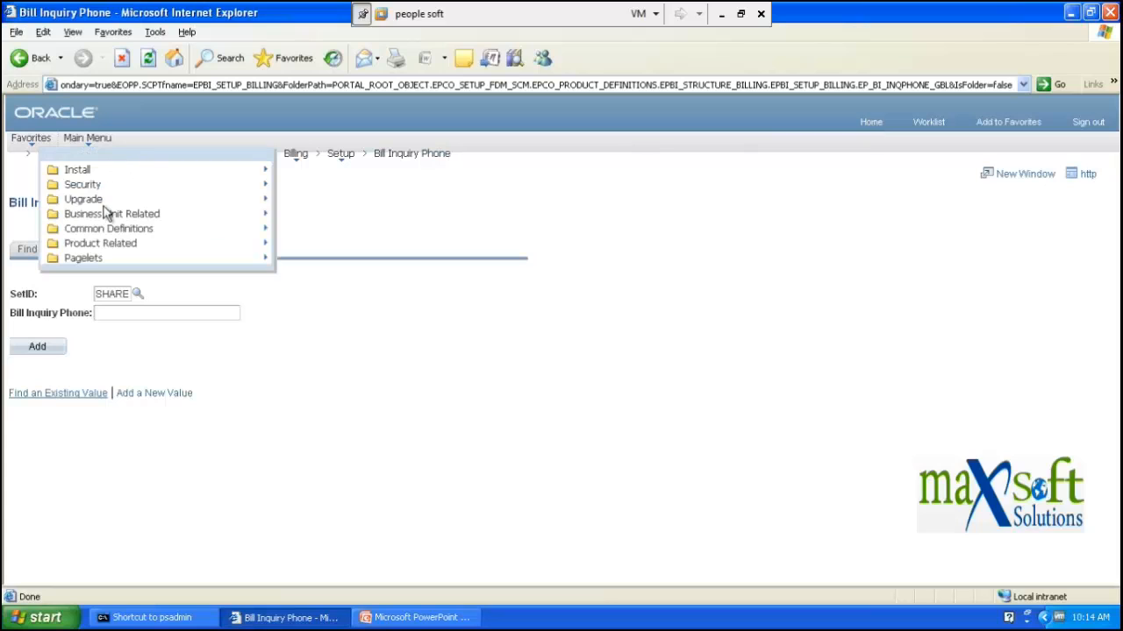
click(104, 244)
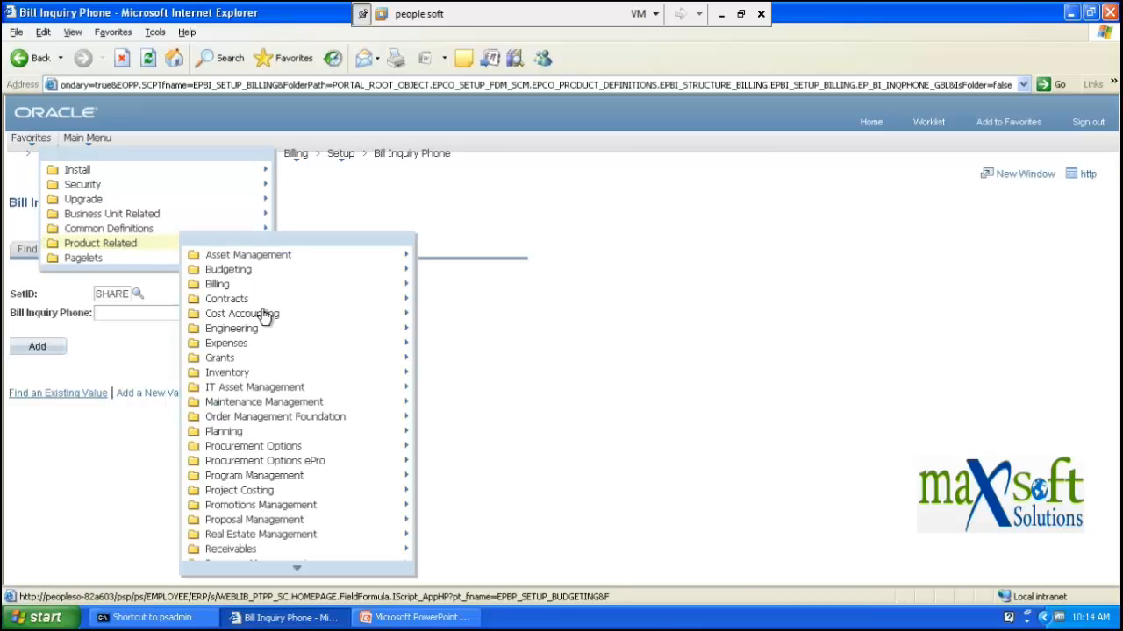
click(218, 285)
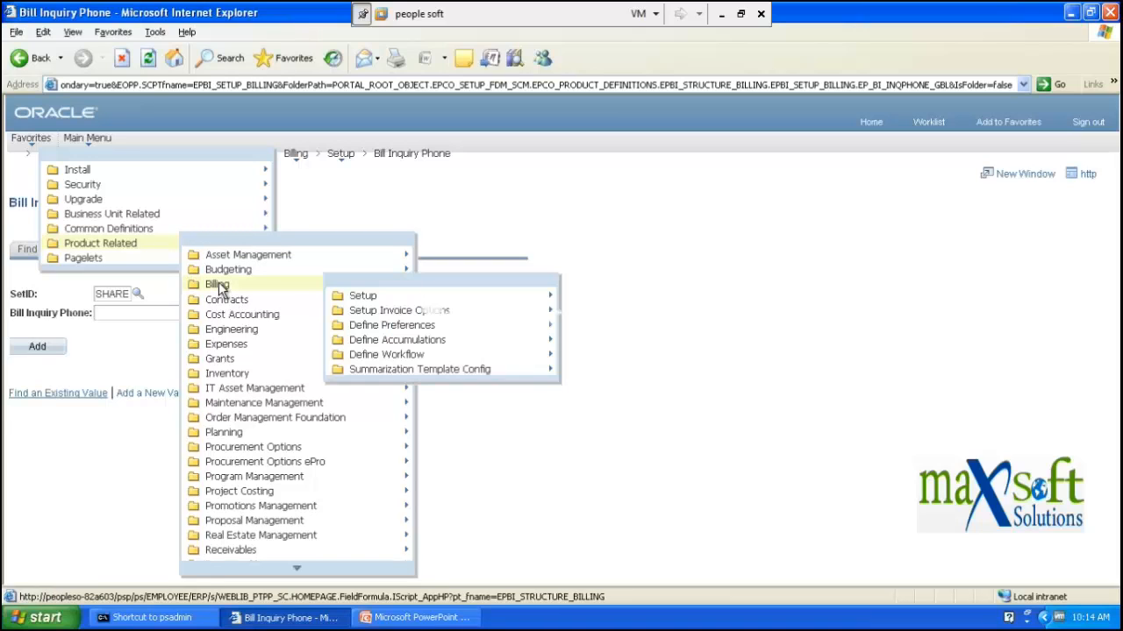
click(368, 299)
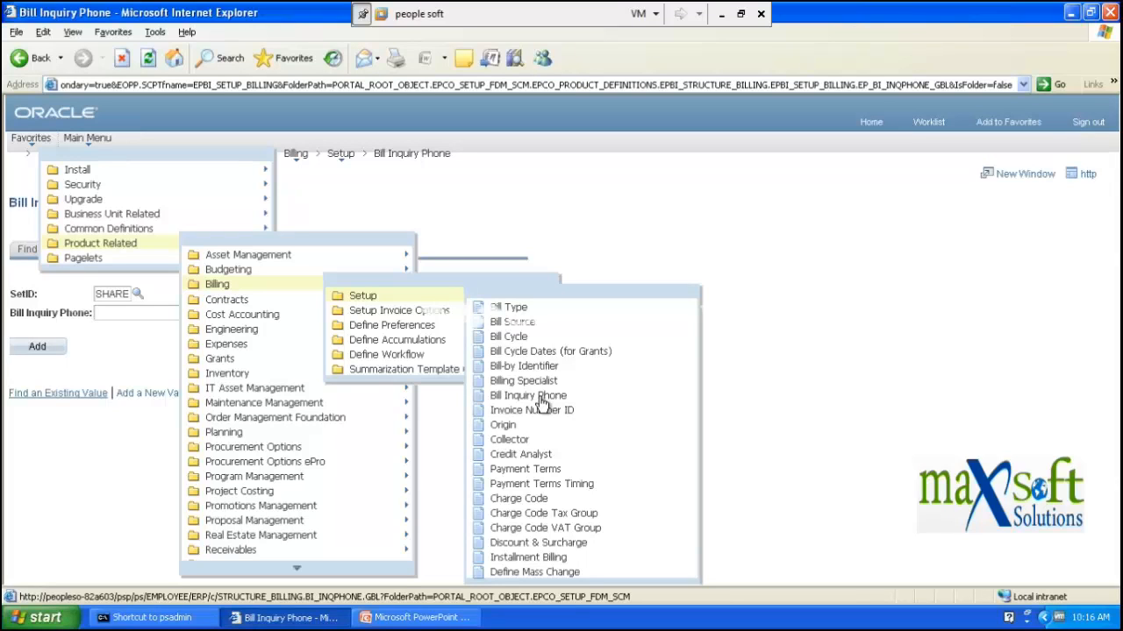
click(541, 397)
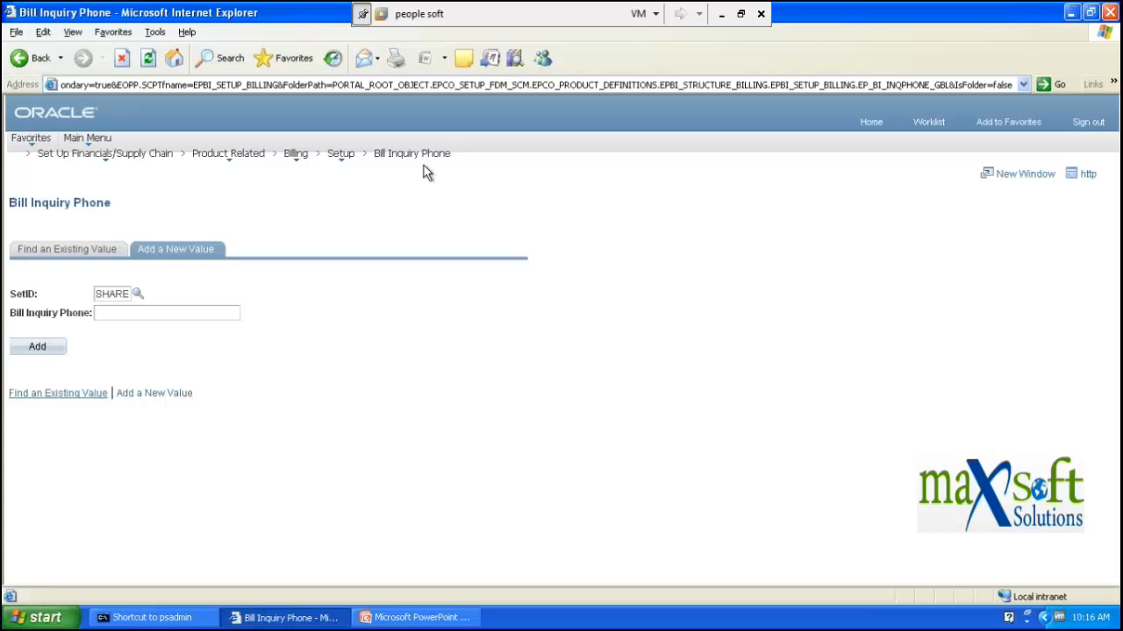
- Switch to the PowerPoint training deck and show slide 11, Distribution Codes
click(412, 617)
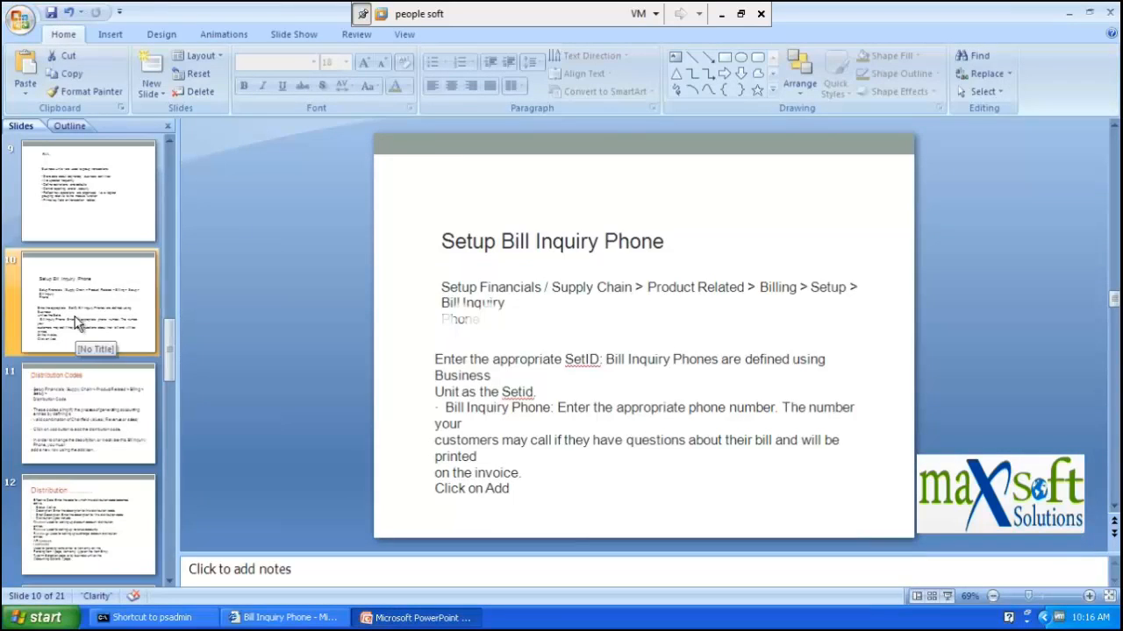
click(79, 386)
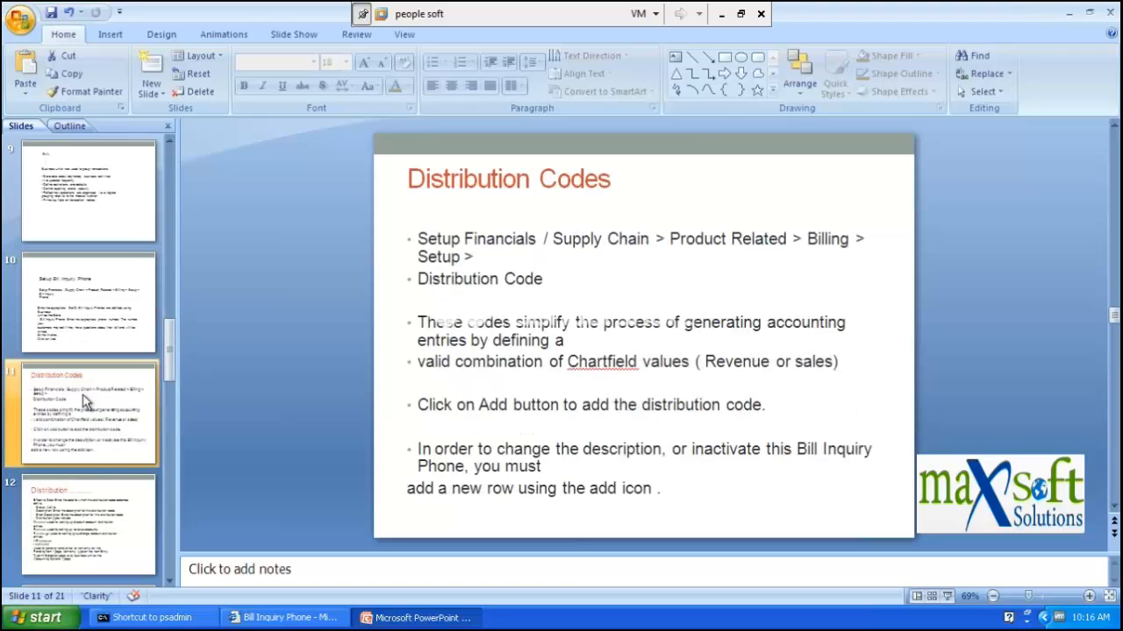
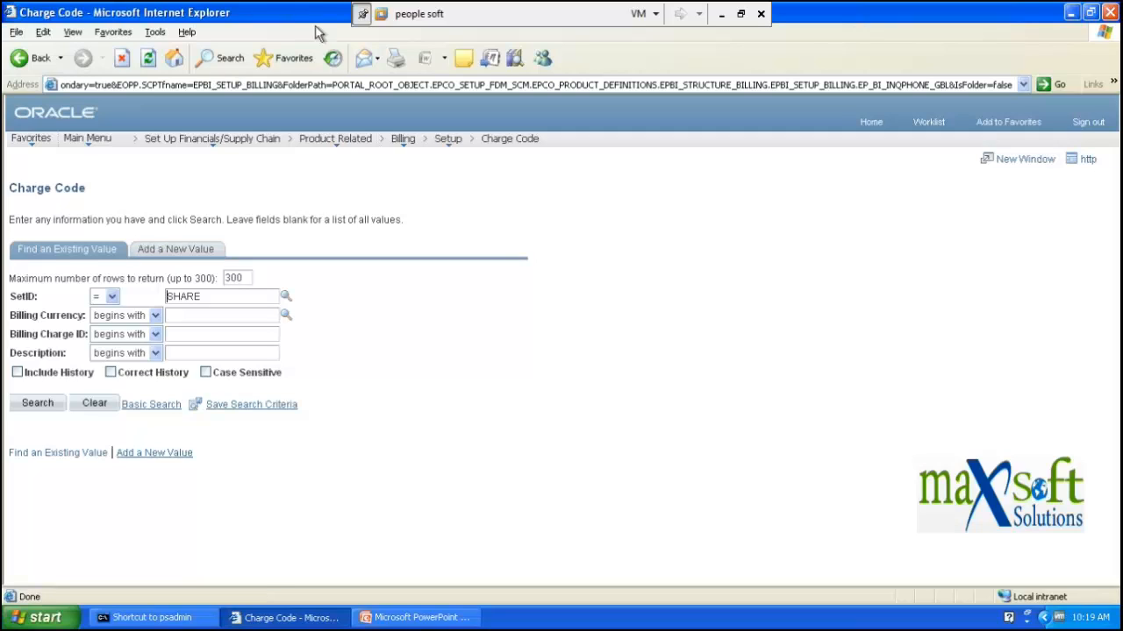
- Begin a new charge code with SetID BELGM and bring up the billing currency list
click(192, 250)
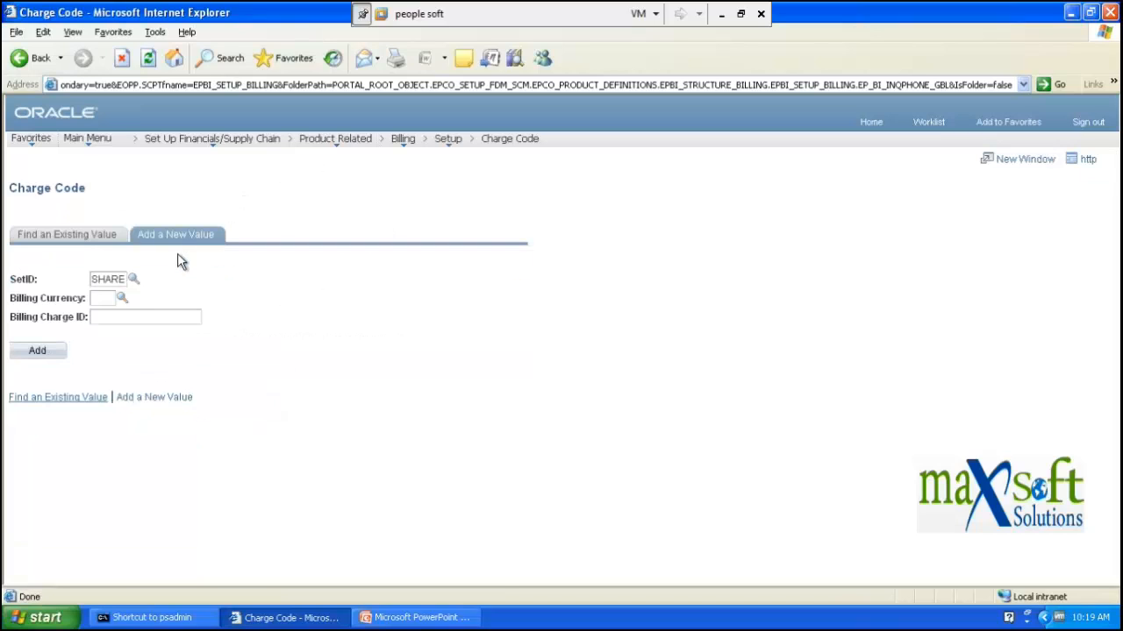
click(131, 278)
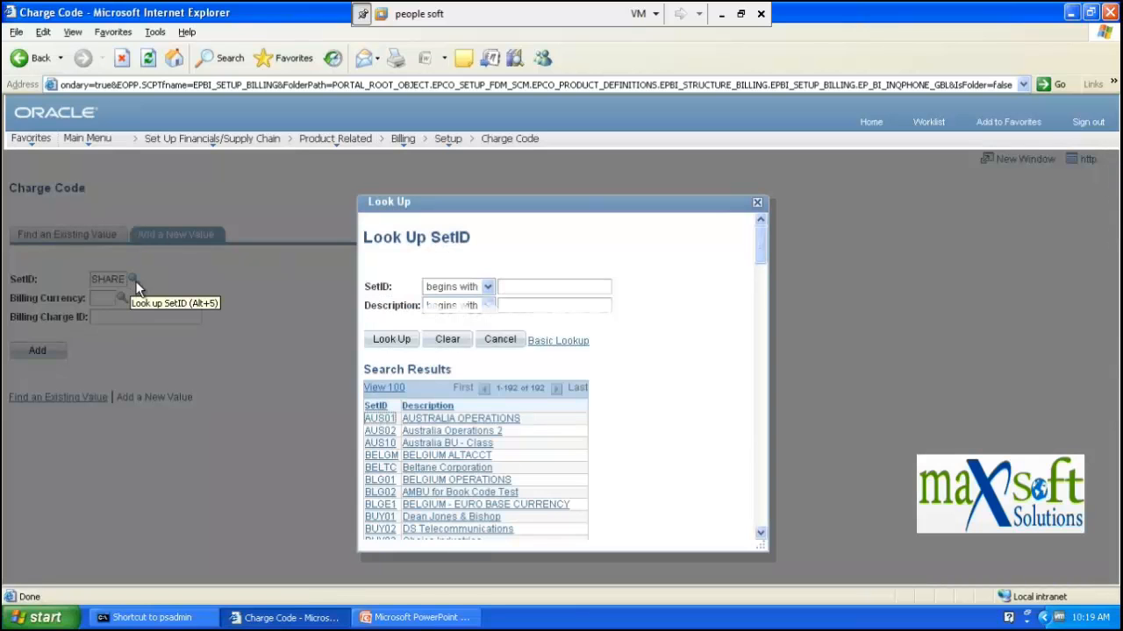
click(380, 455)
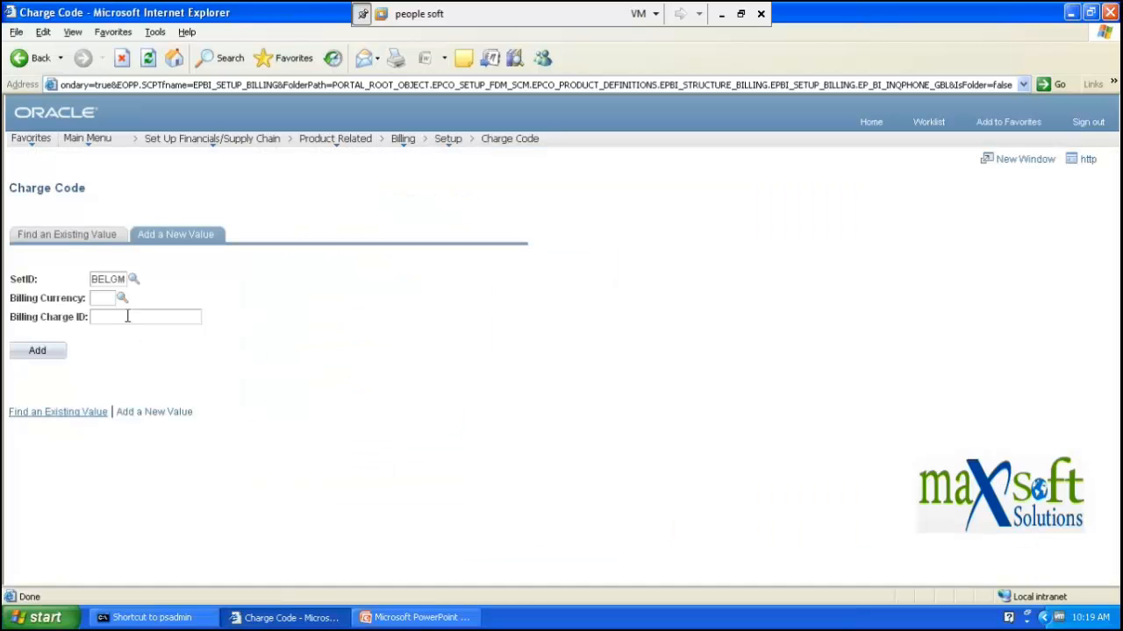
click(122, 301)
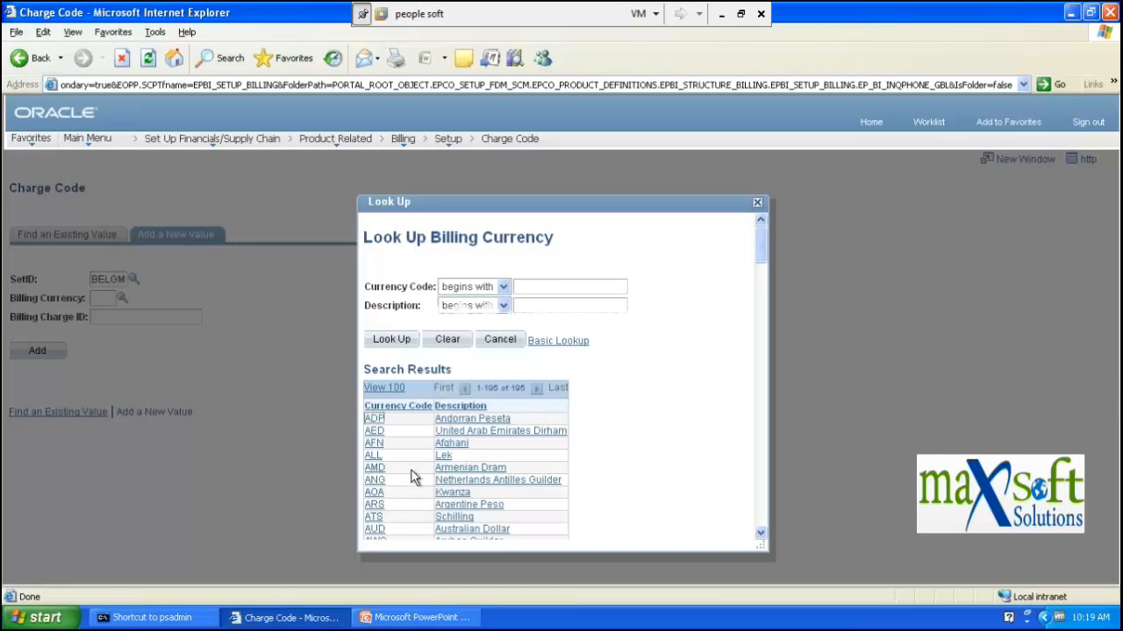
- Scroll through the currency lookup results and pick USD as billing currency
click(546, 287)
key(alt+d)
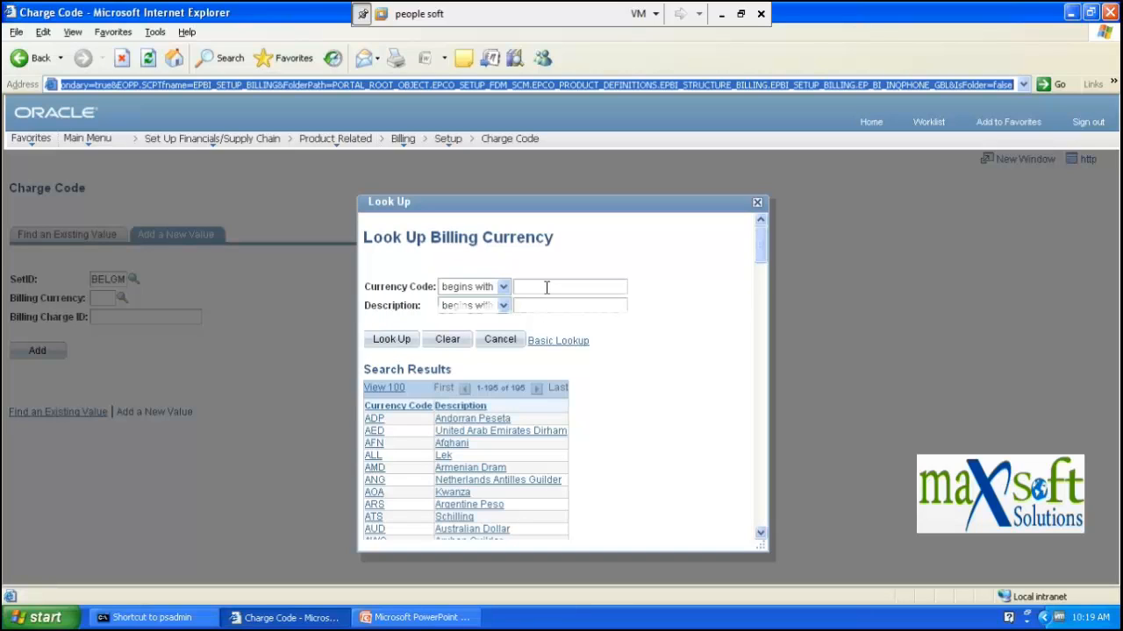
click(546, 287)
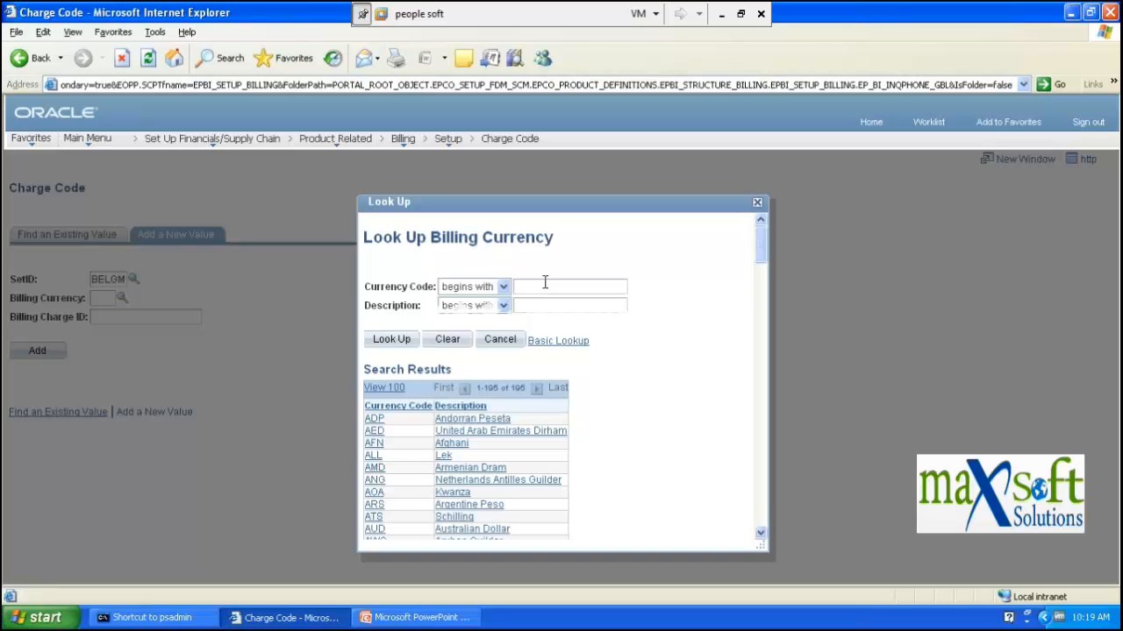
scroll(501, 351, down, 4)
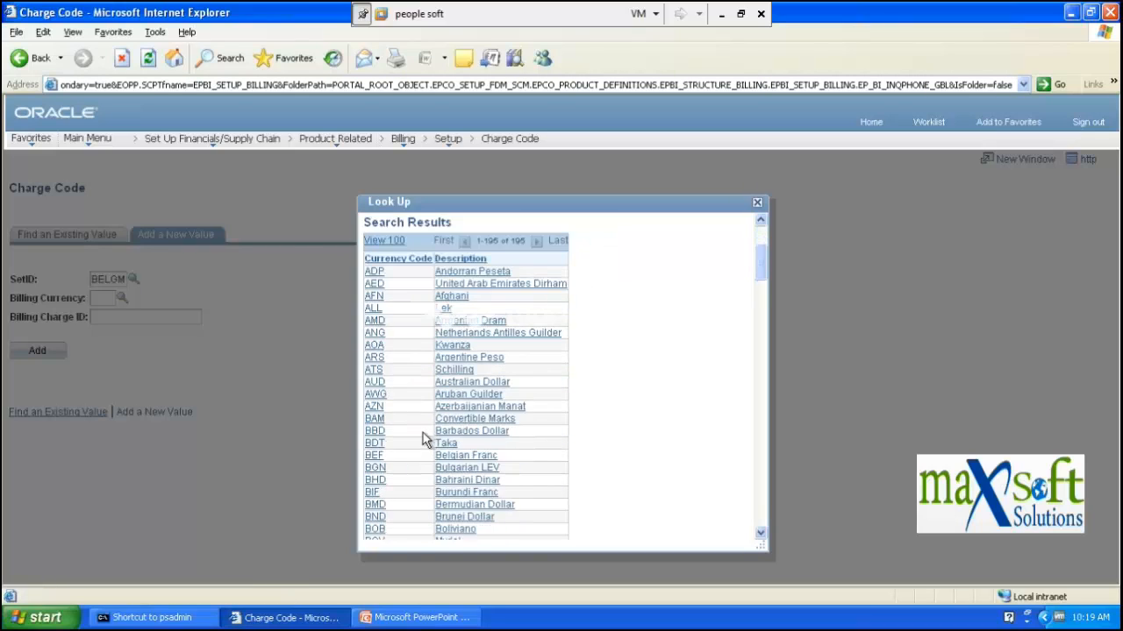
scroll(407, 441, down, 7)
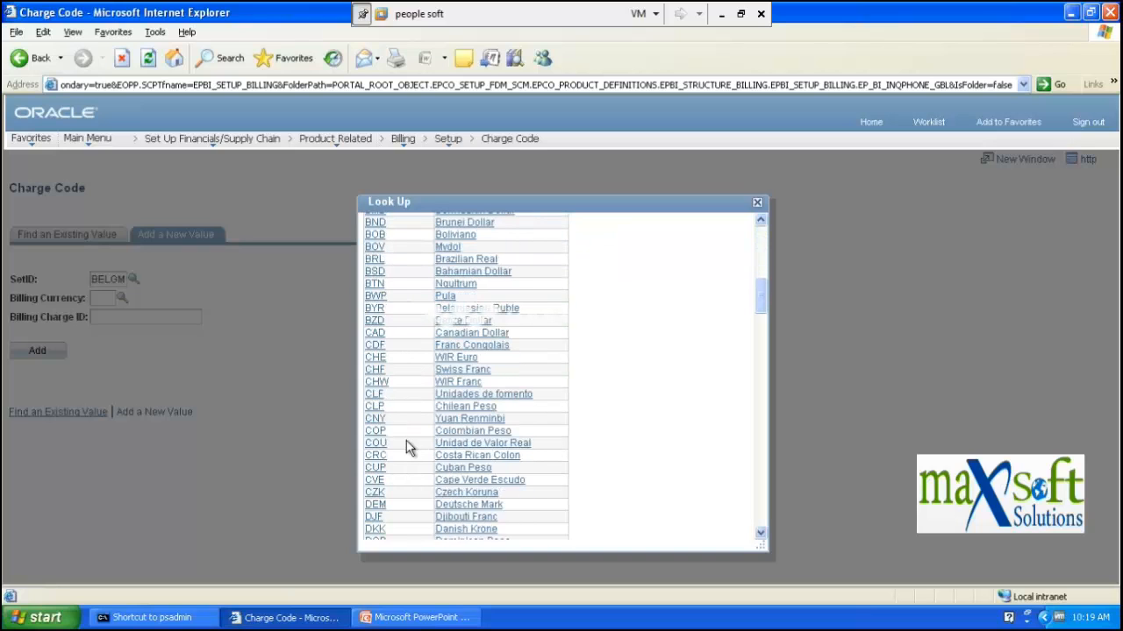
scroll(421, 447, down, 6)
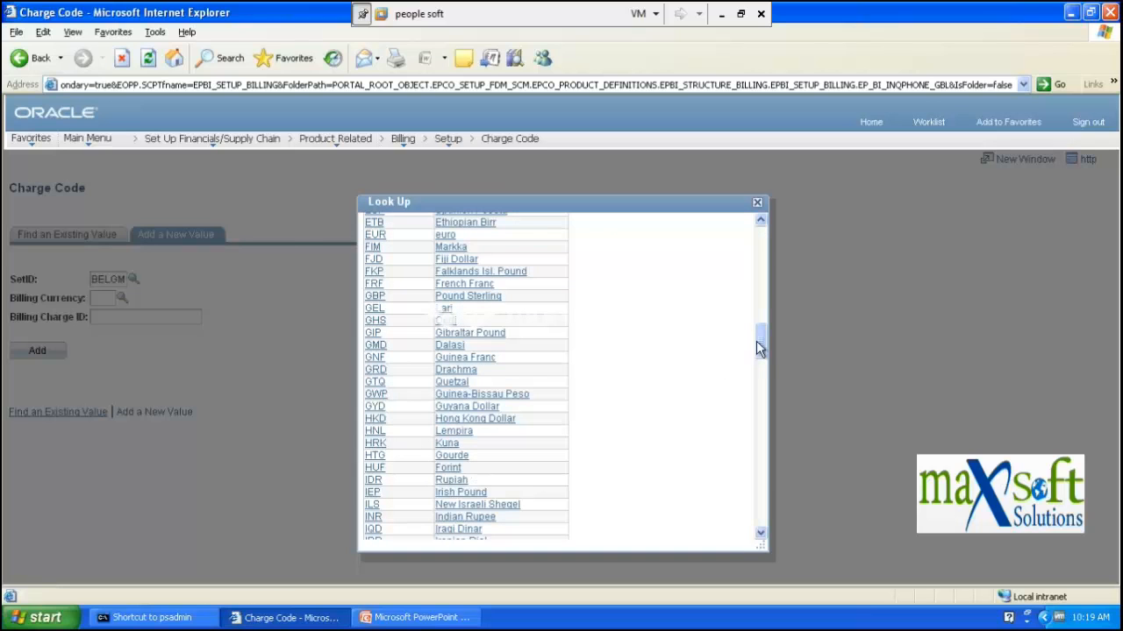
drag(760, 349, 758, 518)
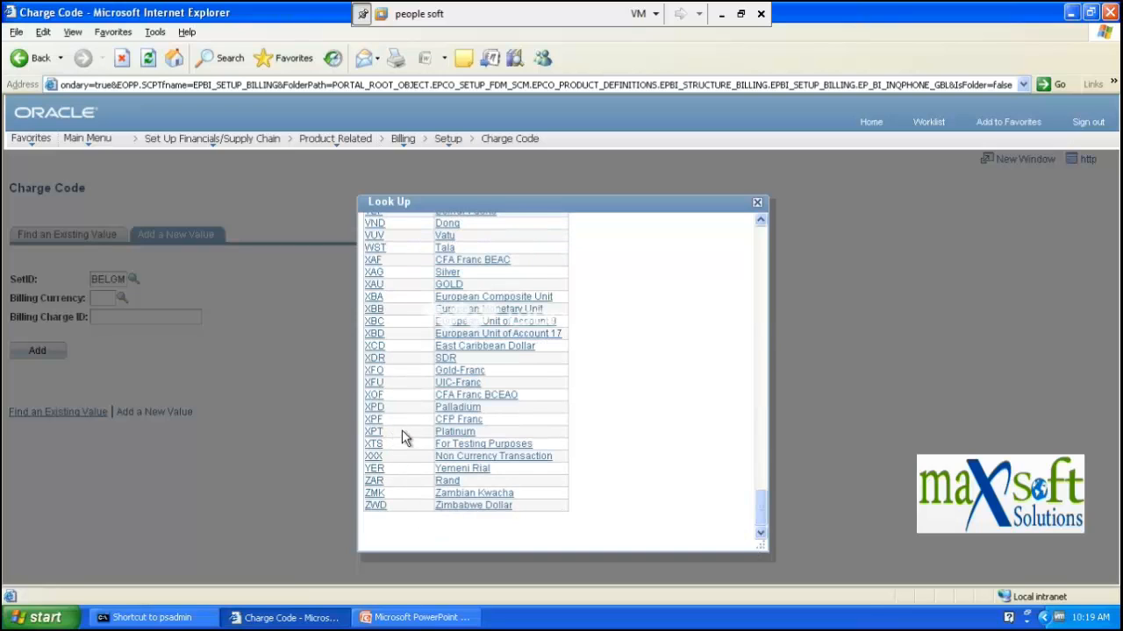
scroll(412, 428, up, 3)
scroll(414, 427, up, 2)
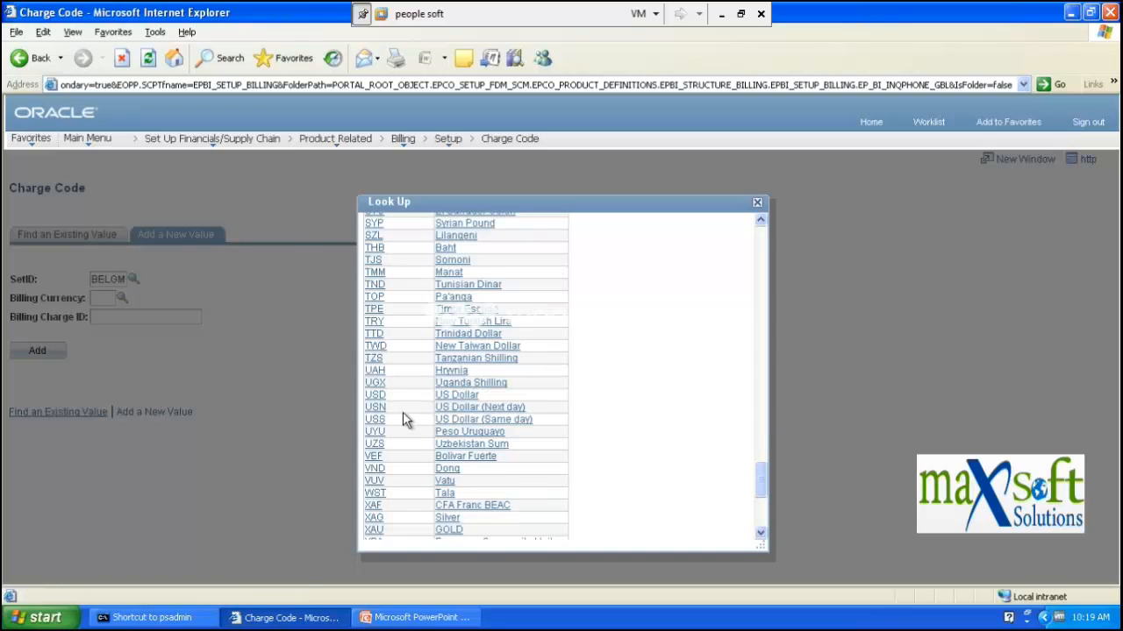
click(380, 396)
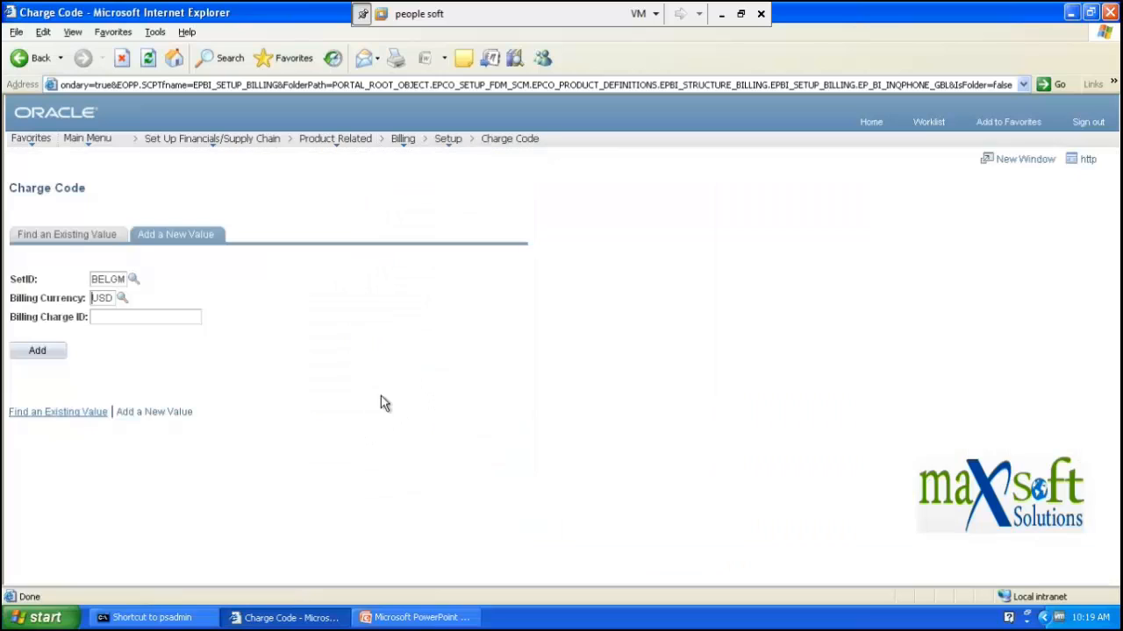
- Enter Billing Charge ID 'luggageg_charges' and add the charge code
click(144, 317)
key(alt+a)
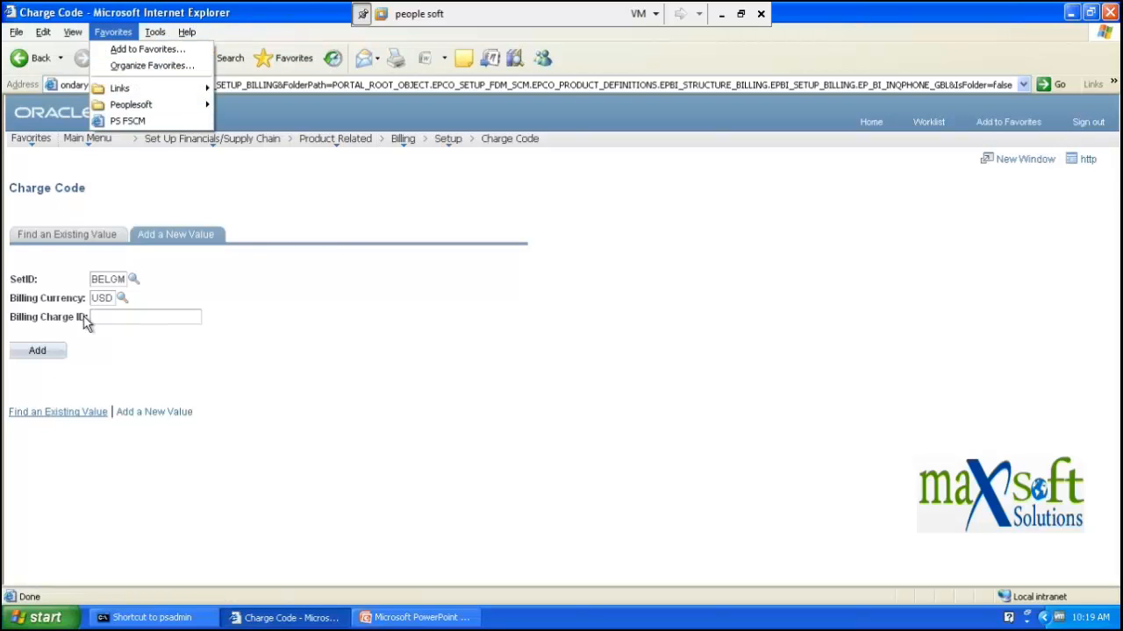
click(103, 316)
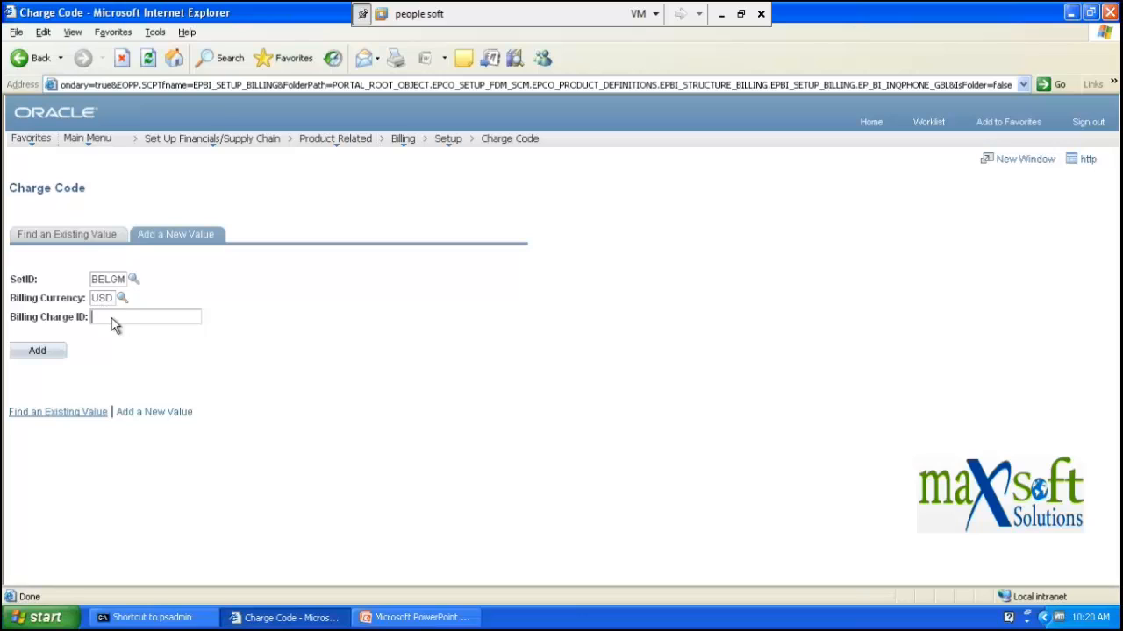
key(alt+a)
key(Escape)
key(alt+a)
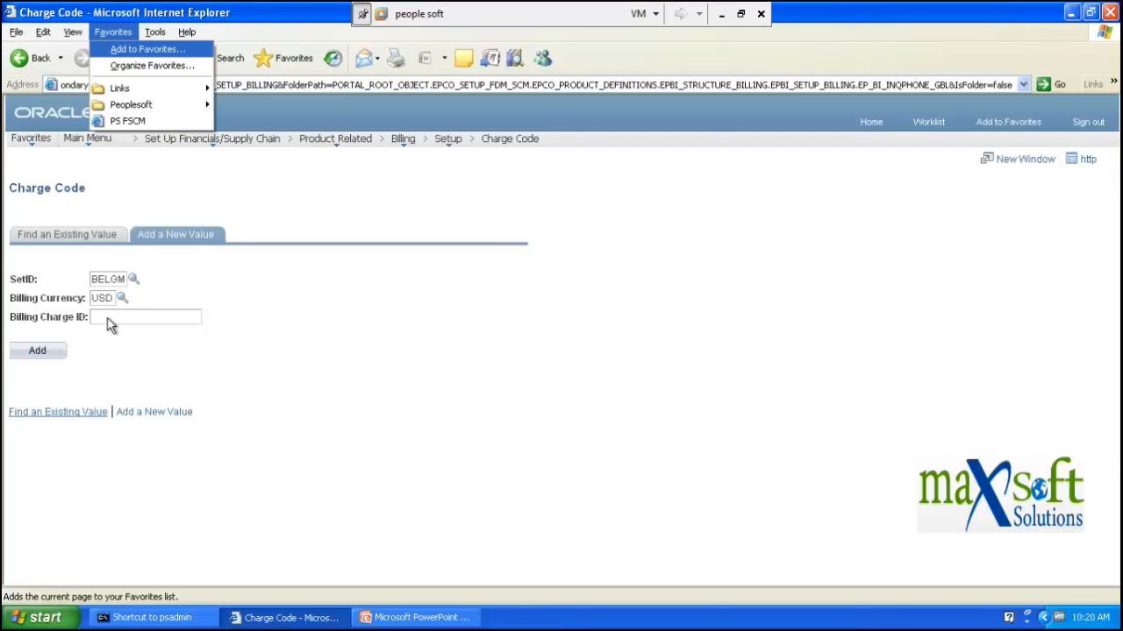
click(109, 325)
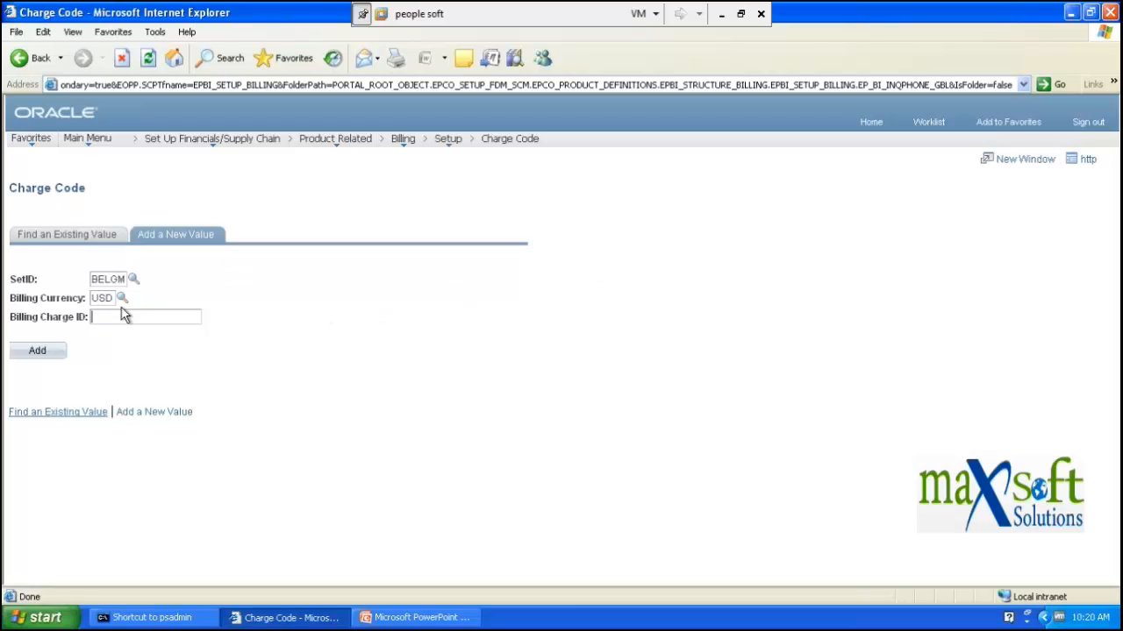
text(lu)
text(ggag)
text(e)
text(g_charges)
click(53, 352)
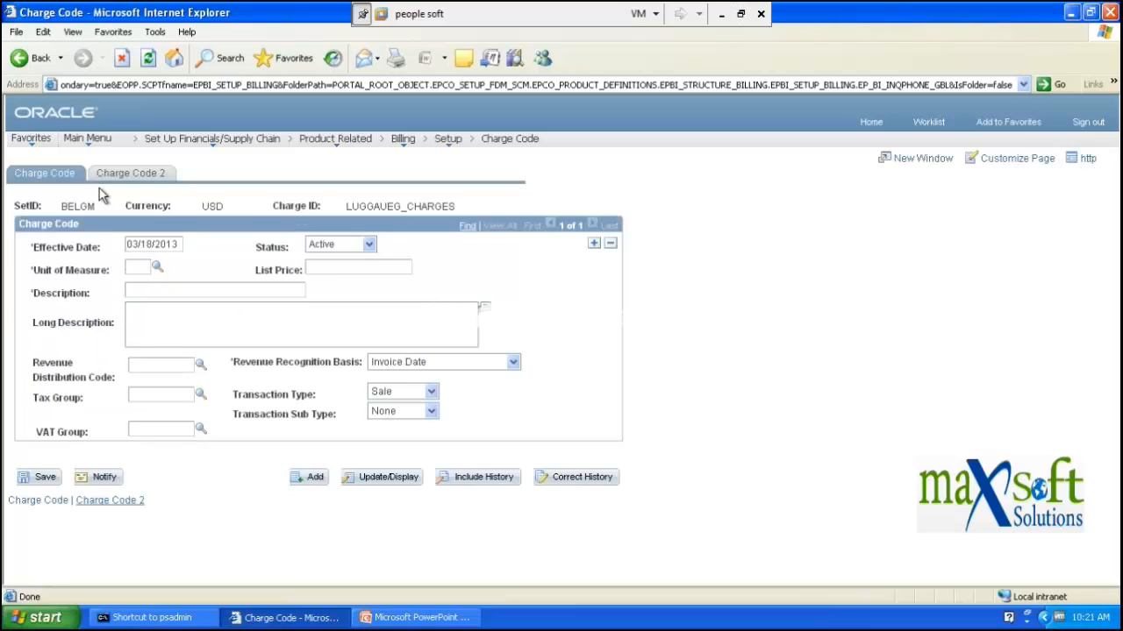
- Check the effective date and keep the charge code's status Active
click(129, 244)
click(351, 248)
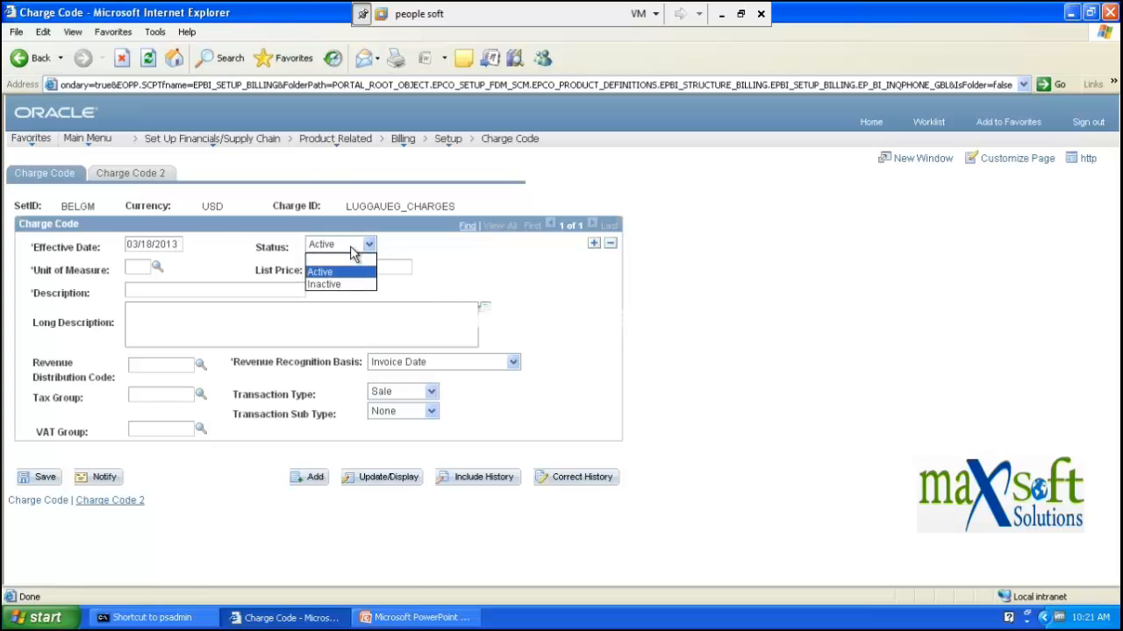
click(350, 245)
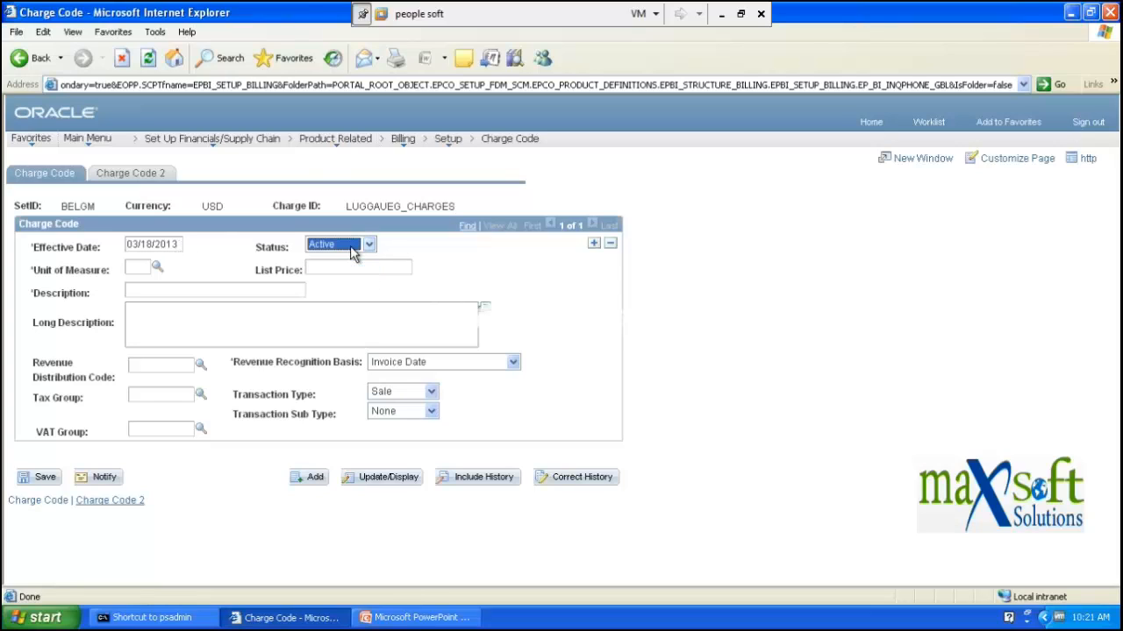
- Choose KG as the unit of measure from the lookup list
click(159, 271)
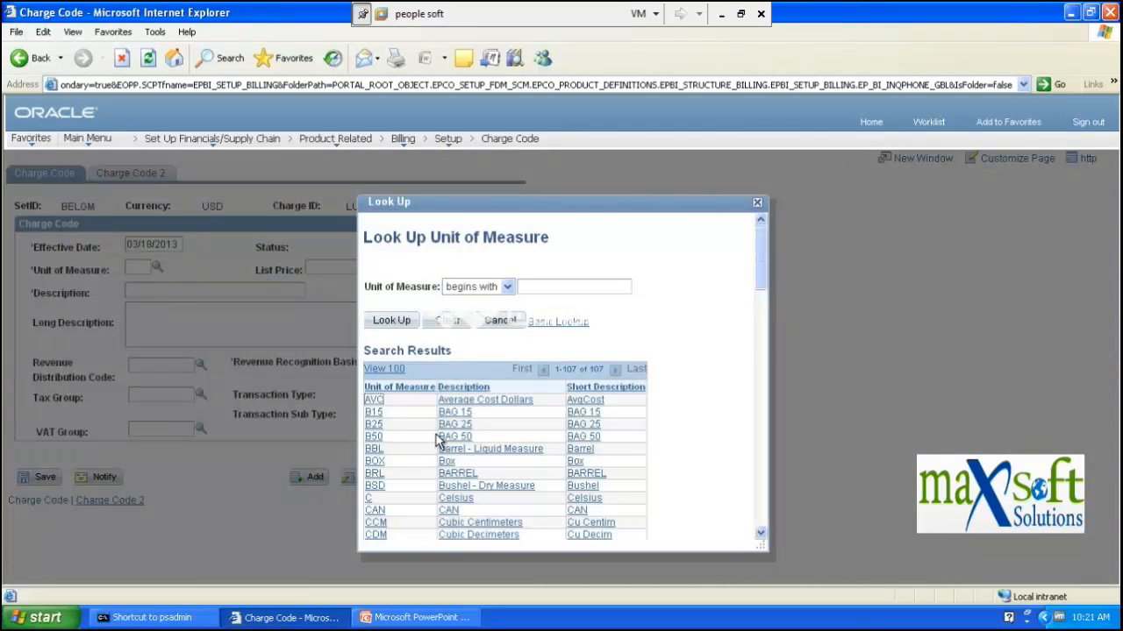
scroll(426, 455, down, 4)
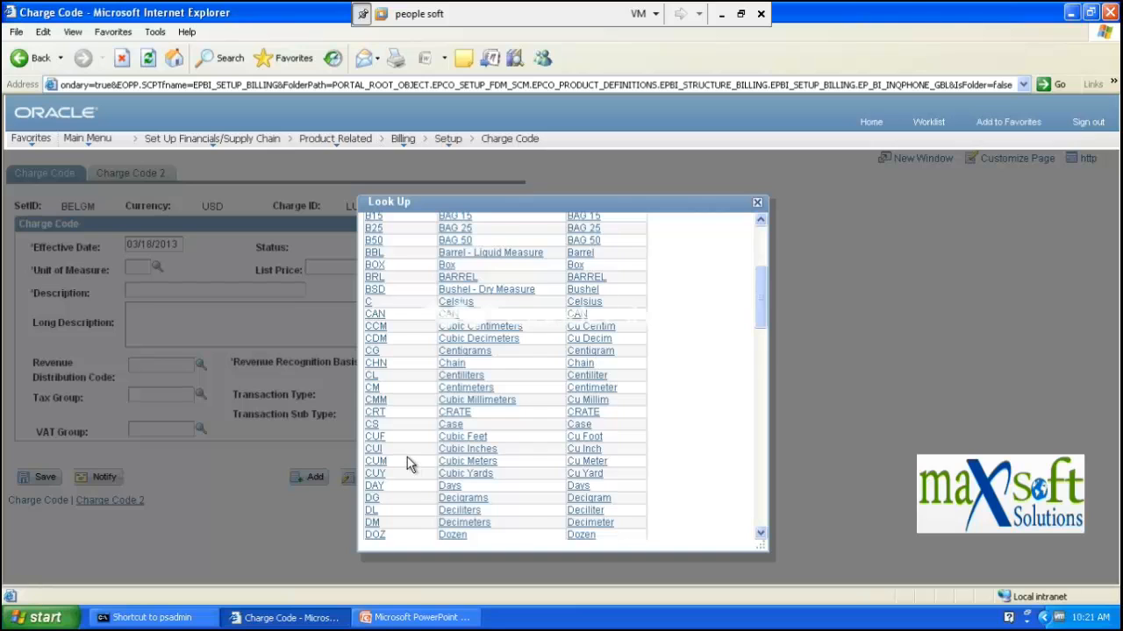
scroll(408, 464, down, 15)
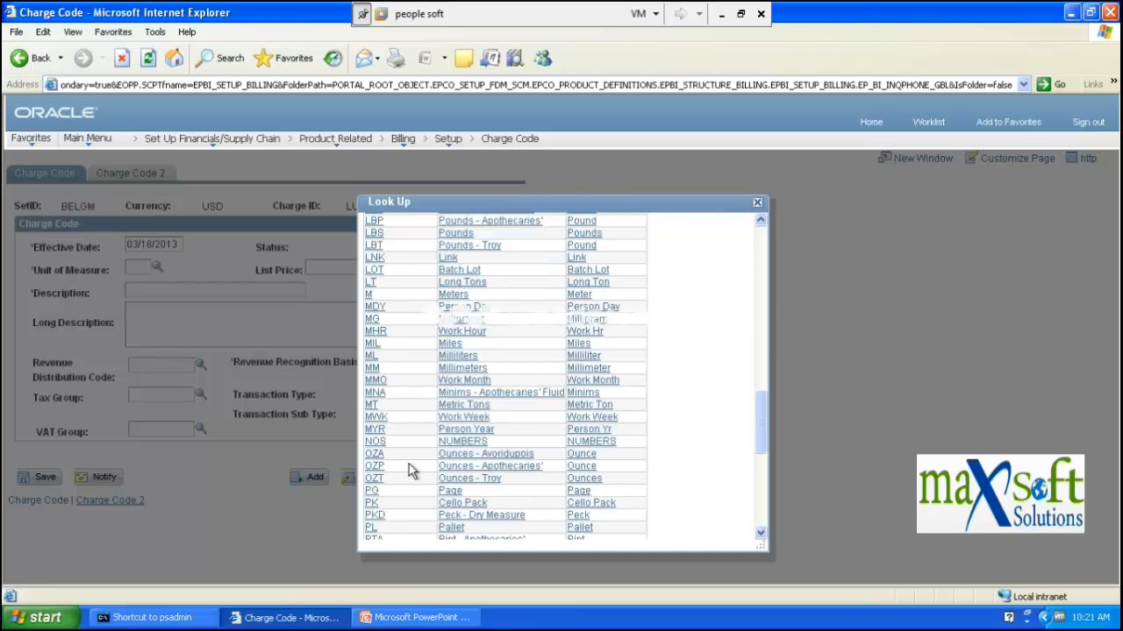
scroll(408, 464, down, 8)
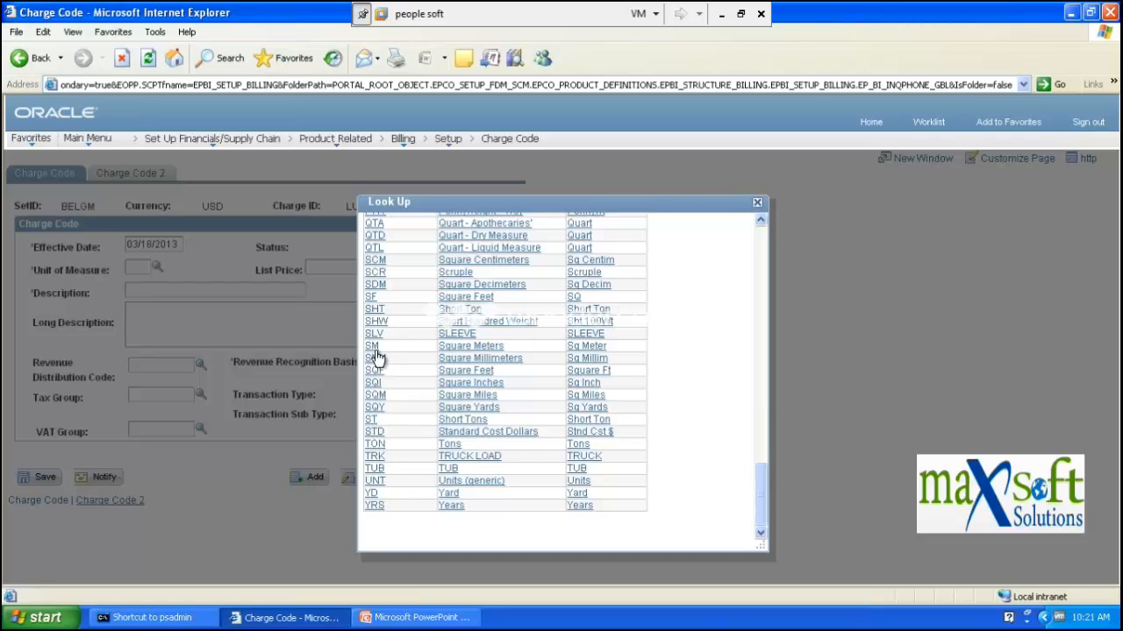
scroll(375, 352, up, 2)
scroll(375, 351, up, 4)
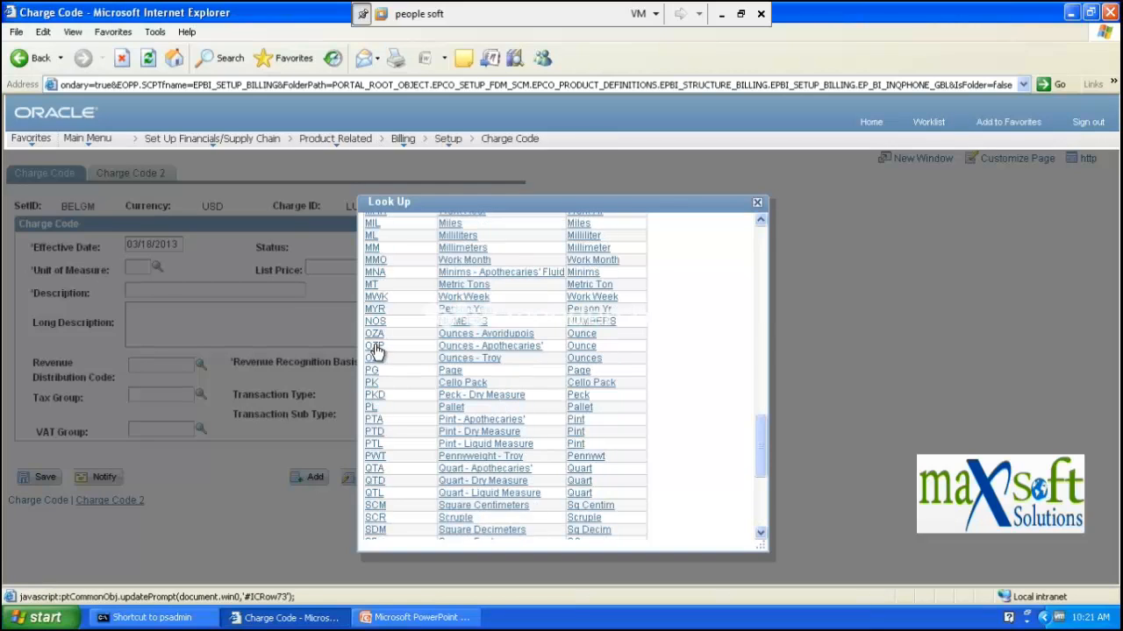
scroll(379, 373, up, 3)
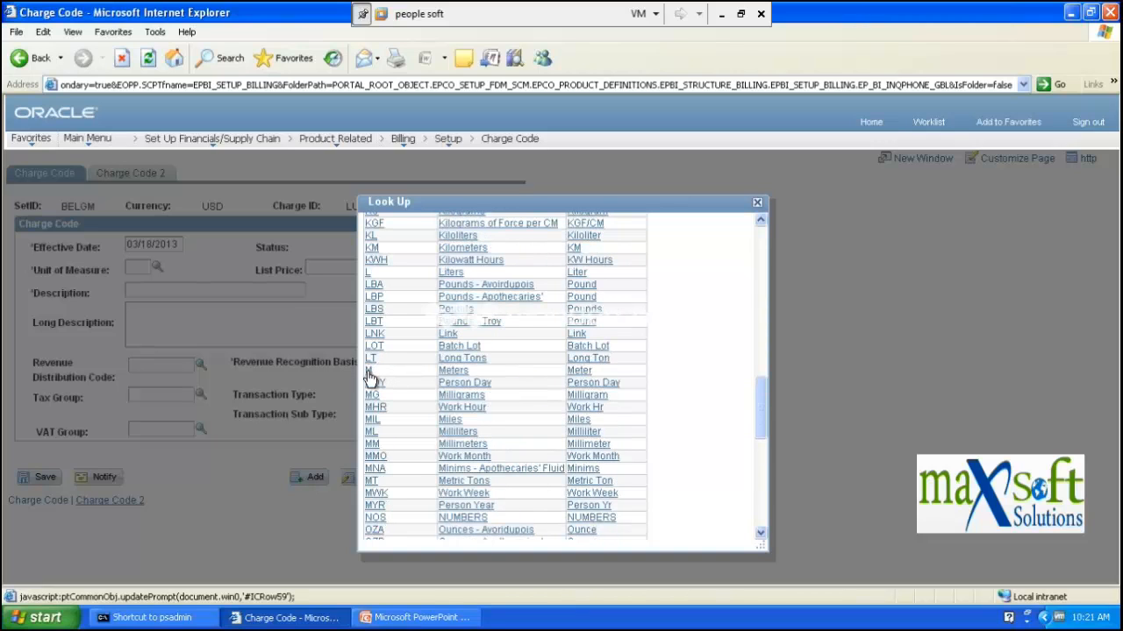
scroll(375, 375, up, 1)
scroll(372, 377, up, 1)
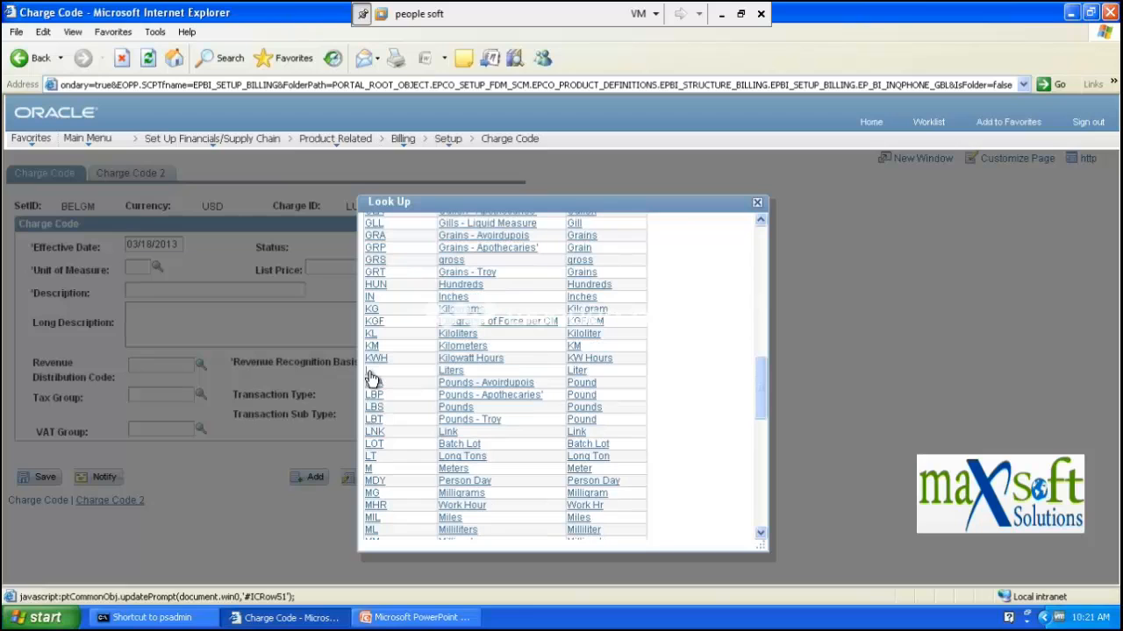
click(372, 308)
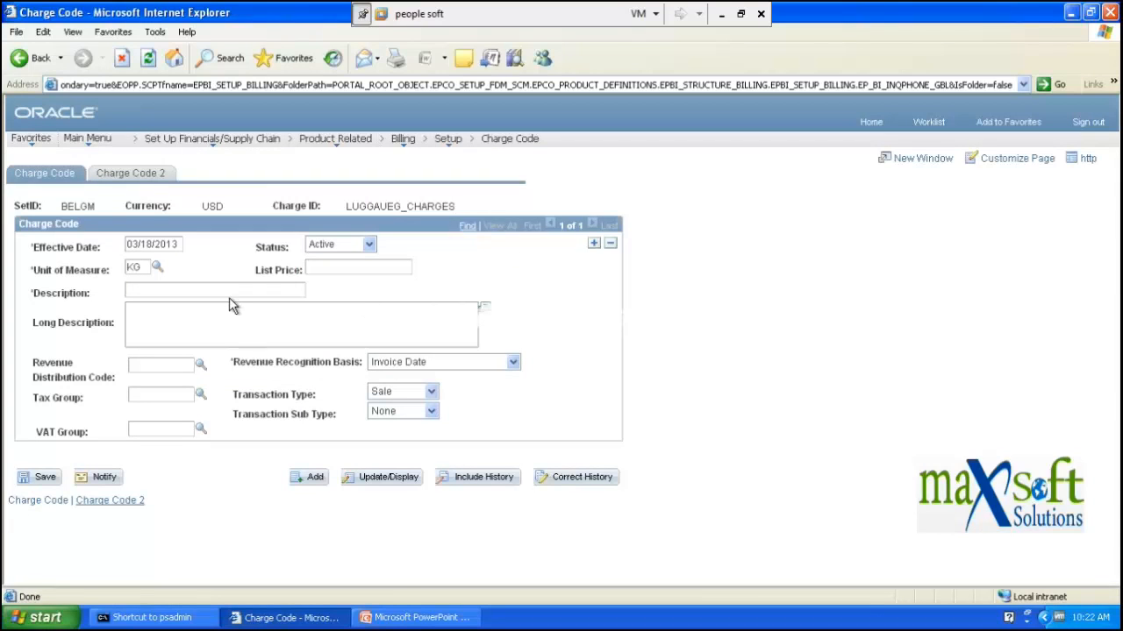
- Enter list price 300, description 'luggaue' and long description 'logguage'
click(341, 265)
text(3)
text(0000)
click(243, 285)
text(luggaue)
key(Tab)
text(logguage)
- Check the empty Revenue Distribution Code lookup and keep Invoice Date as recognition basis
click(201, 366)
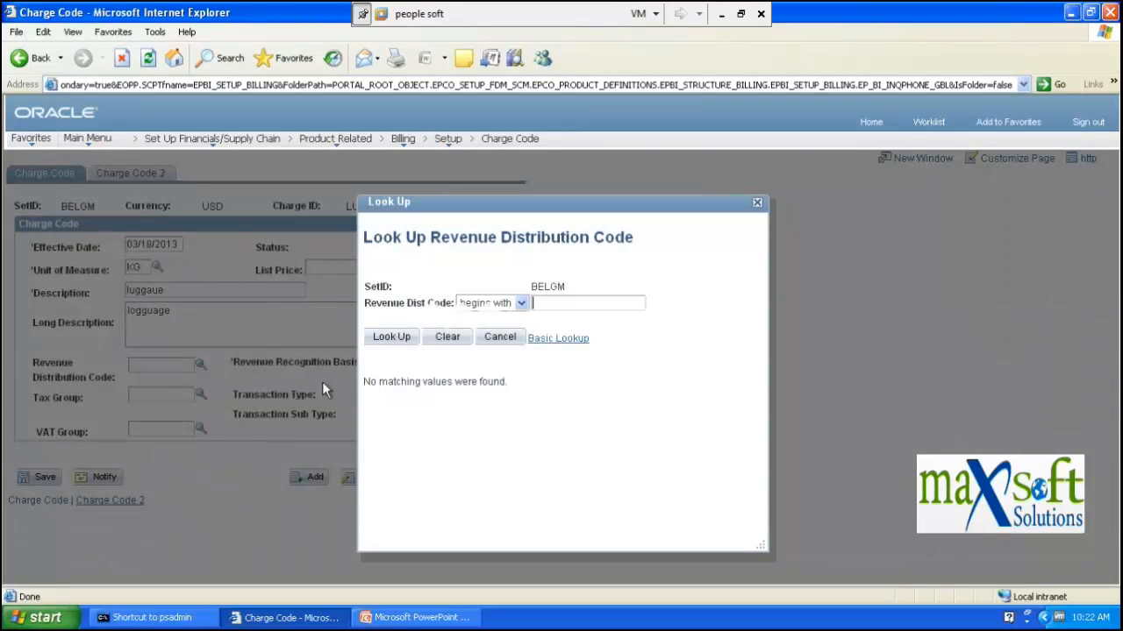
click(757, 203)
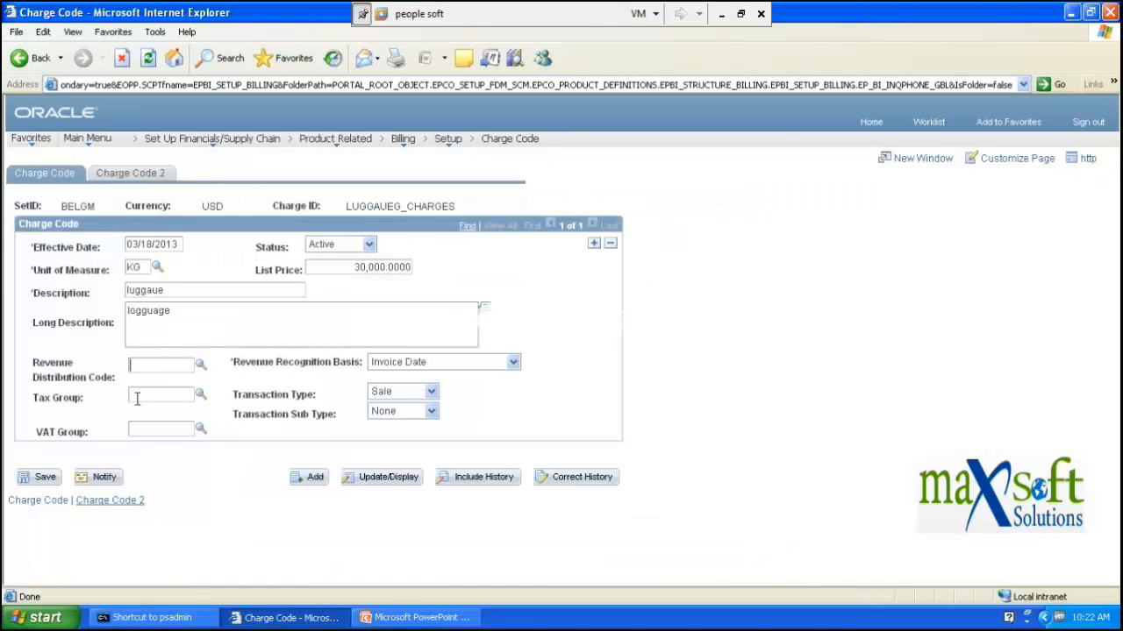
click(461, 362)
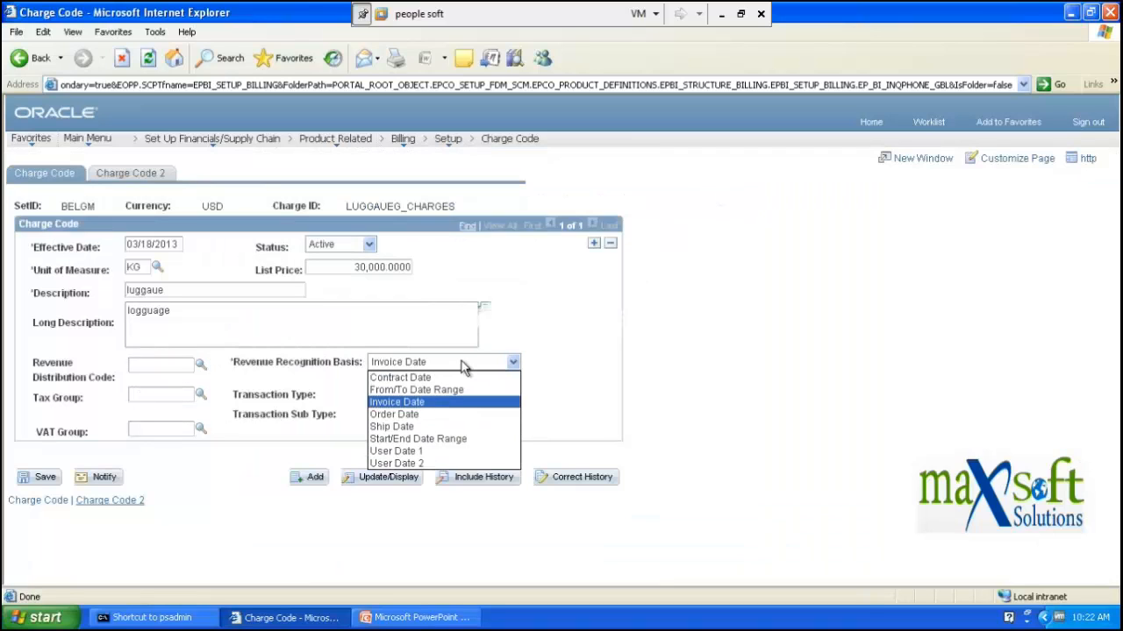
click(436, 403)
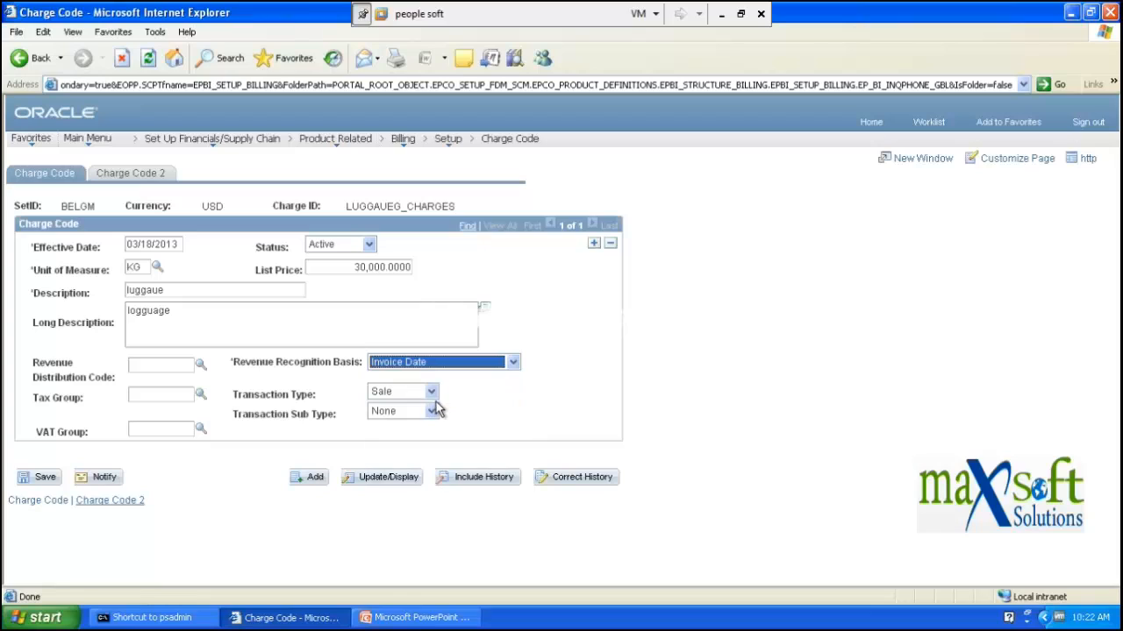
click(153, 397)
click(147, 429)
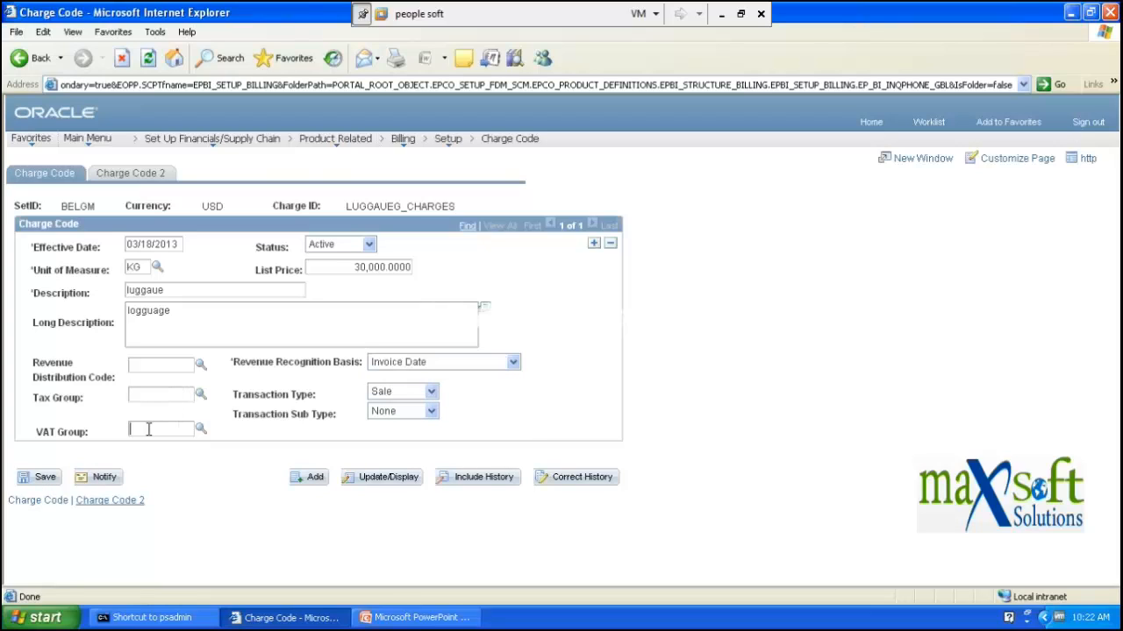
click(430, 393)
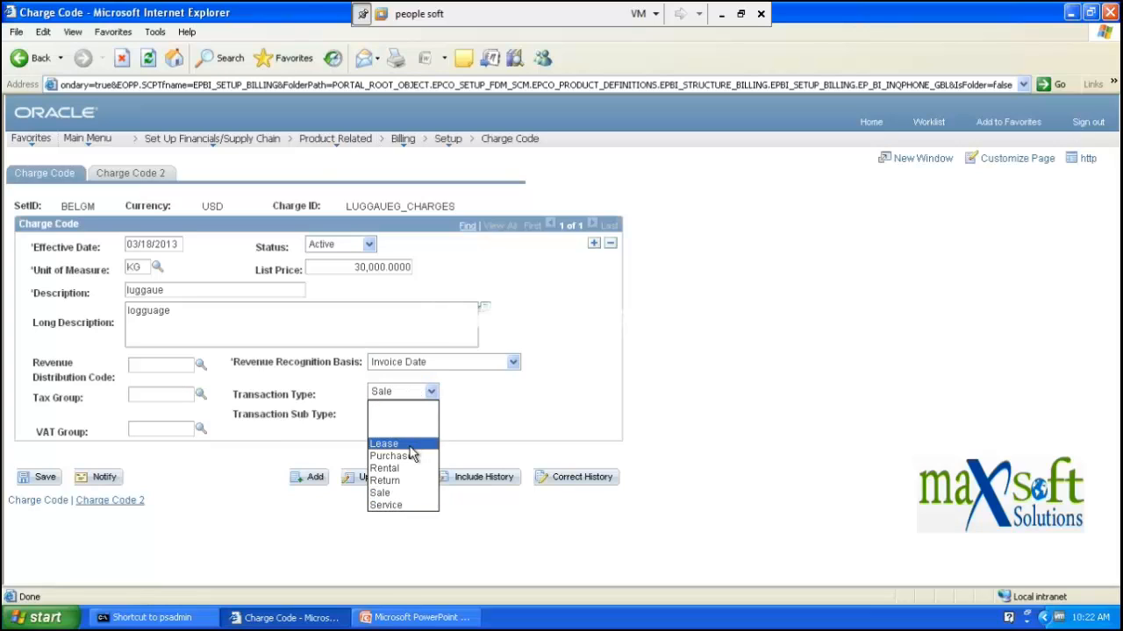
- Keep Transaction Type Sale after trying Service, and set Transaction Sub Type to Misc
click(404, 506)
click(430, 400)
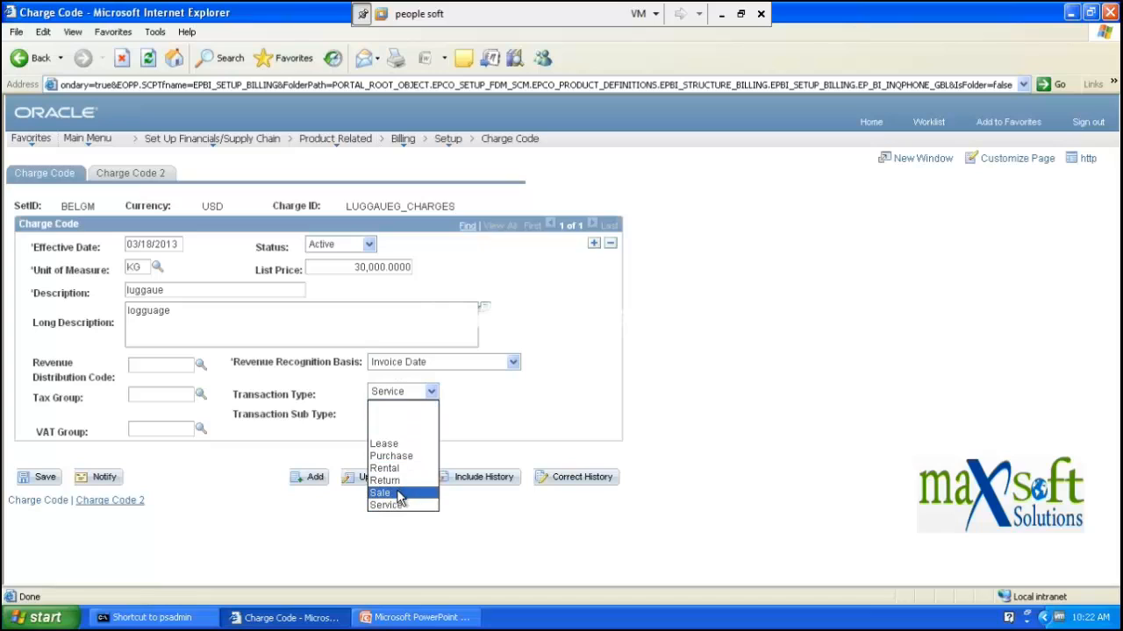
click(403, 493)
click(428, 413)
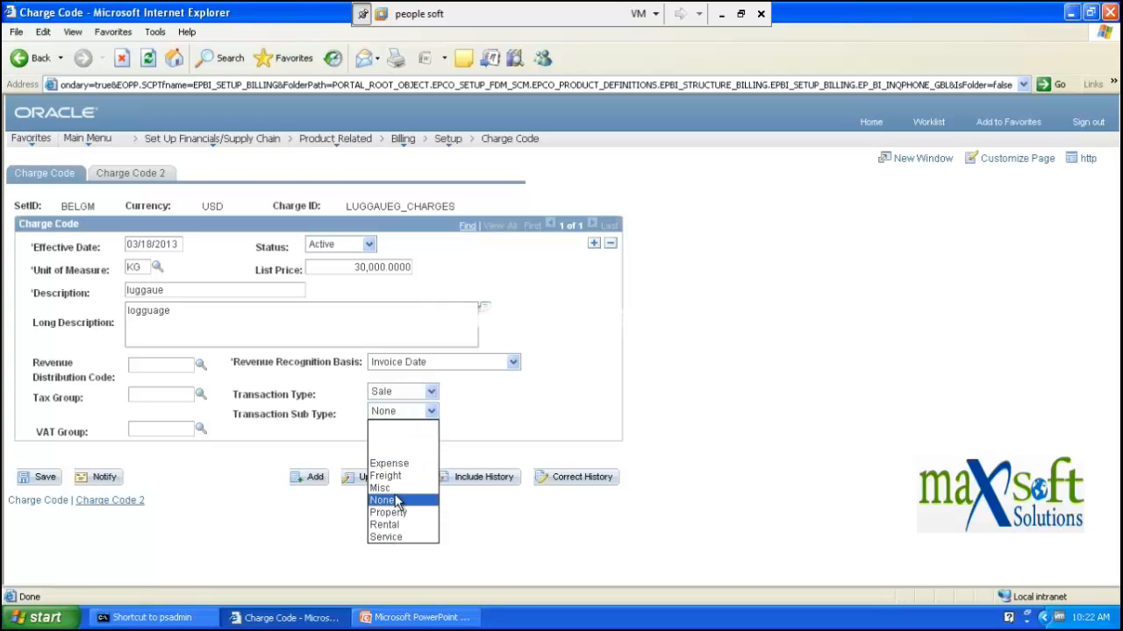
click(388, 488)
click(431, 412)
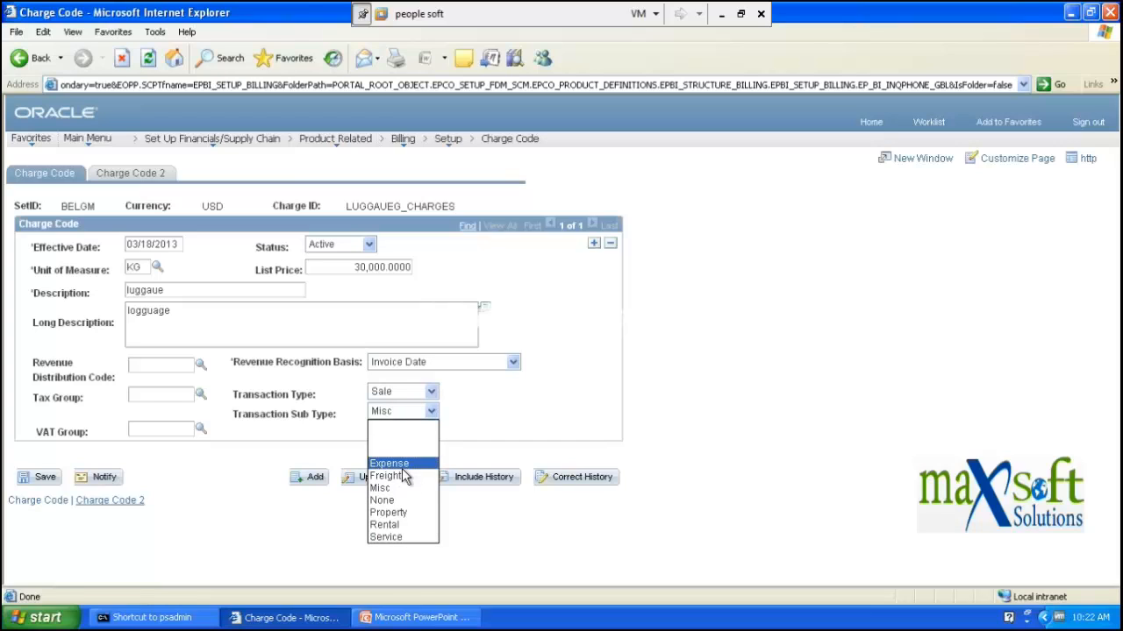
click(429, 395)
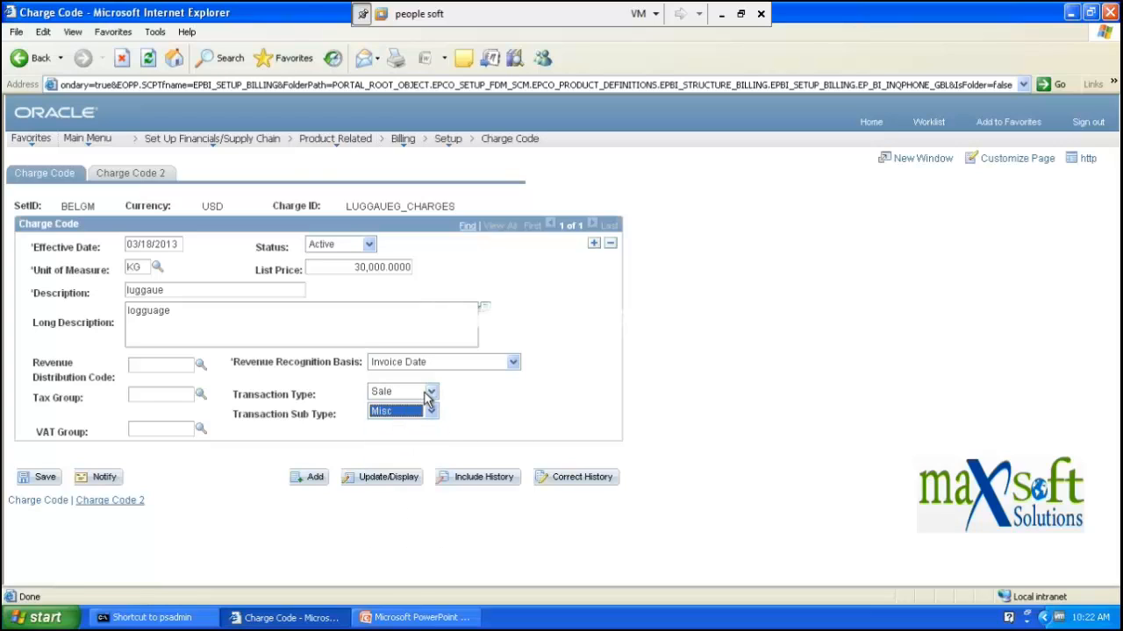
click(429, 394)
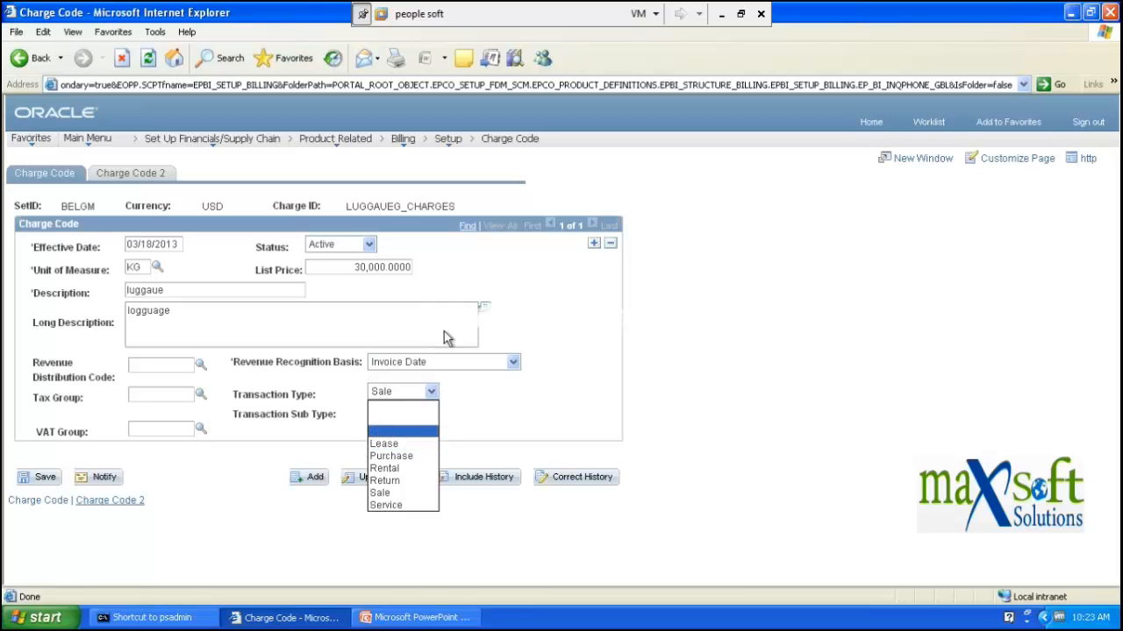
click(596, 274)
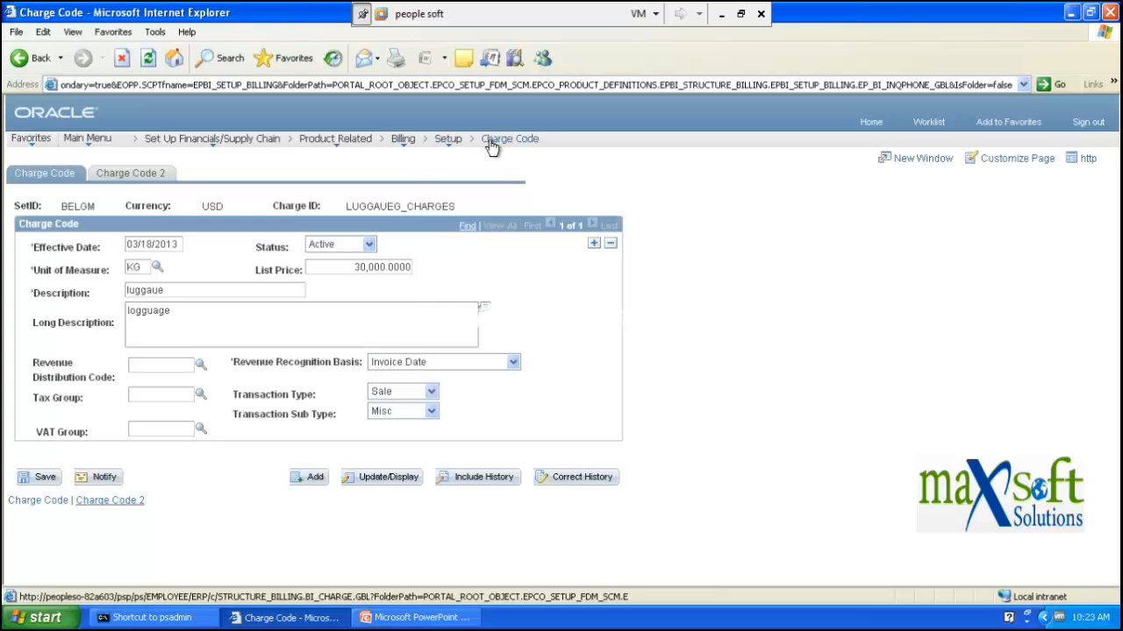
mouse_move(410, 142)
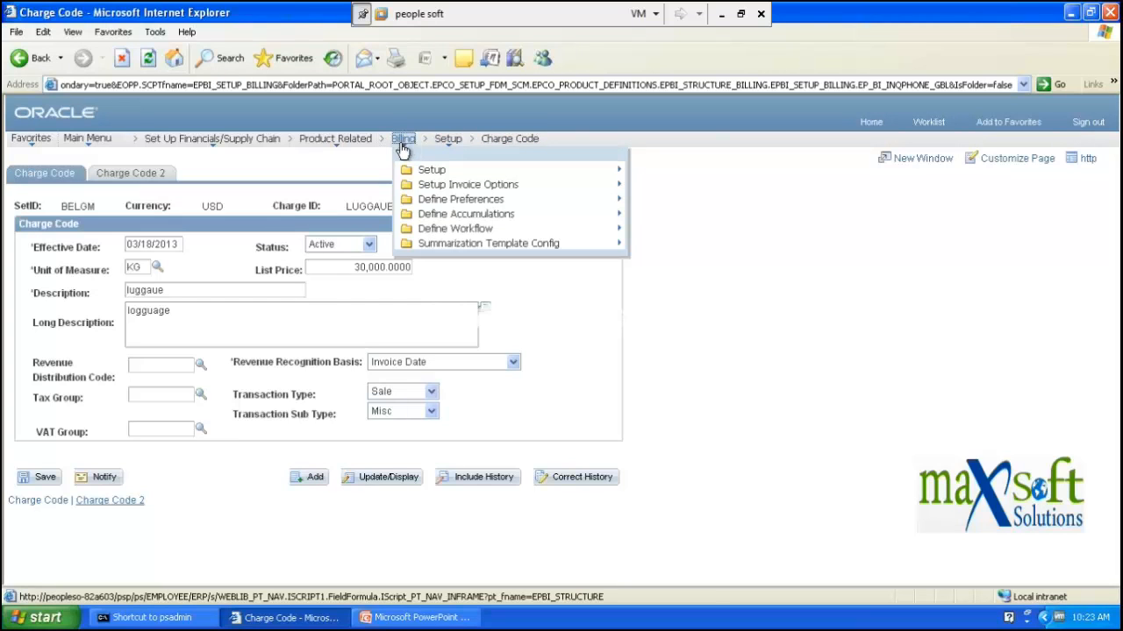
- Enter REVENUE as the Revenue Distribution Code after finding its lookup empty
click(200, 366)
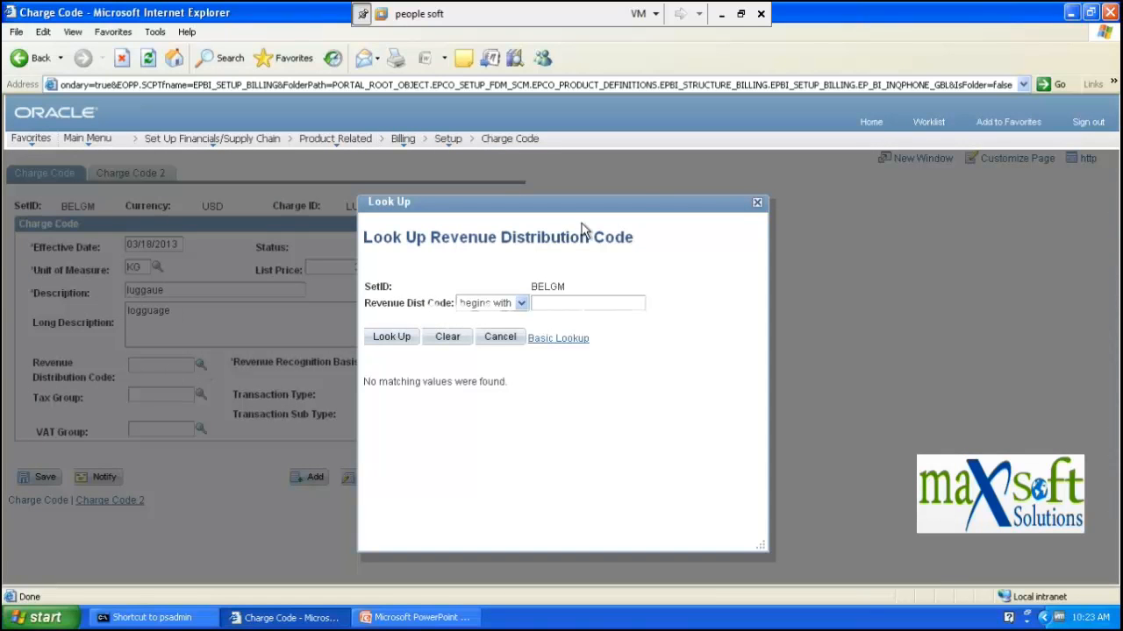
click(759, 206)
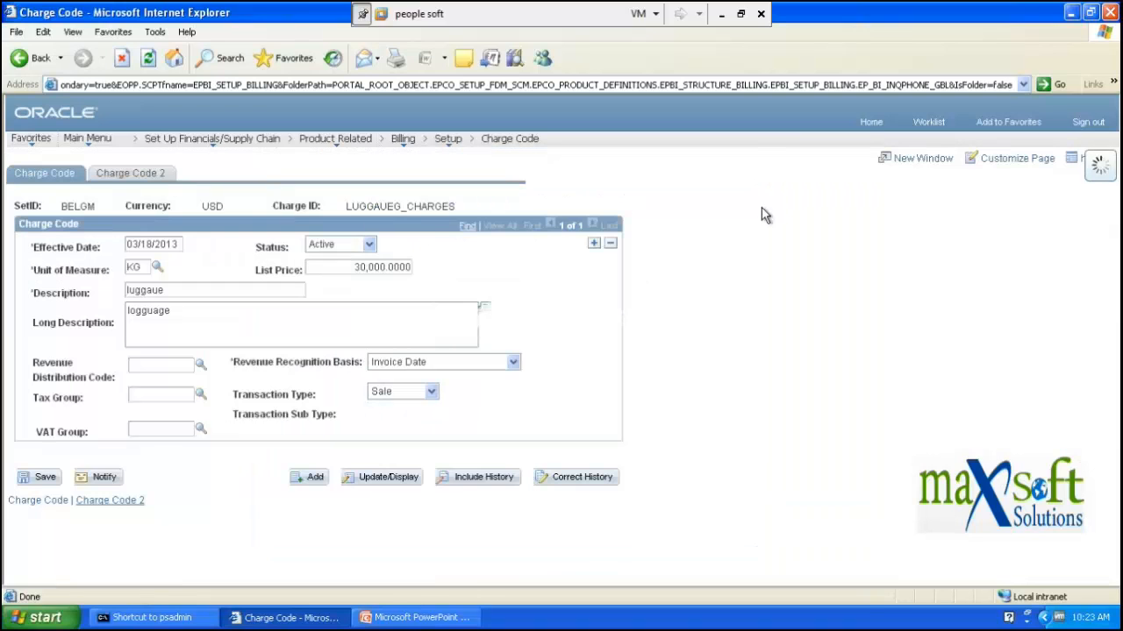
click(156, 364)
text(REV)
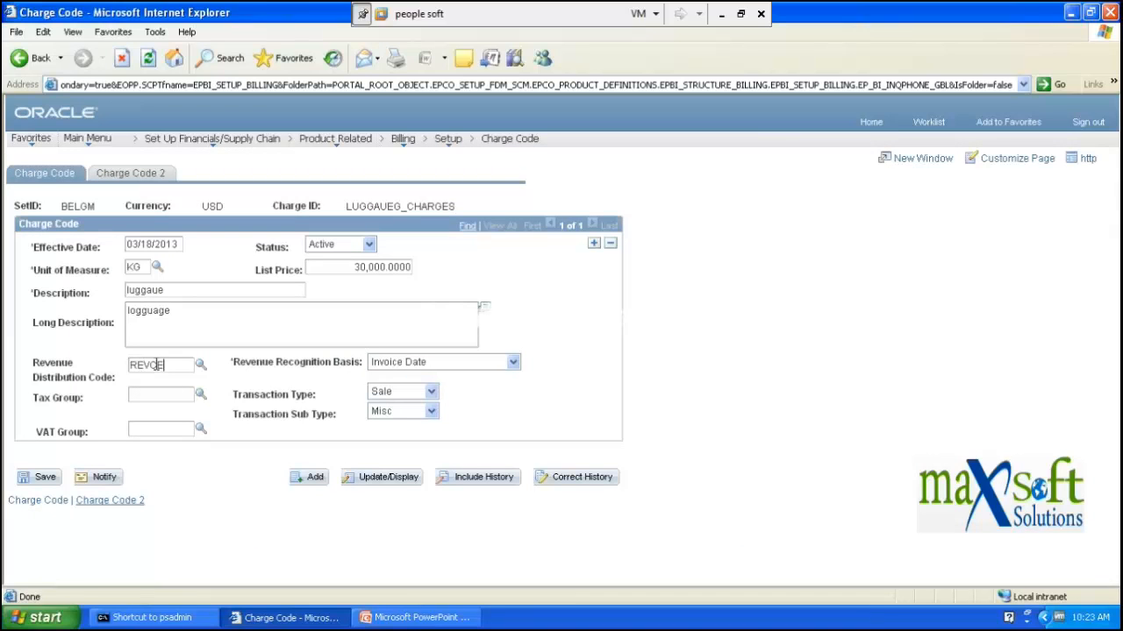
text(ENUNE)
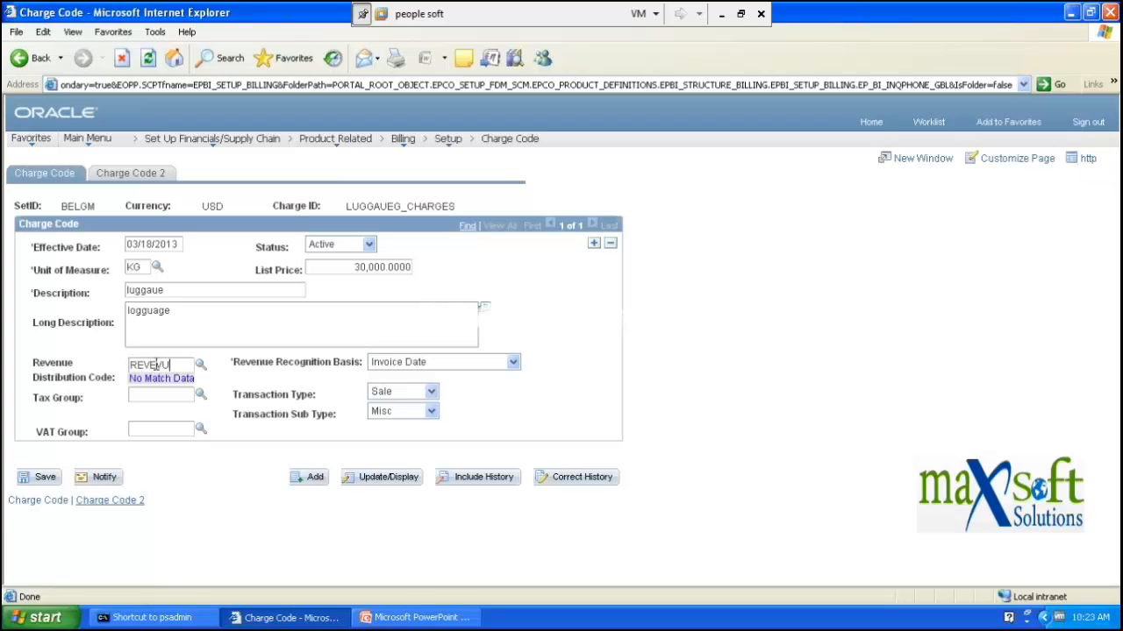
key(BackSpace)
key(BackSpace)
key(BackSpace)
key(BackSpace)
text(NUE)
click(181, 363)
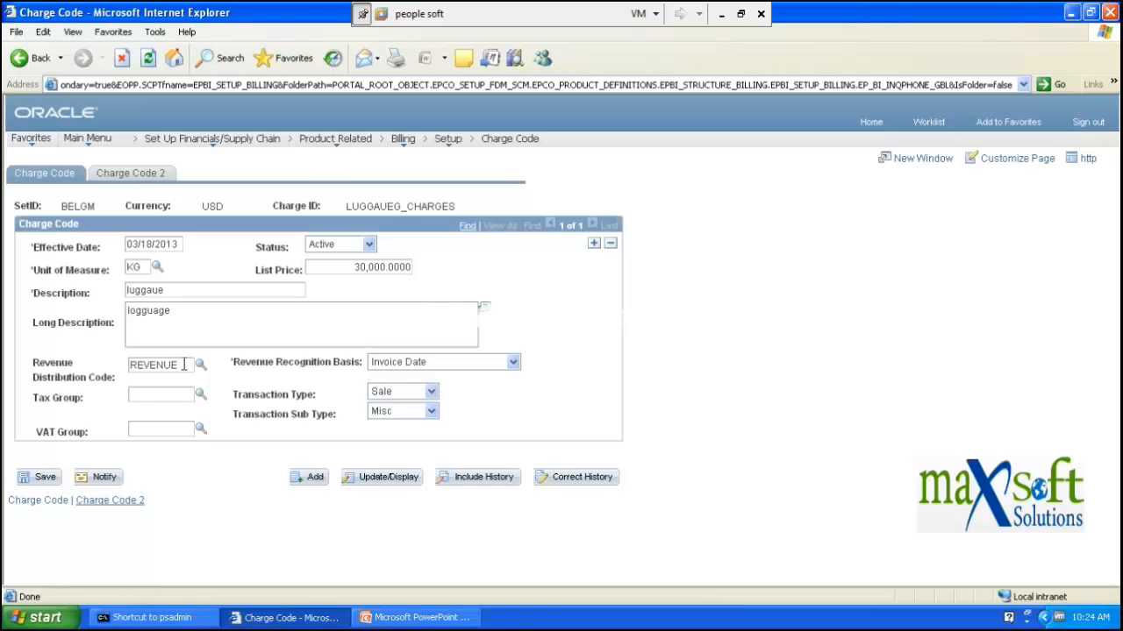
- Set the recognition basis to Order Date and acknowledge the invalid REVENUE code message
click(469, 367)
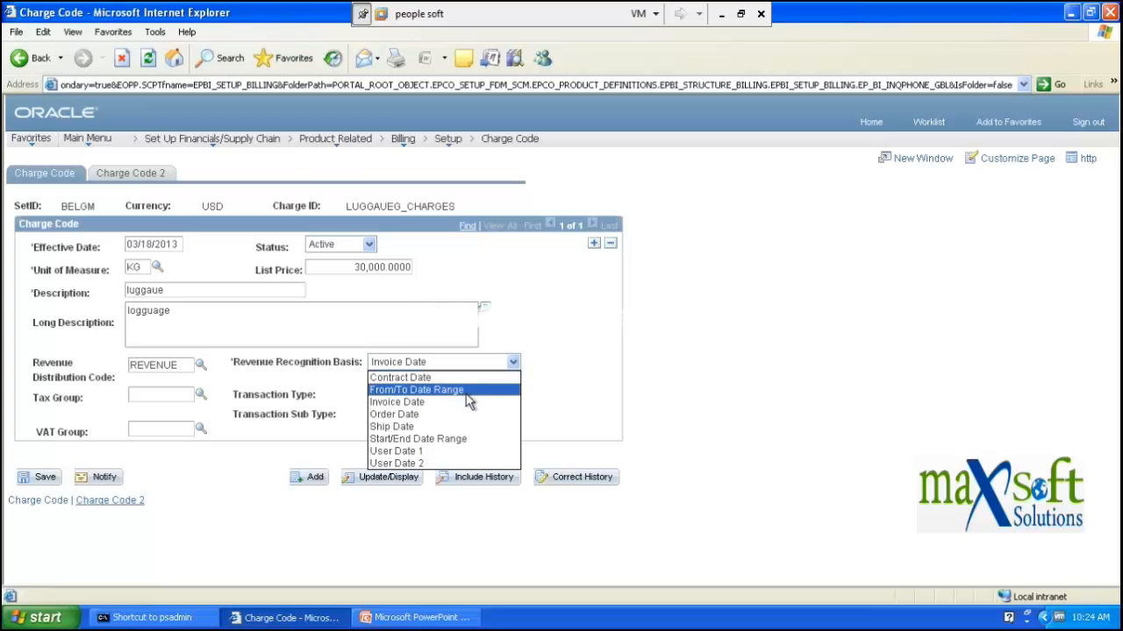
click(422, 418)
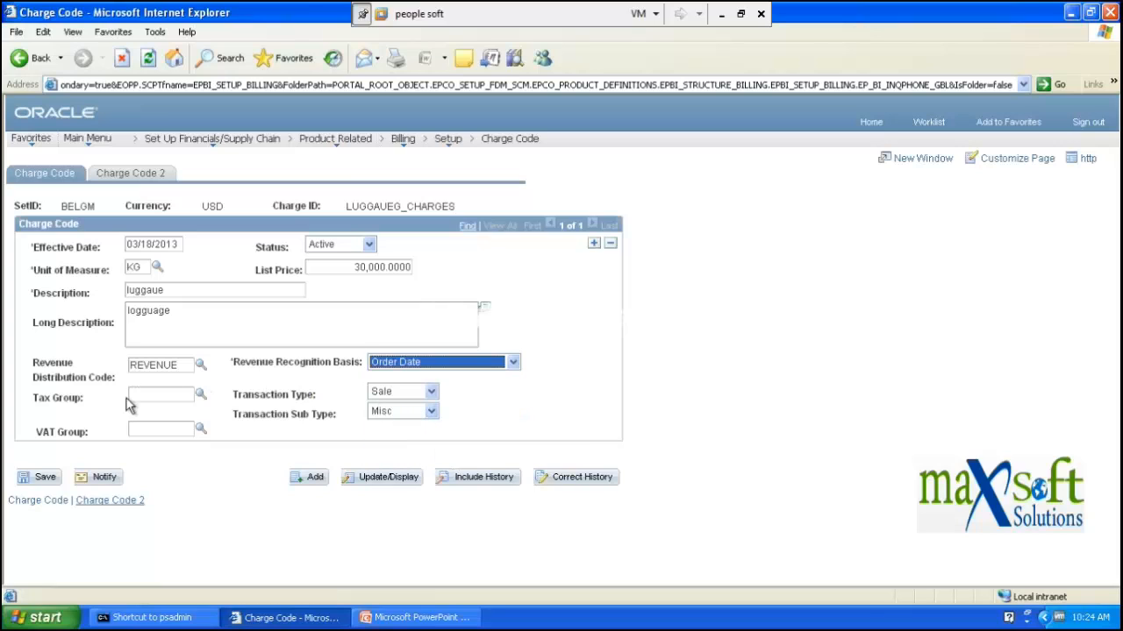
click(167, 394)
click(201, 394)
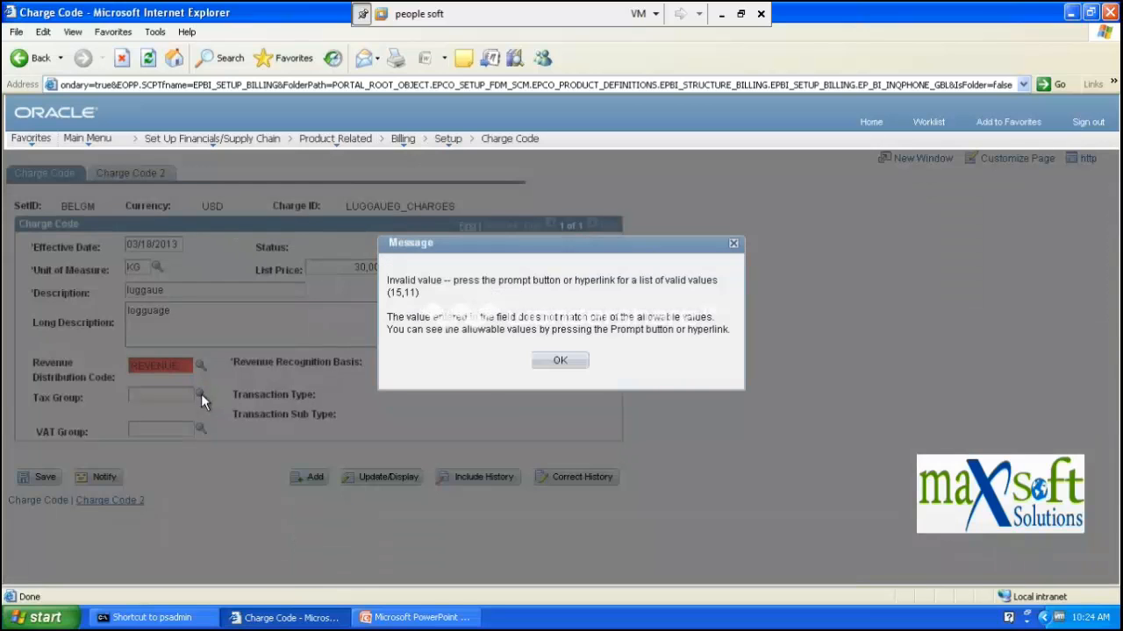
click(559, 362)
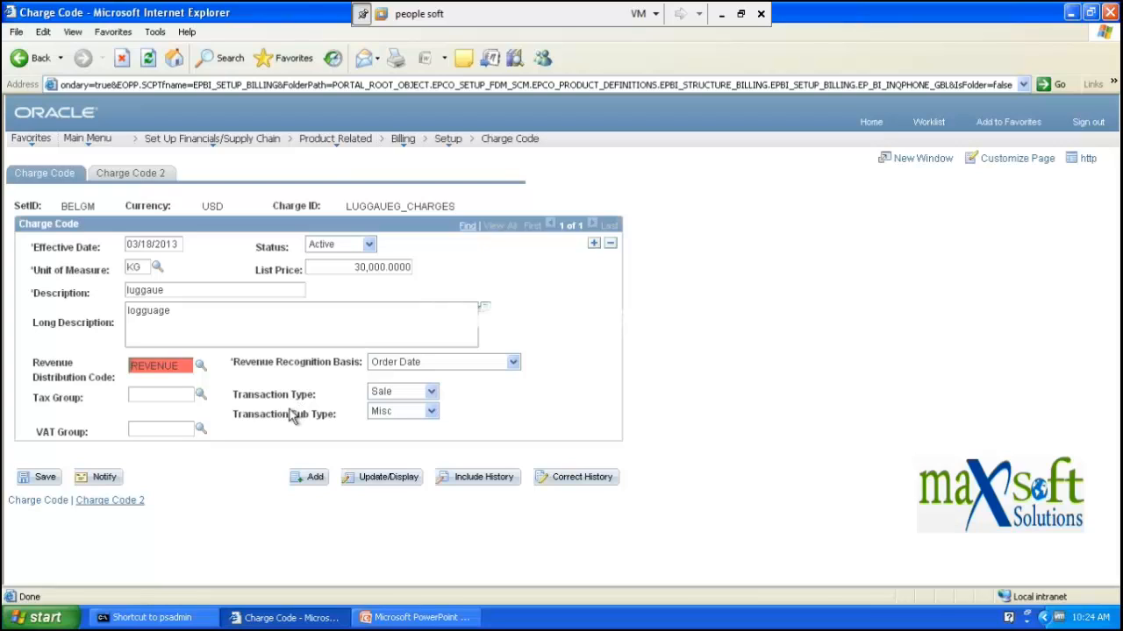
- Switch the charge's Transaction Type to Rental
click(429, 394)
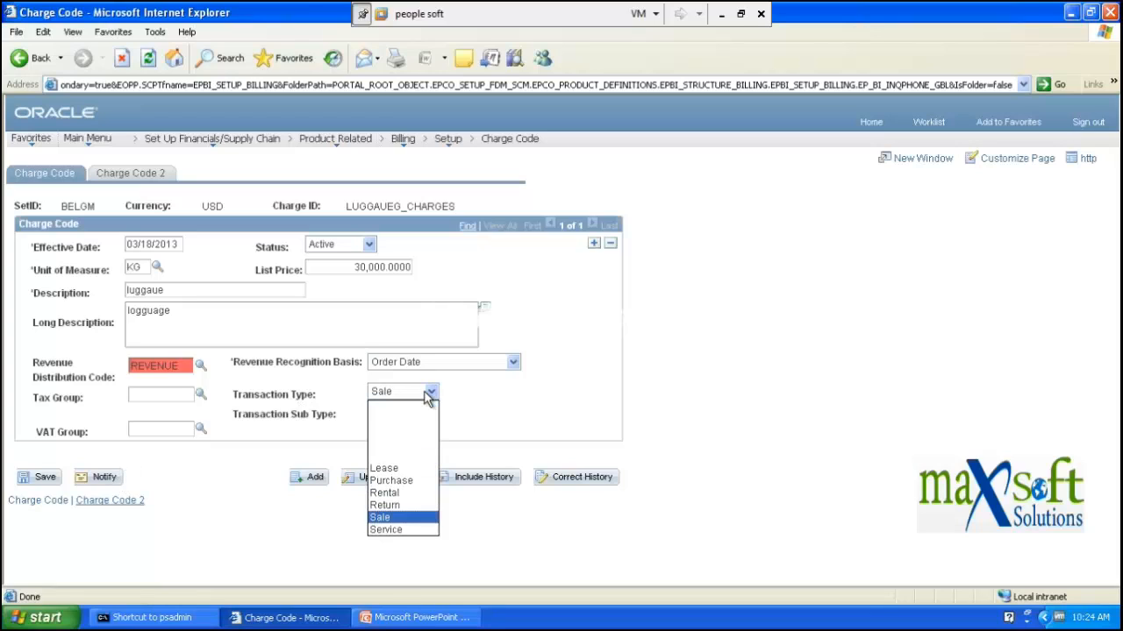
click(405, 494)
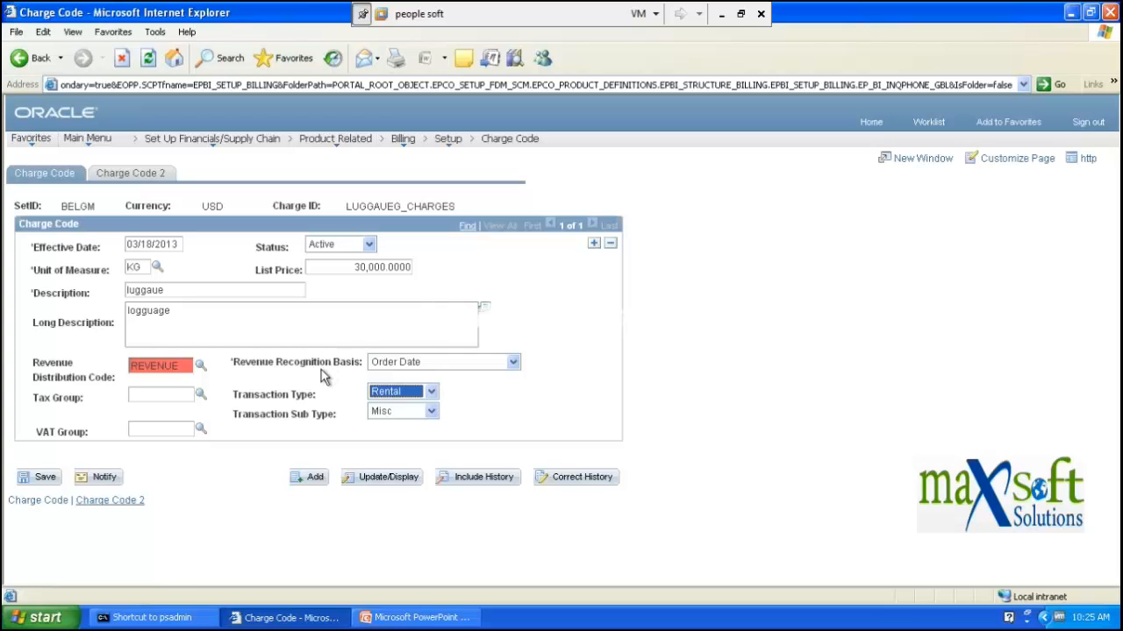
- Display the Revenue Recognition Basis date options, with Order Date still selected
click(512, 364)
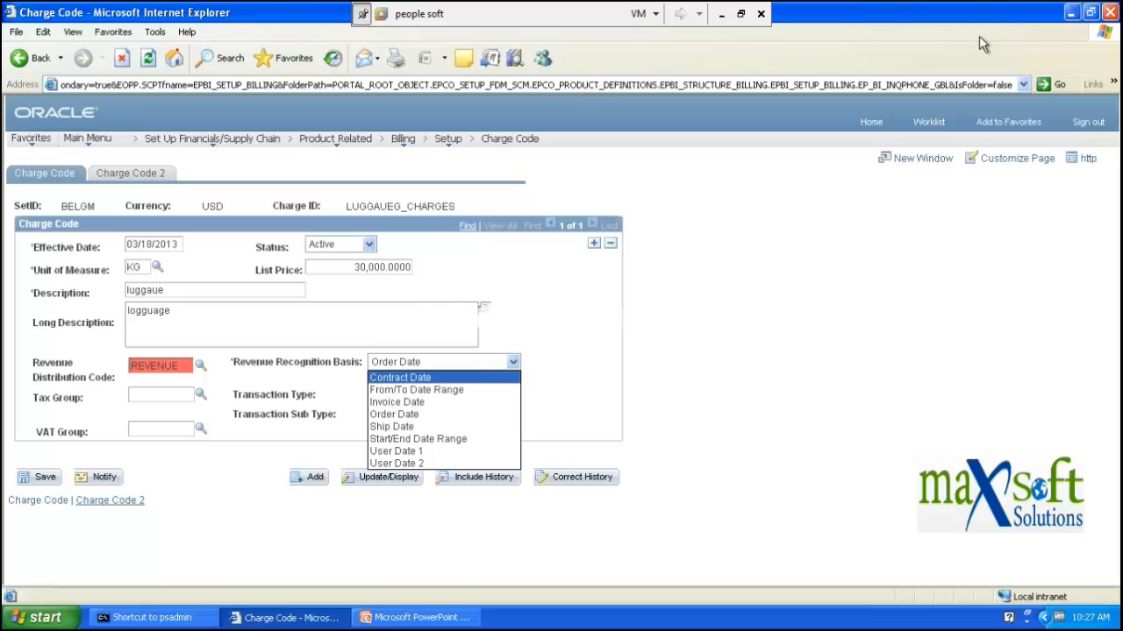
- Step through the slides from 12 to 17 in PowerPoint, then back to slide 16, Discount & Surcharge
click(270, 621)
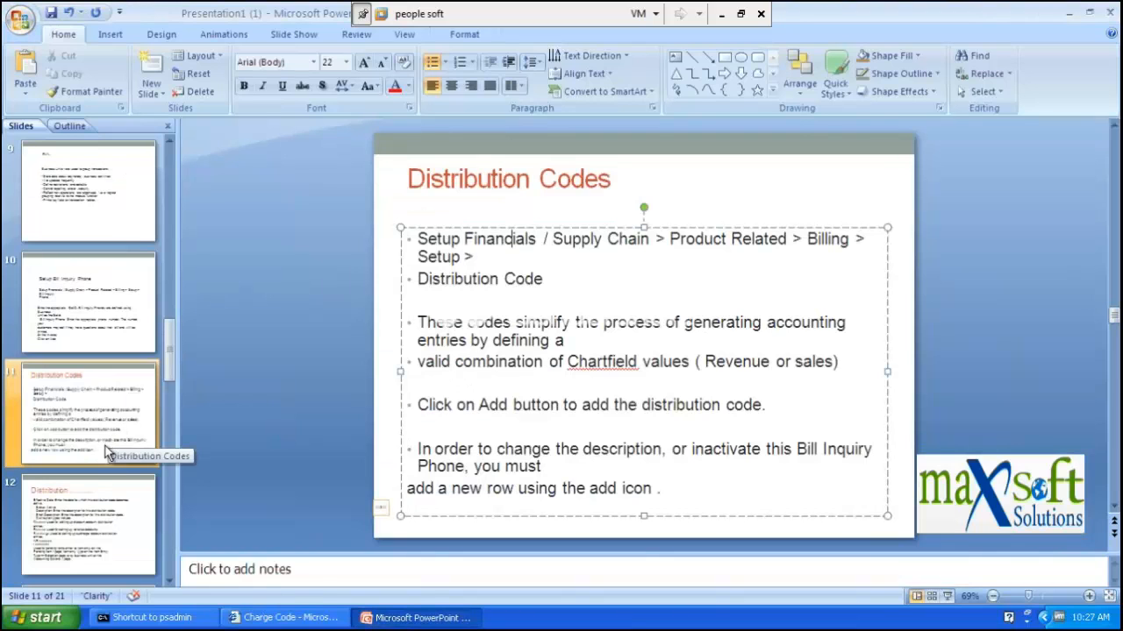
click(94, 488)
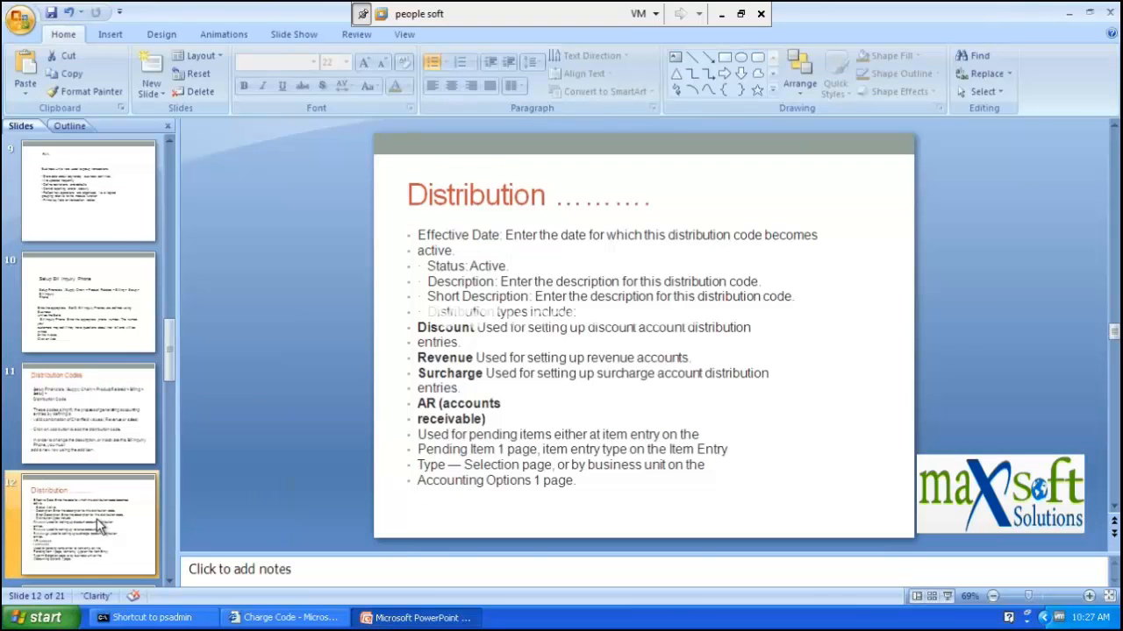
key(Down)
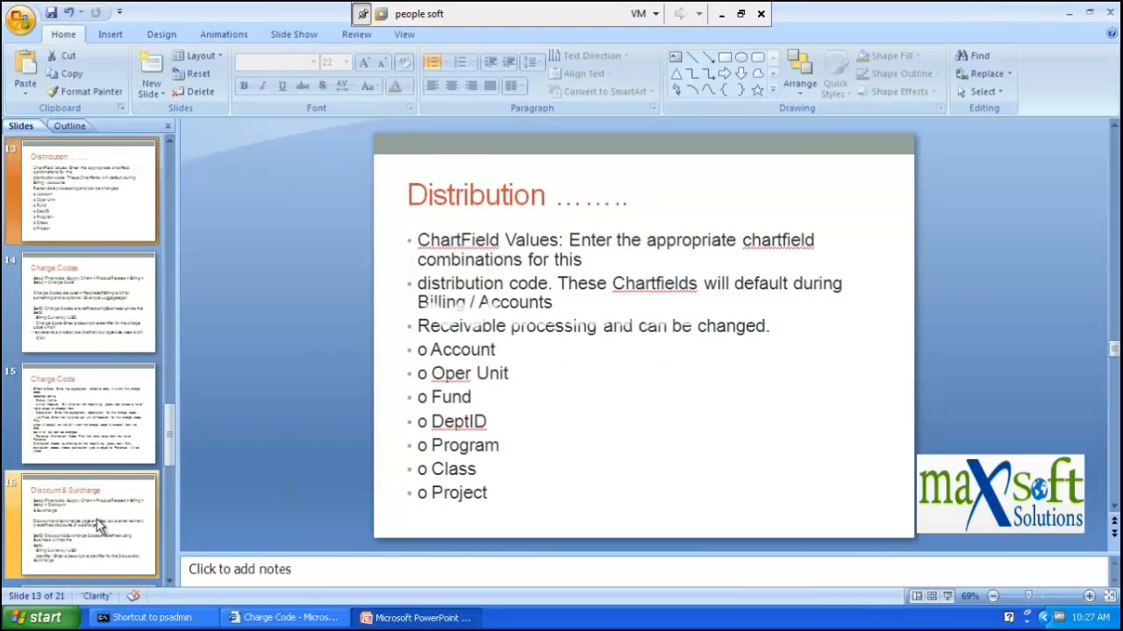
key(Down)
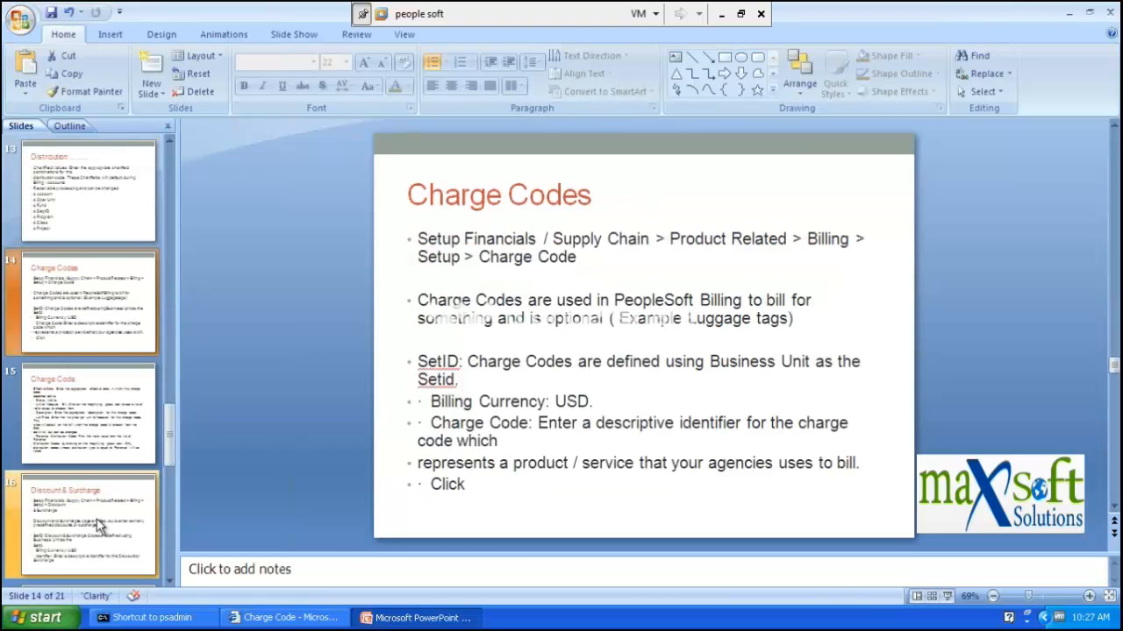
key(Down)
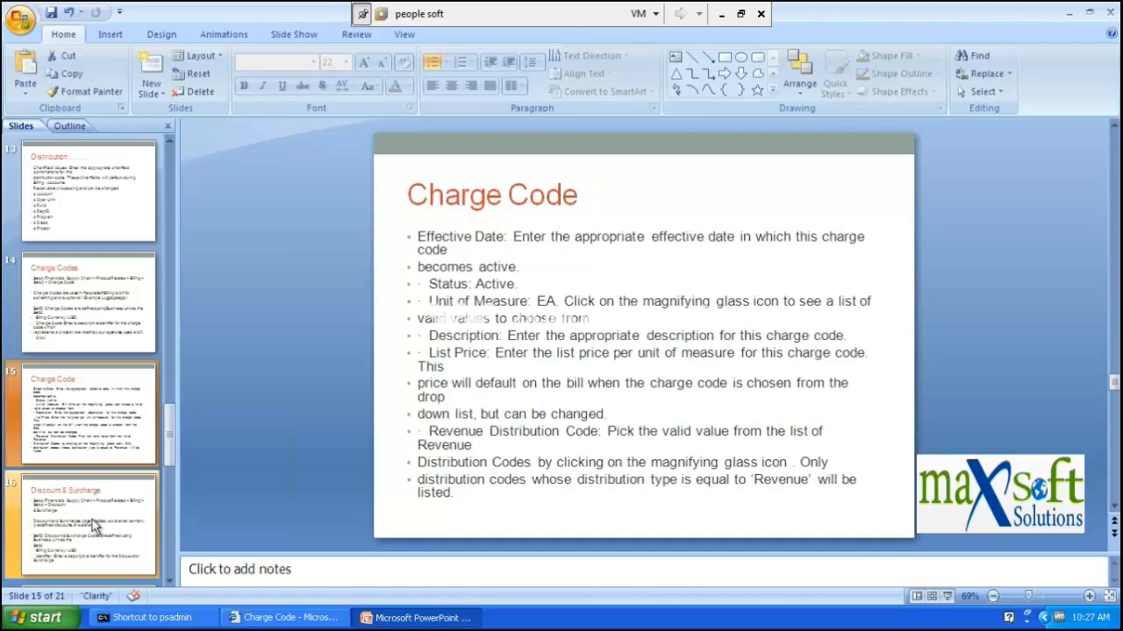
key(Down)
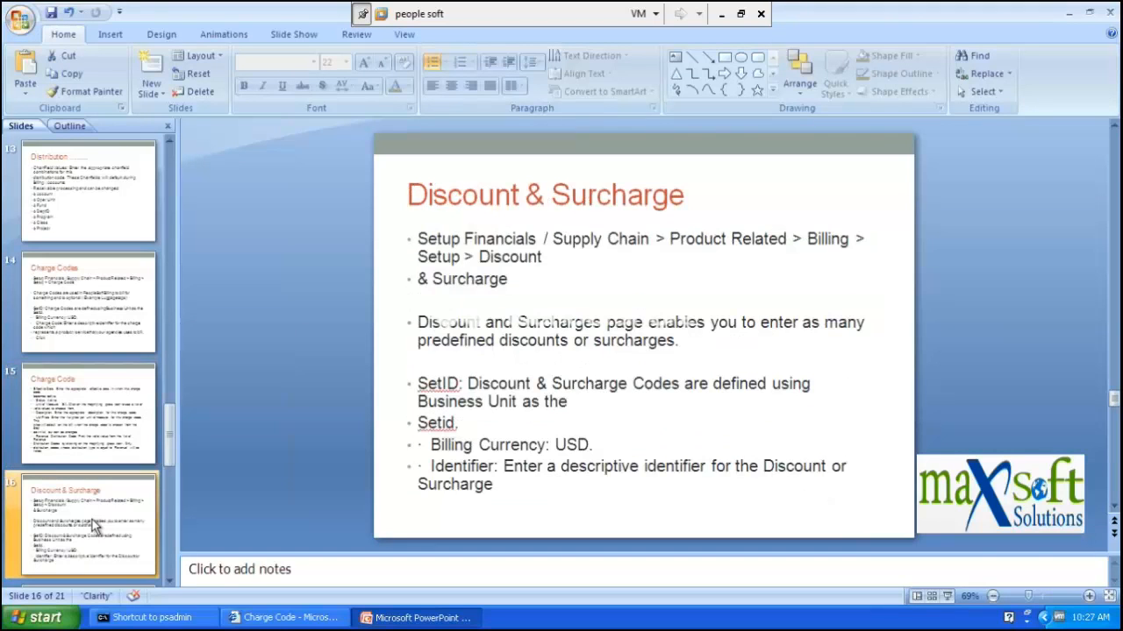
key(Down)
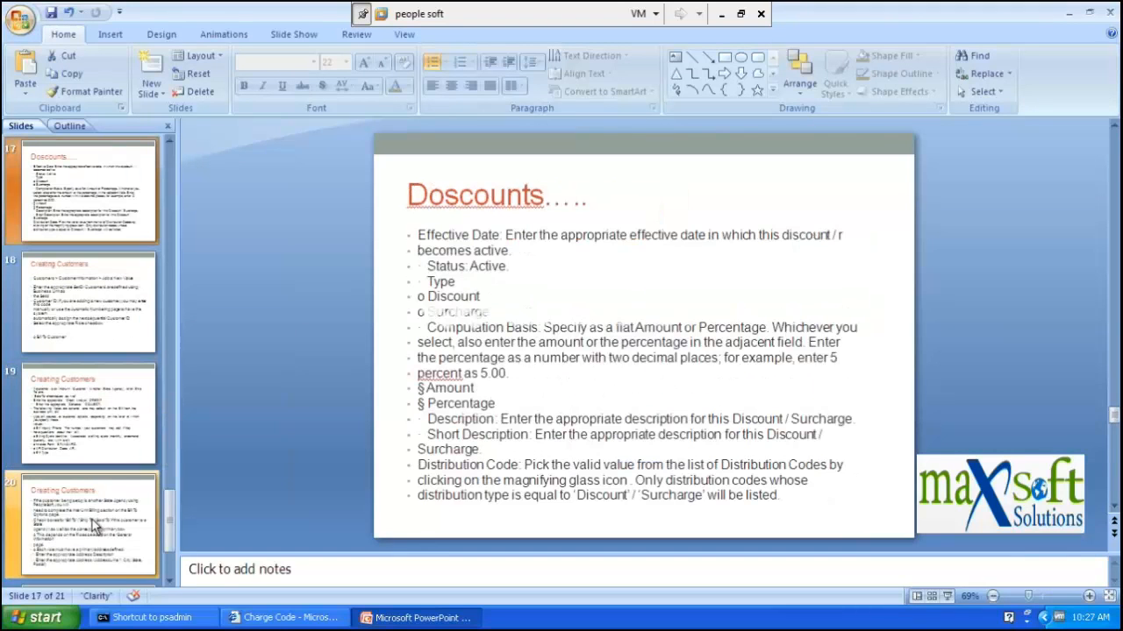
key(Up)
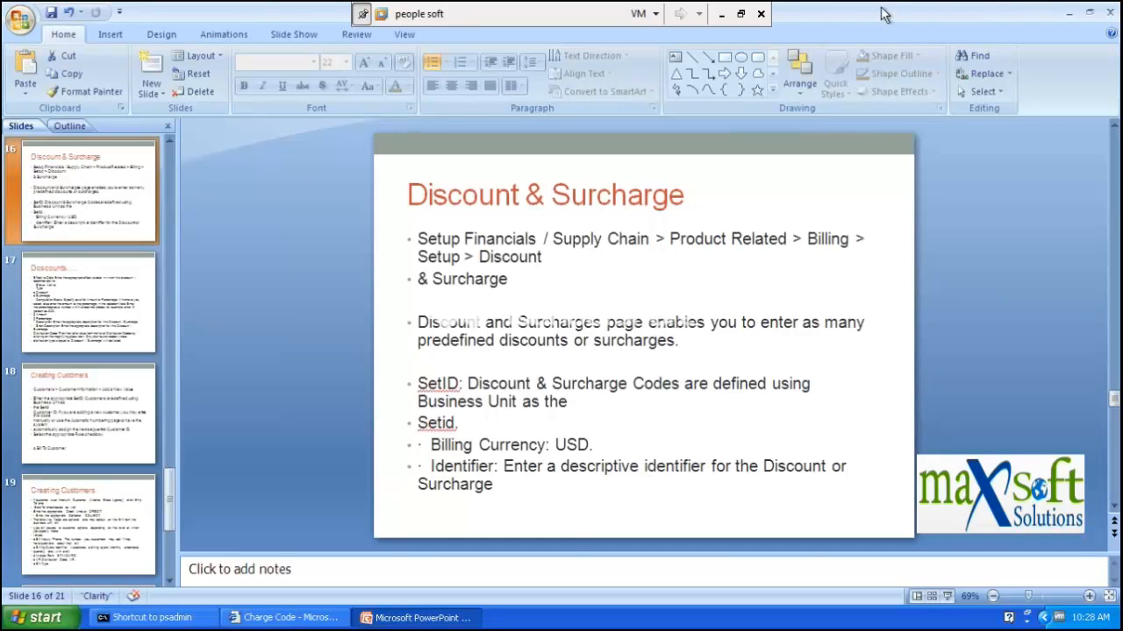
- Go to Setup > Discount & Surcharge in PeopleSoft, discarding the unsaved charge code
click(306, 620)
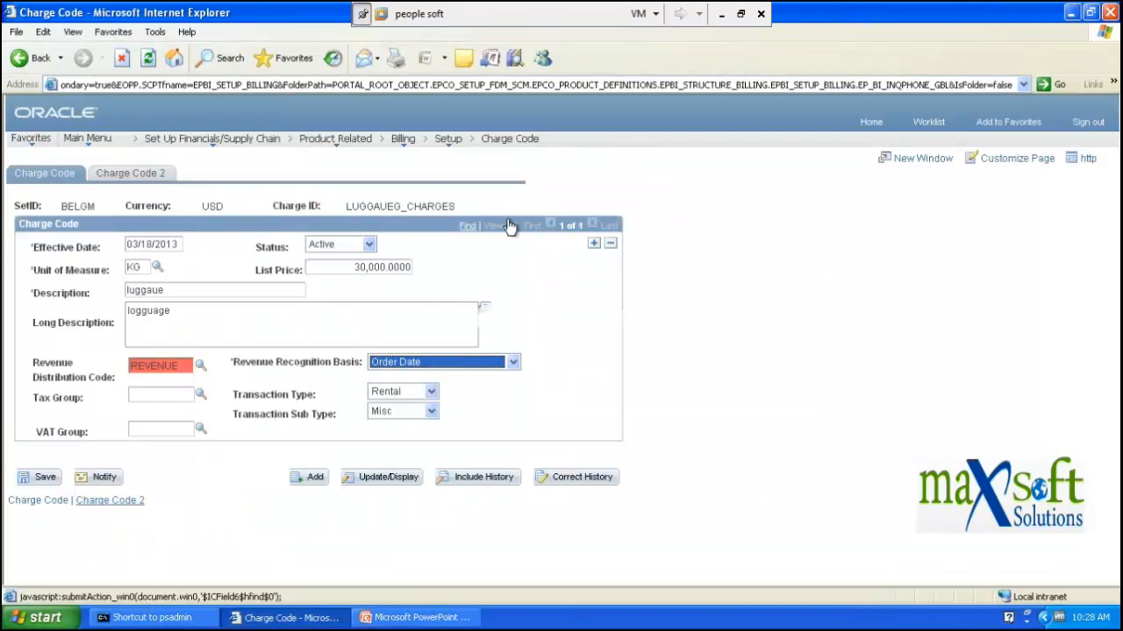
click(444, 139)
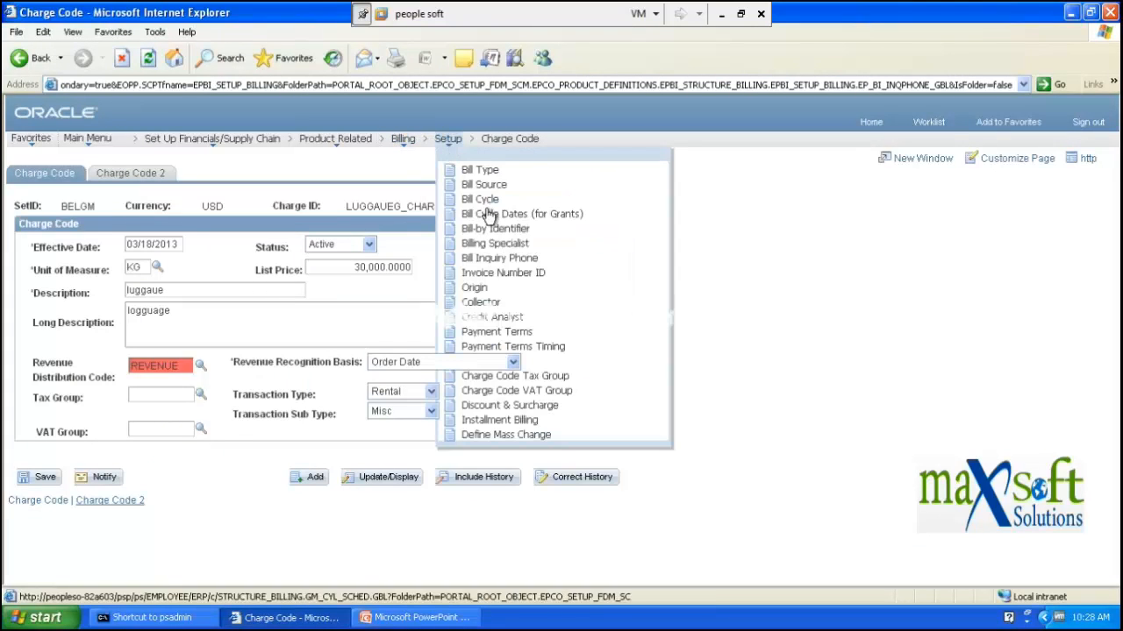
click(532, 415)
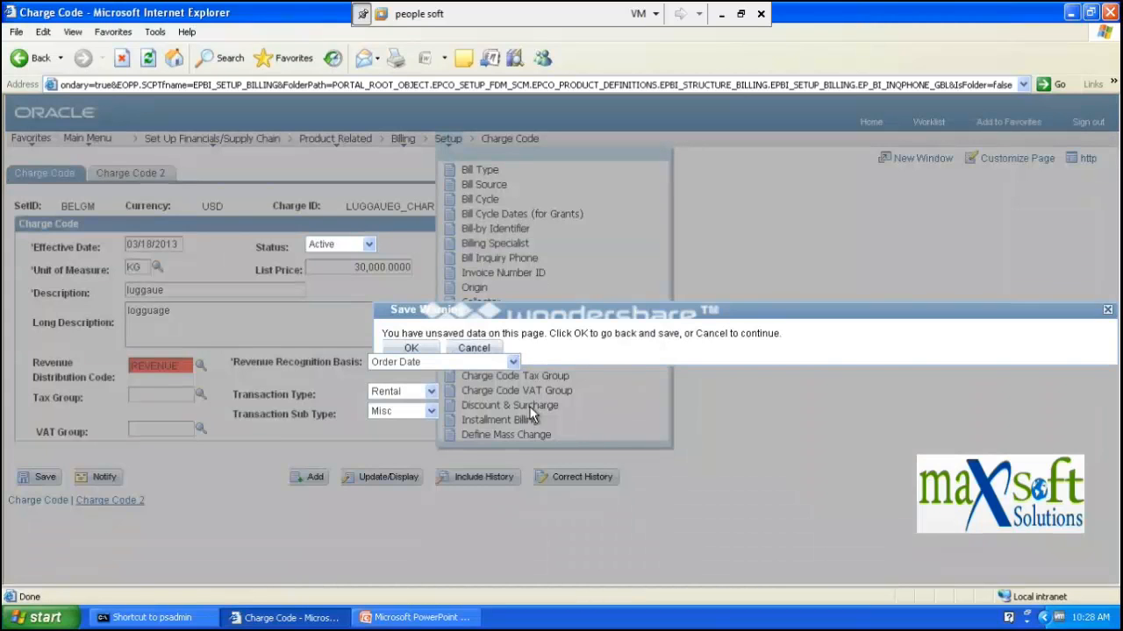
click(474, 348)
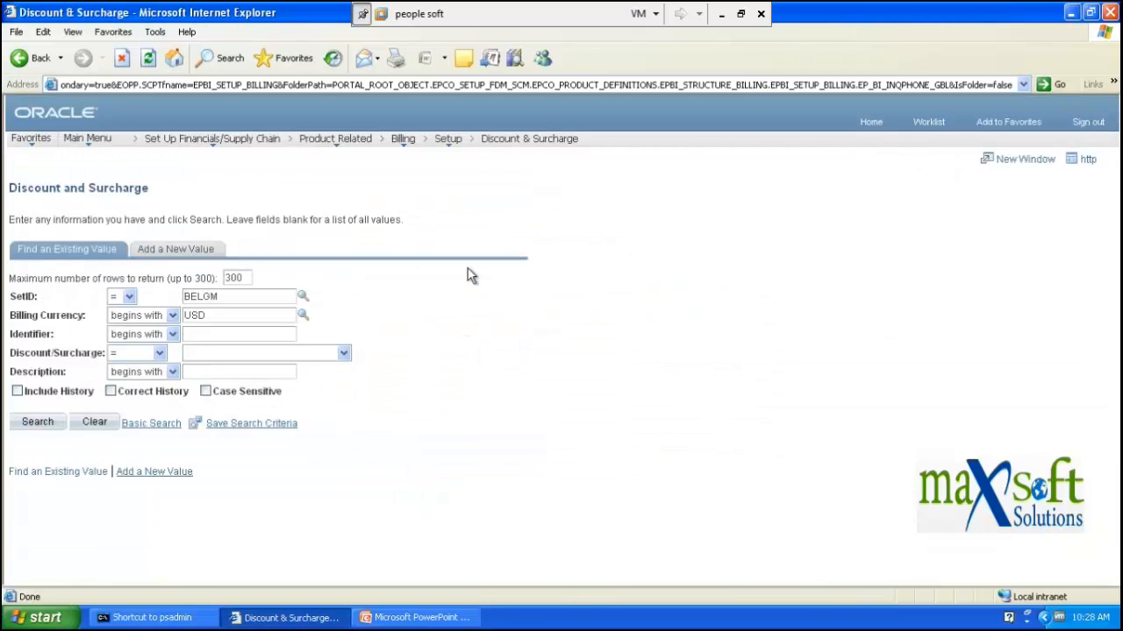
- Add a new Discount & Surcharge value with identifier 'cusotomer'
click(182, 253)
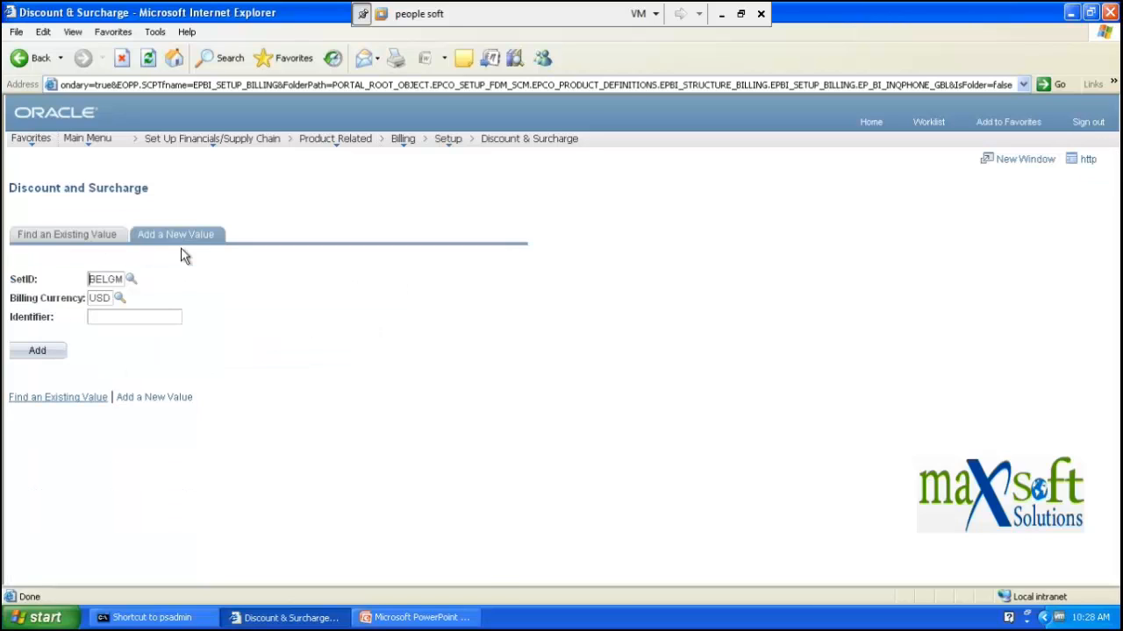
click(102, 315)
text(cusotomer)
click(42, 351)
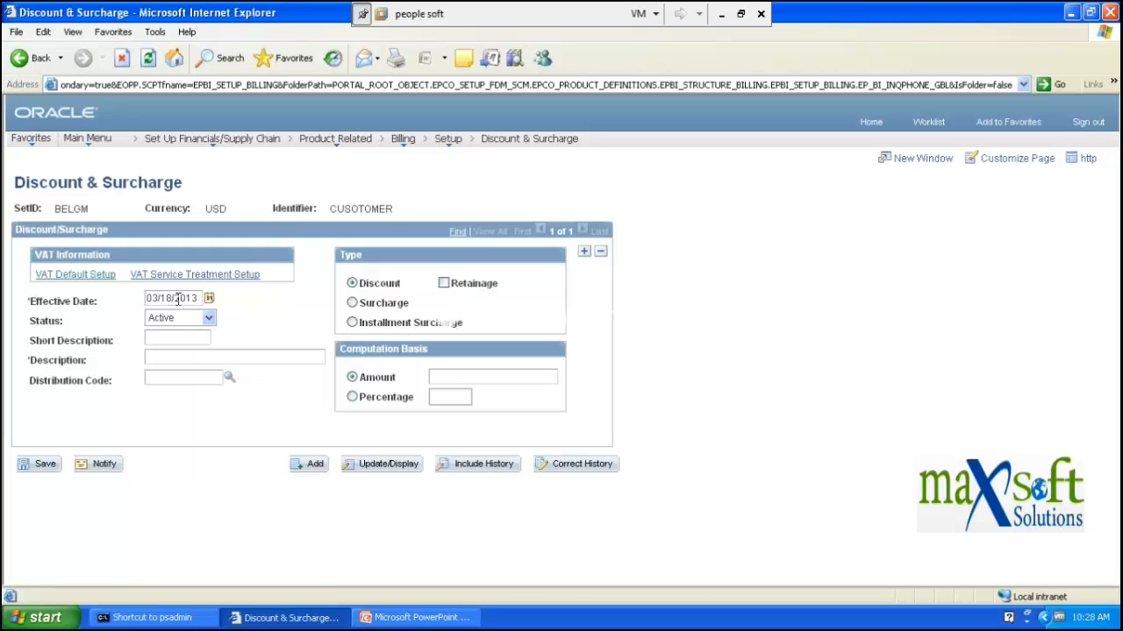
- Make CUSOTOMER a Surcharge computed by Percentage, then return to the PowerPoint slides
click(353, 303)
click(351, 398)
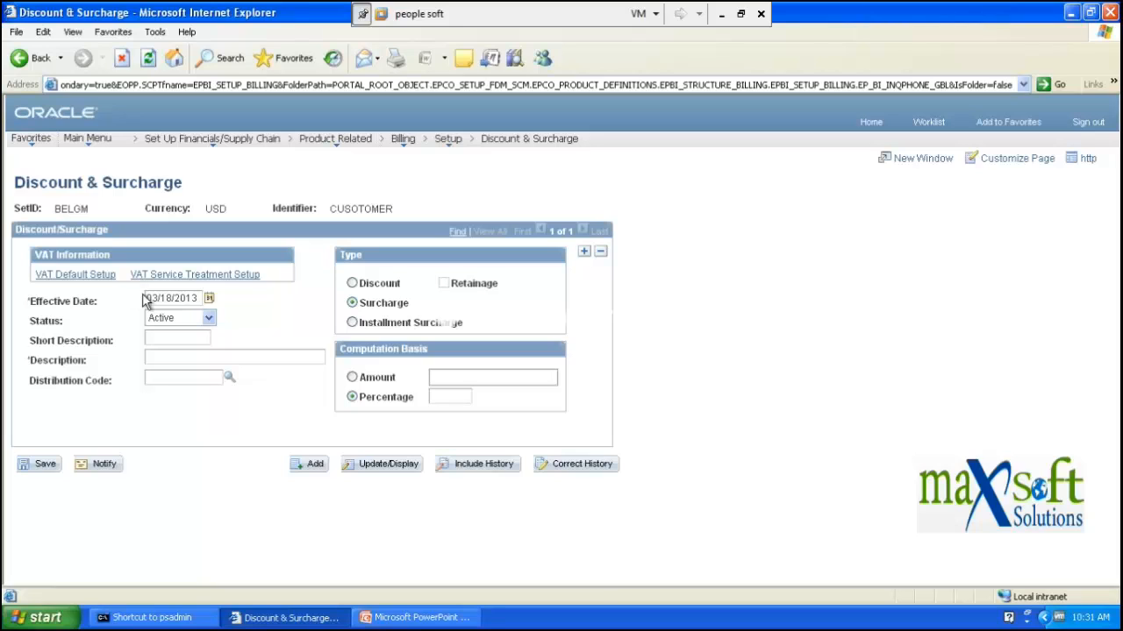
click(382, 618)
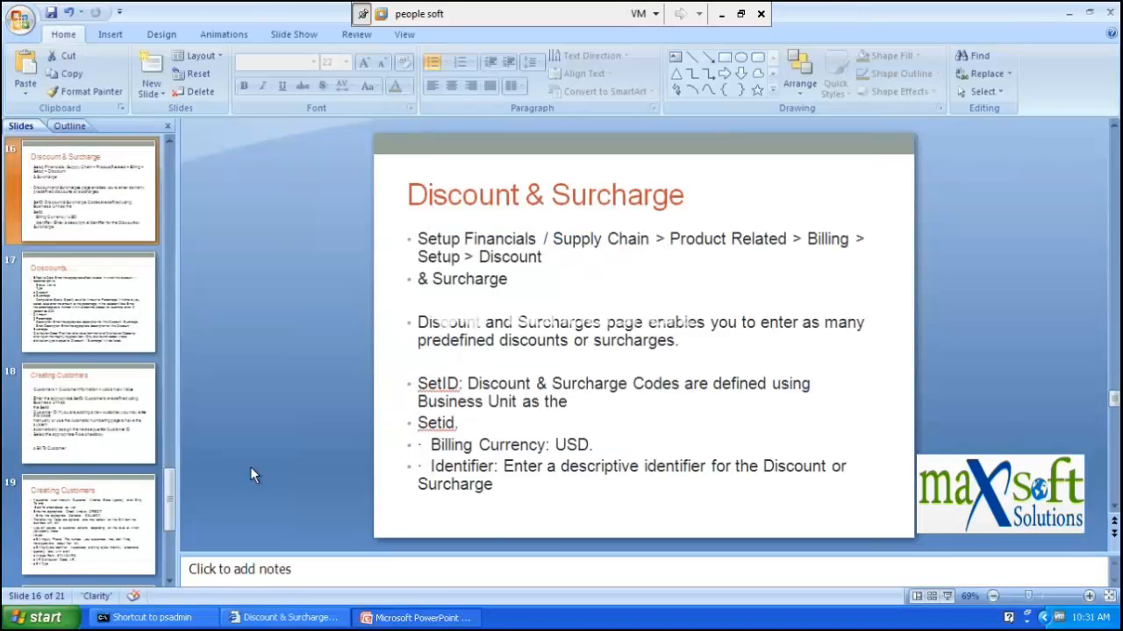
- Browse slides 18 to 20 and settle on slide 19, which covers the credit analyst, collector and billing options
click(100, 398)
click(105, 524)
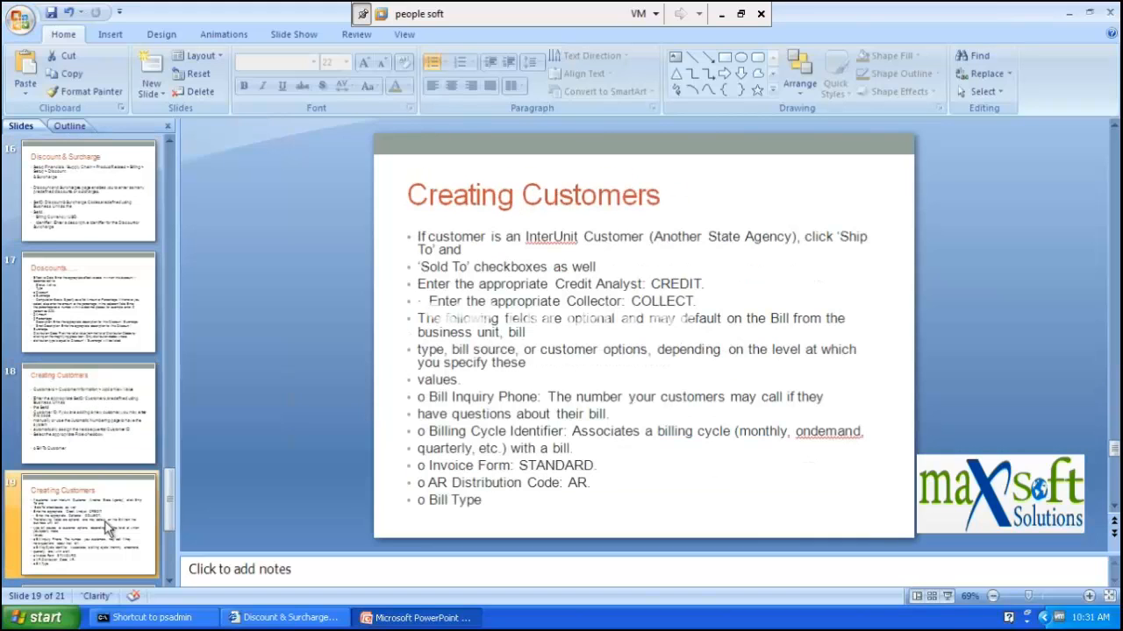
scroll(106, 525, down, 2)
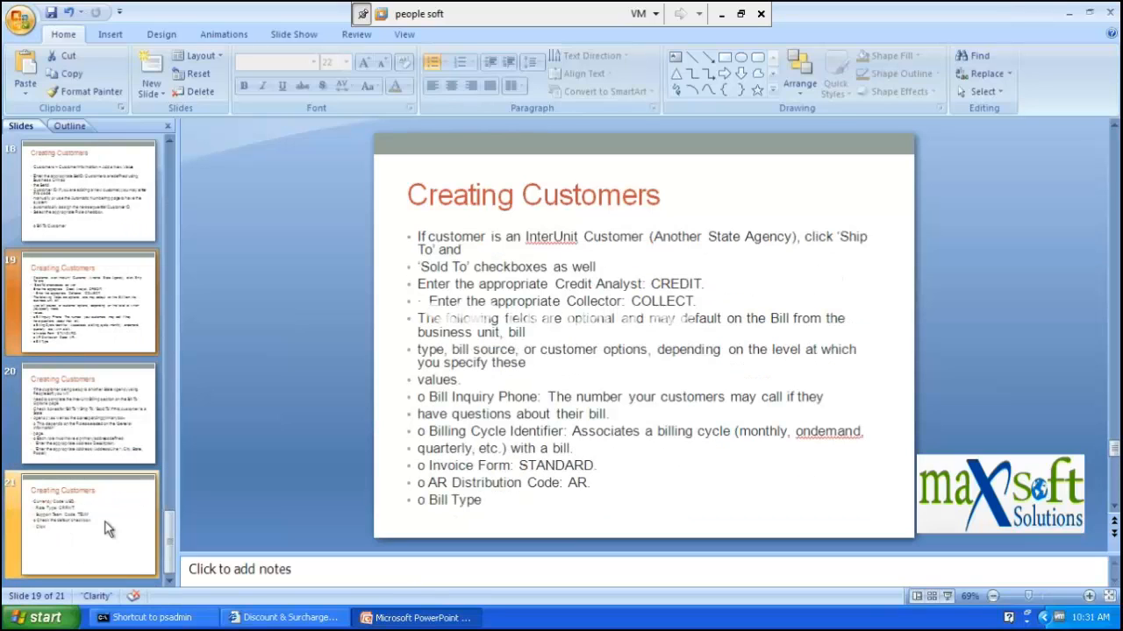
click(72, 389)
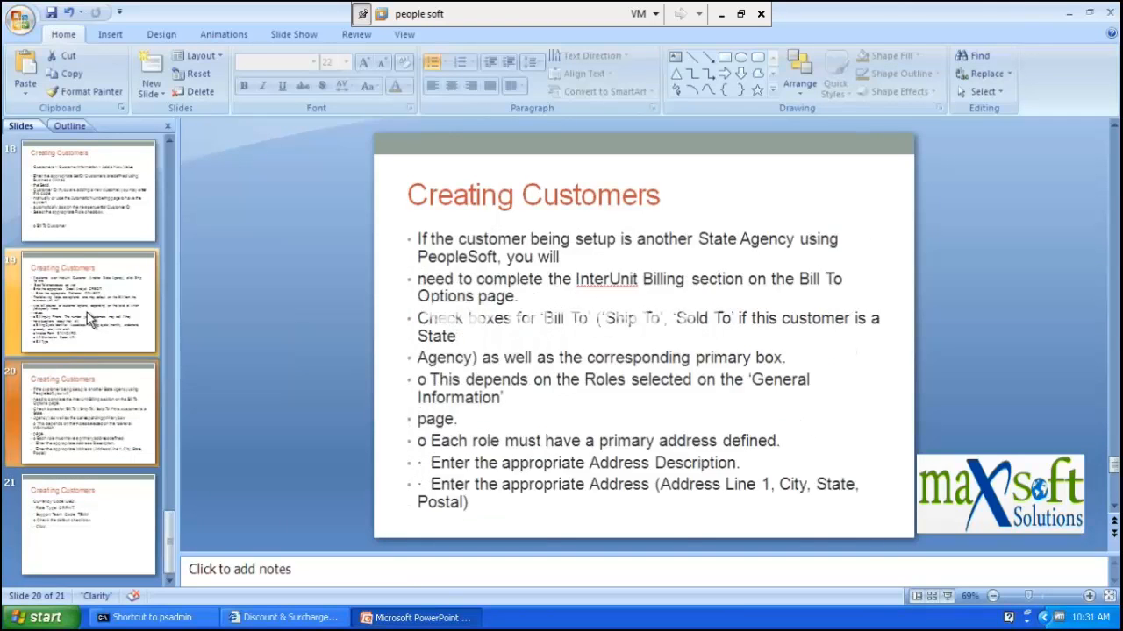
click(88, 316)
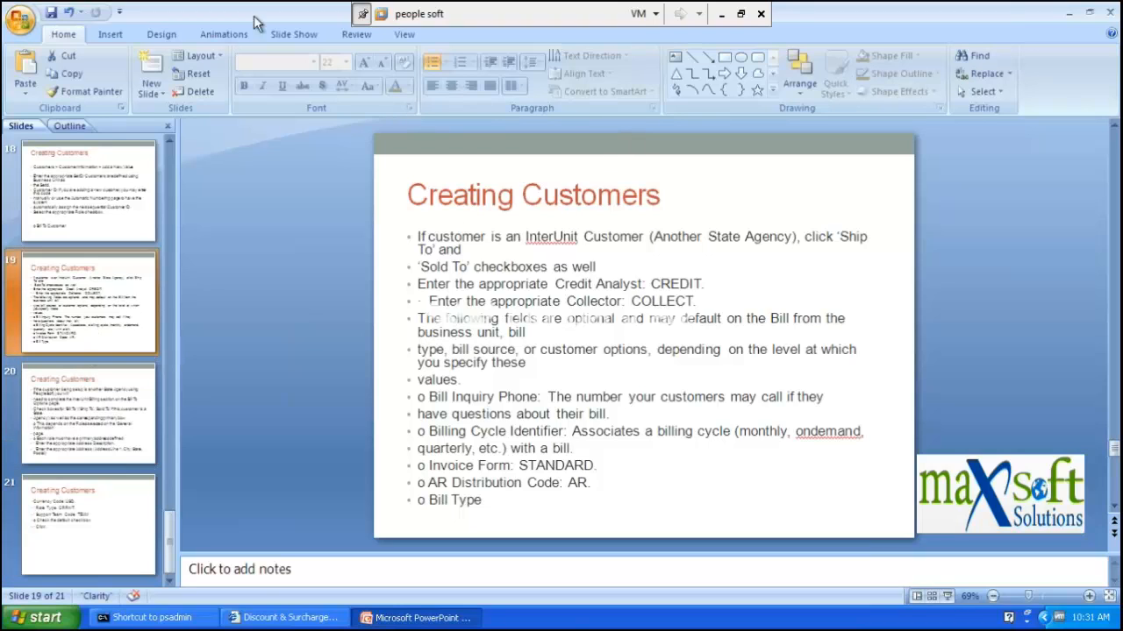
click(1068, 13)
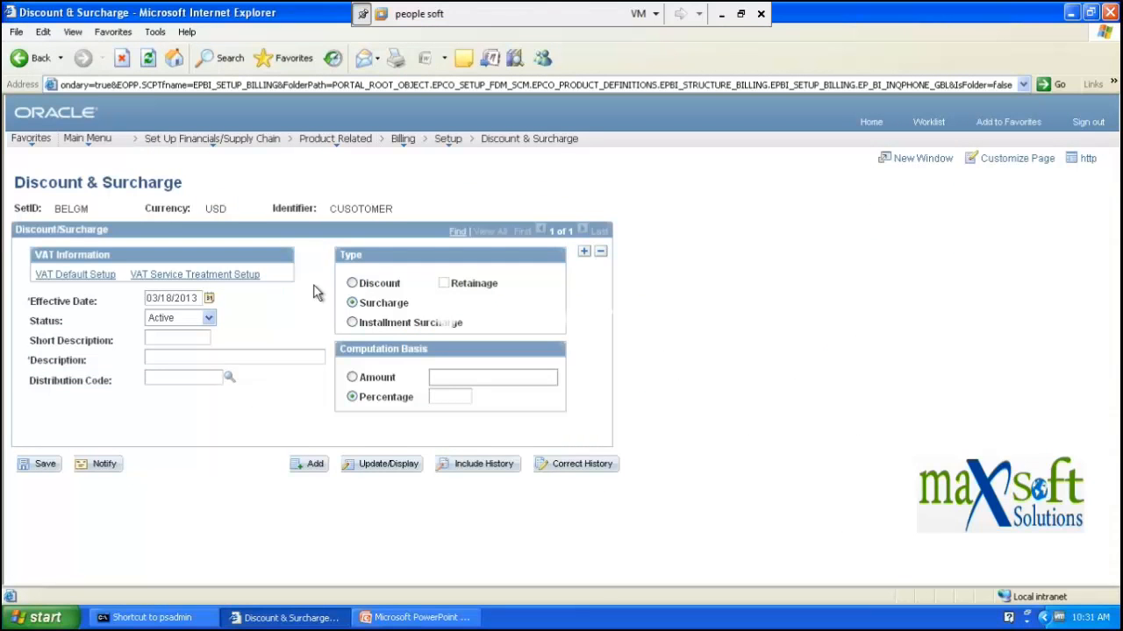
click(444, 141)
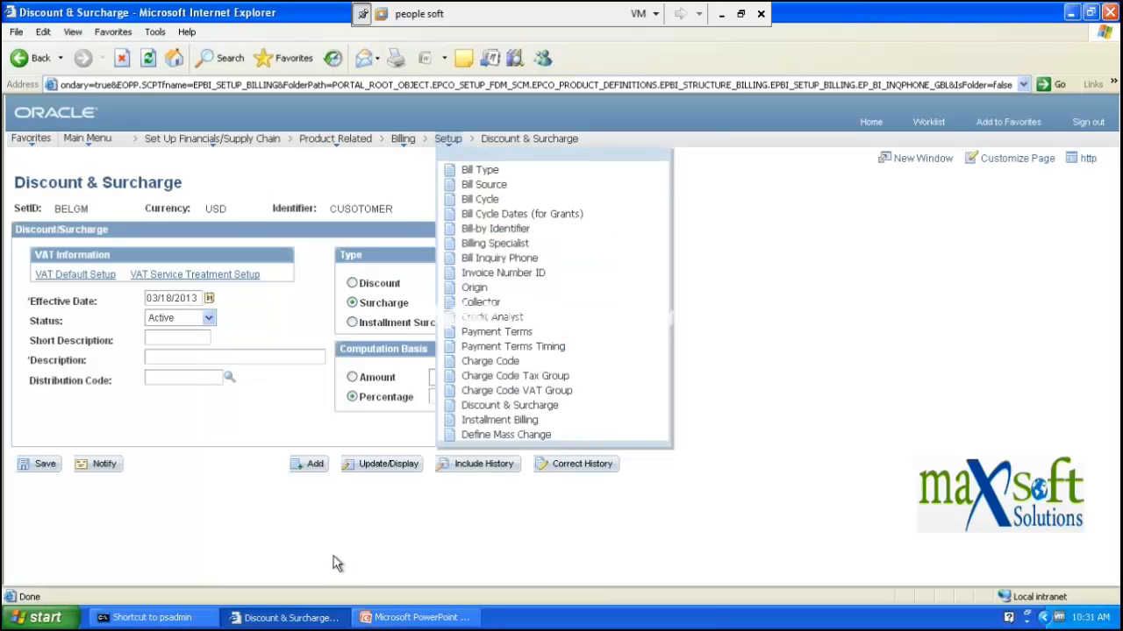
click(417, 617)
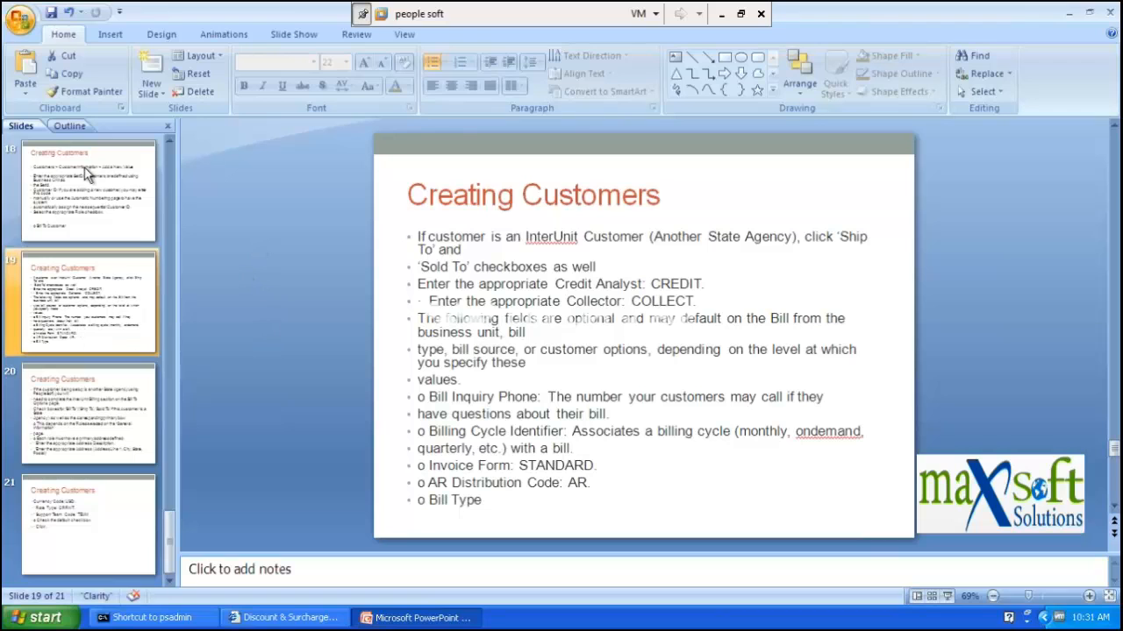
- Show slide 18 on adding a customer, then minimize PowerPoint to reveal the surcharge page
click(92, 193)
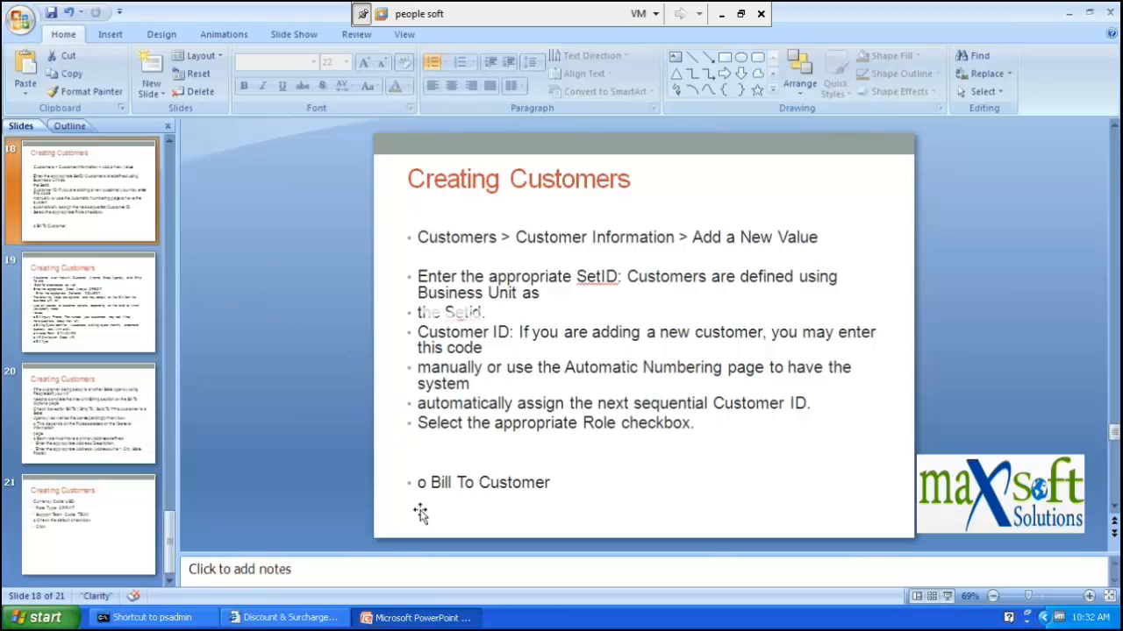
click(418, 618)
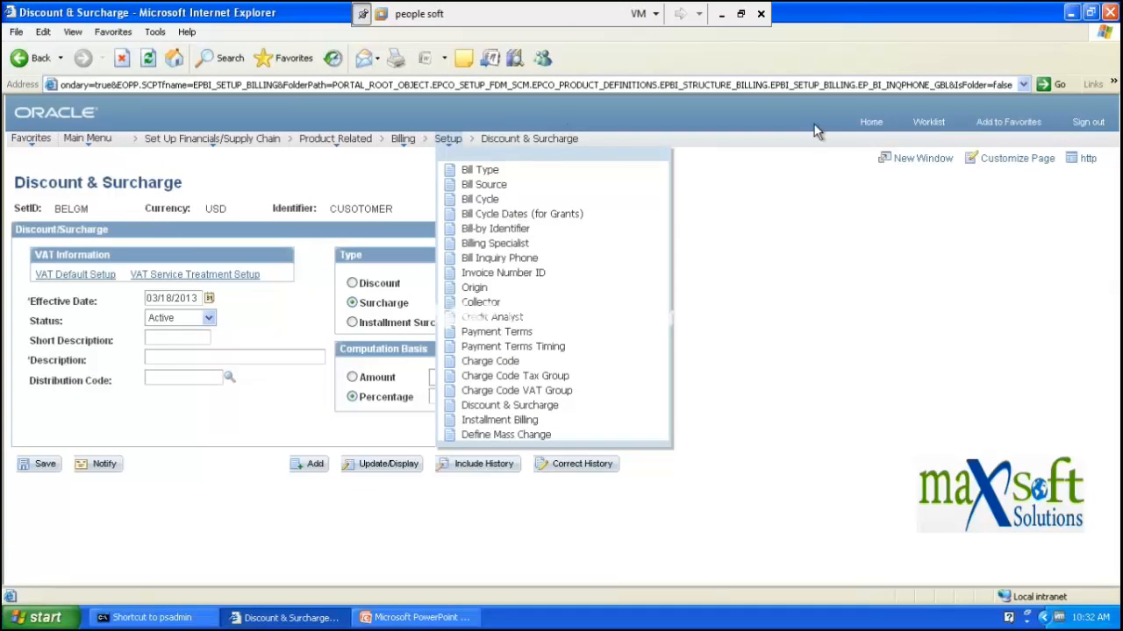
- Discard the unsaved surcharge, open Customers > Customer Information, then go back to PowerPoint
click(866, 127)
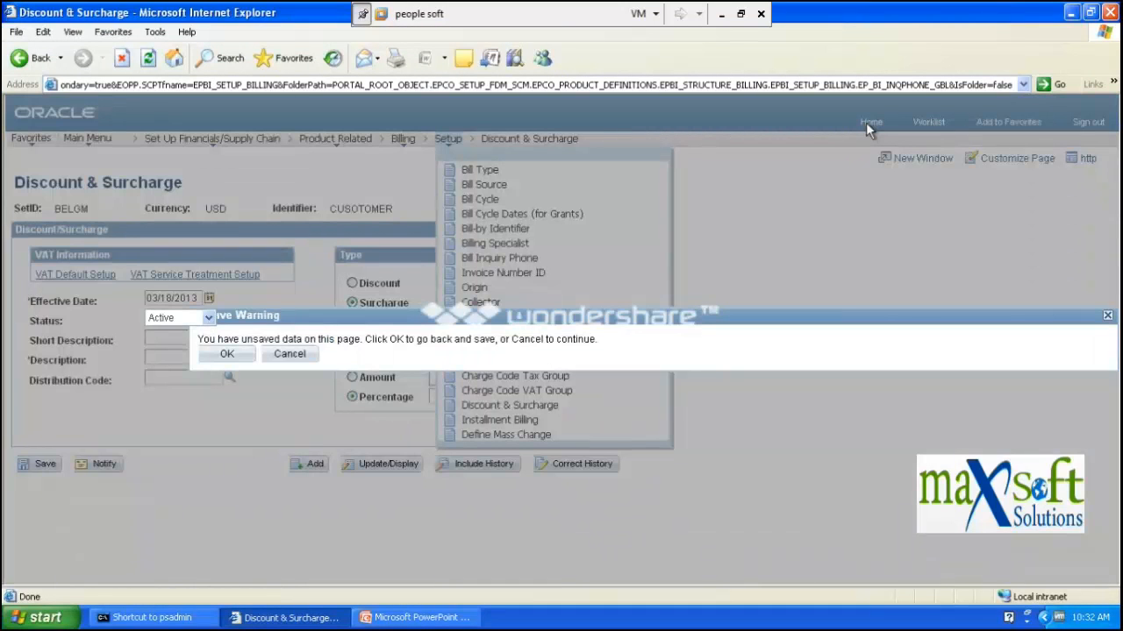
click(281, 357)
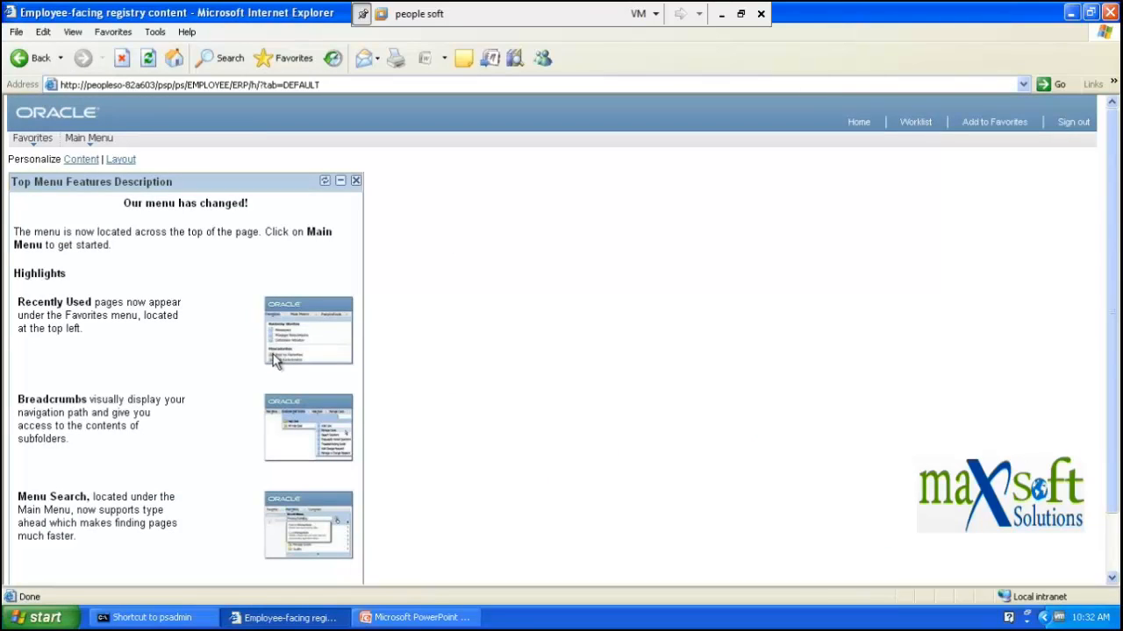
click(82, 140)
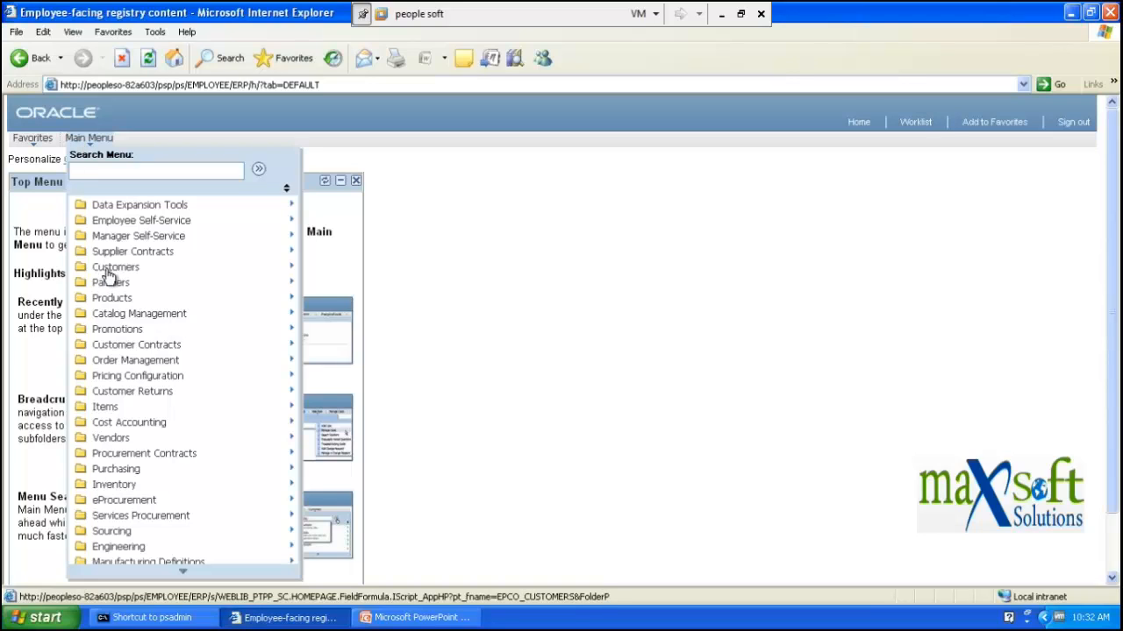
mouse_move(108, 277)
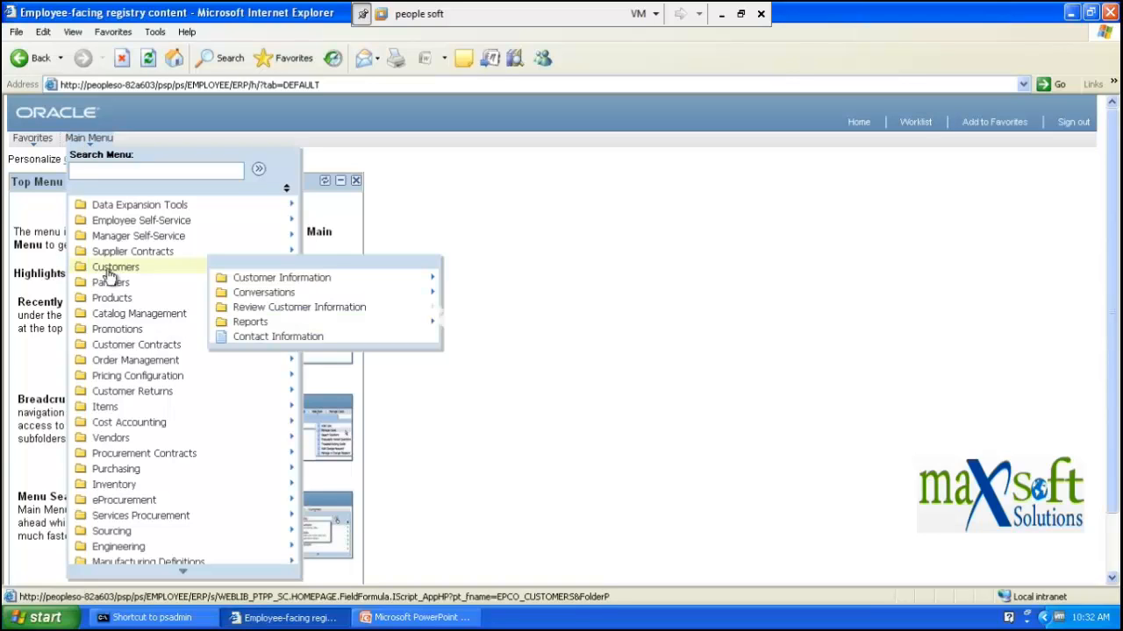
click(260, 286)
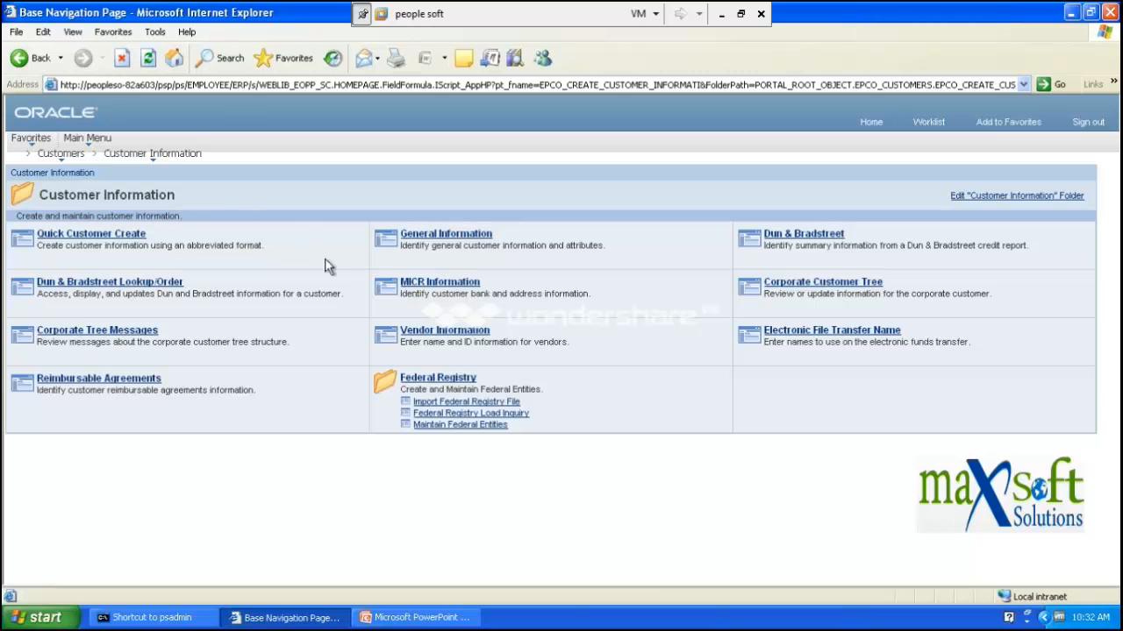
click(418, 618)
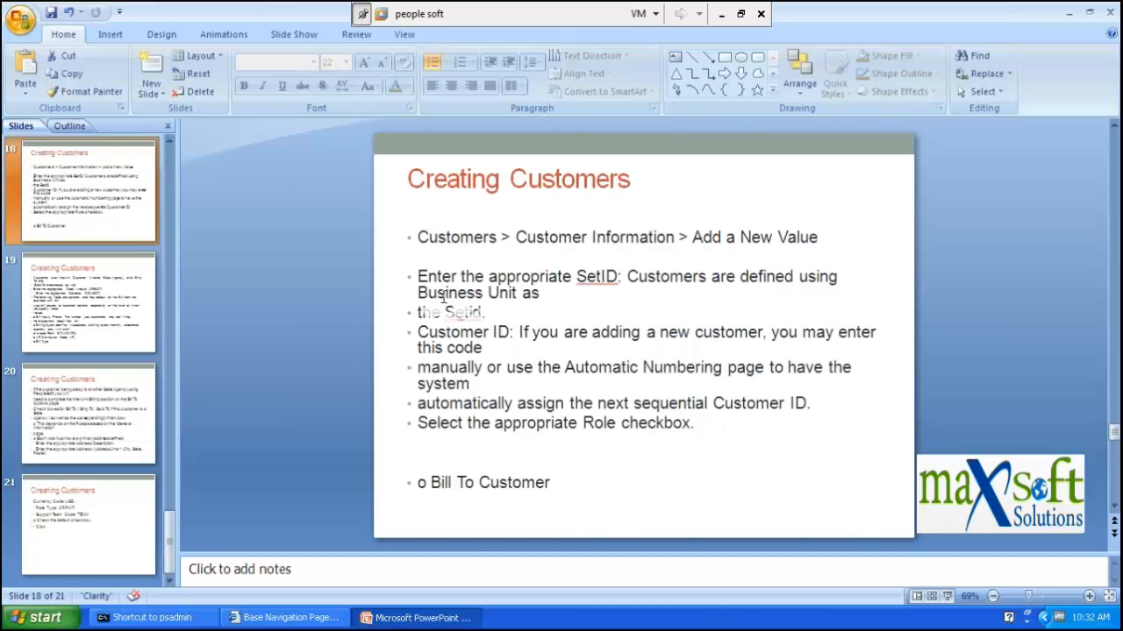
- Switch from PowerPoint back to the PeopleSoft Customer Information page
key(alt)
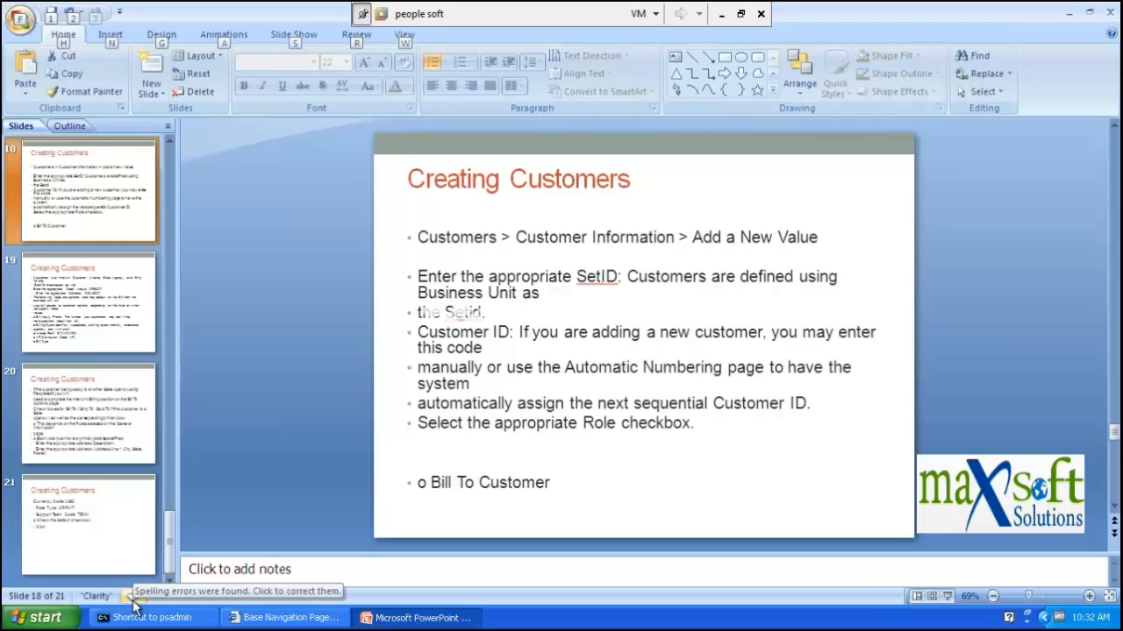
click(282, 617)
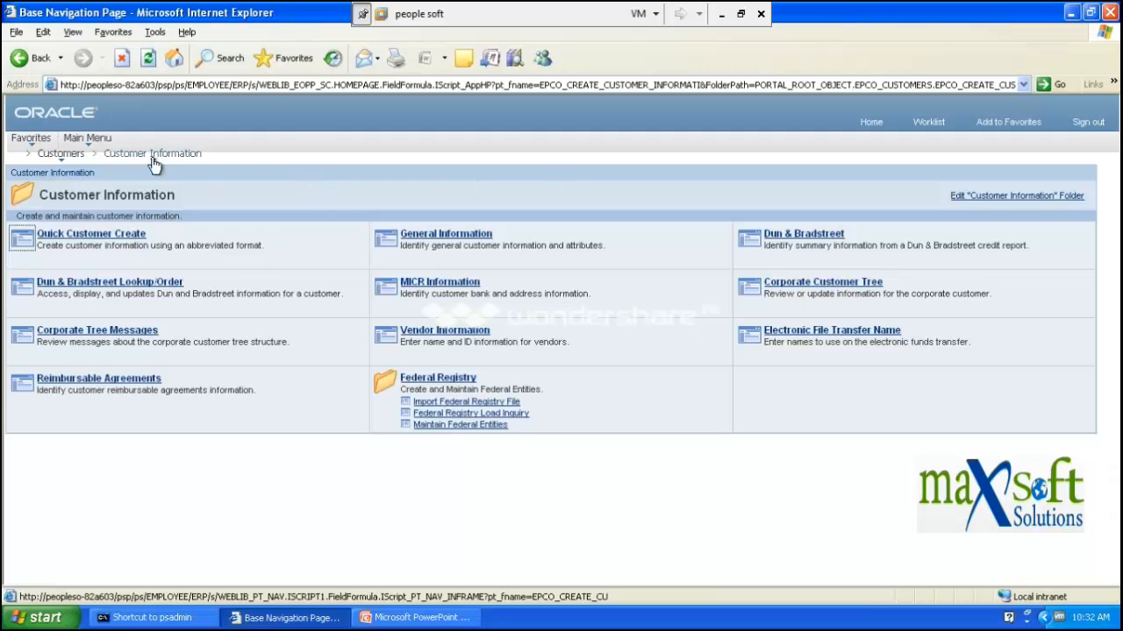
- Use the Customers breadcrumb menu to open the Contact Information search page
mouse_move(153, 153)
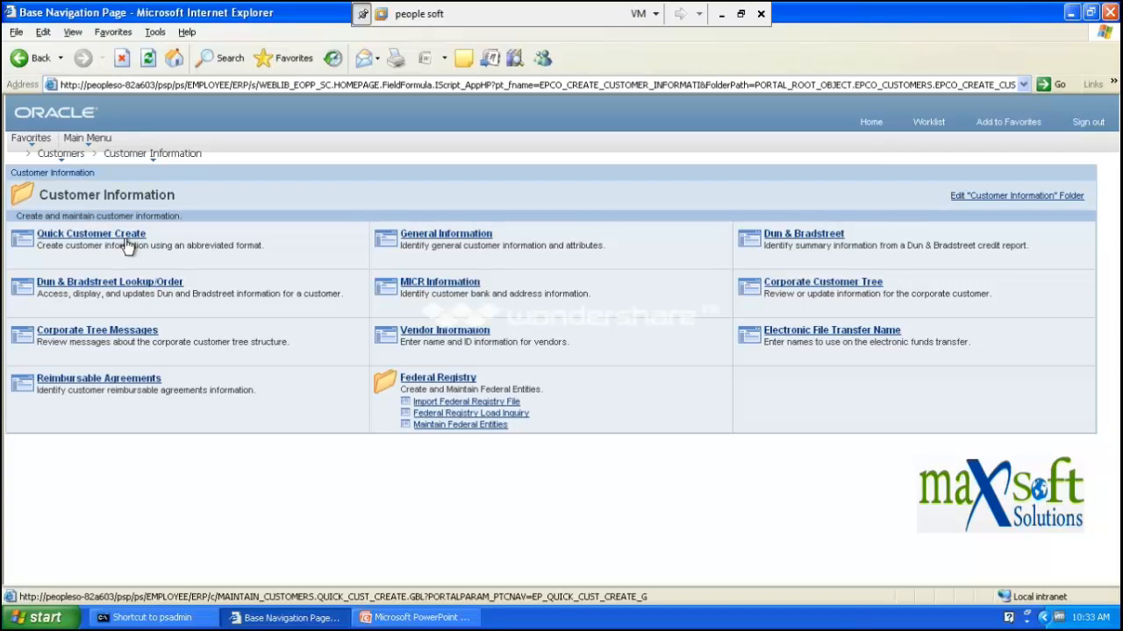
click(127, 158)
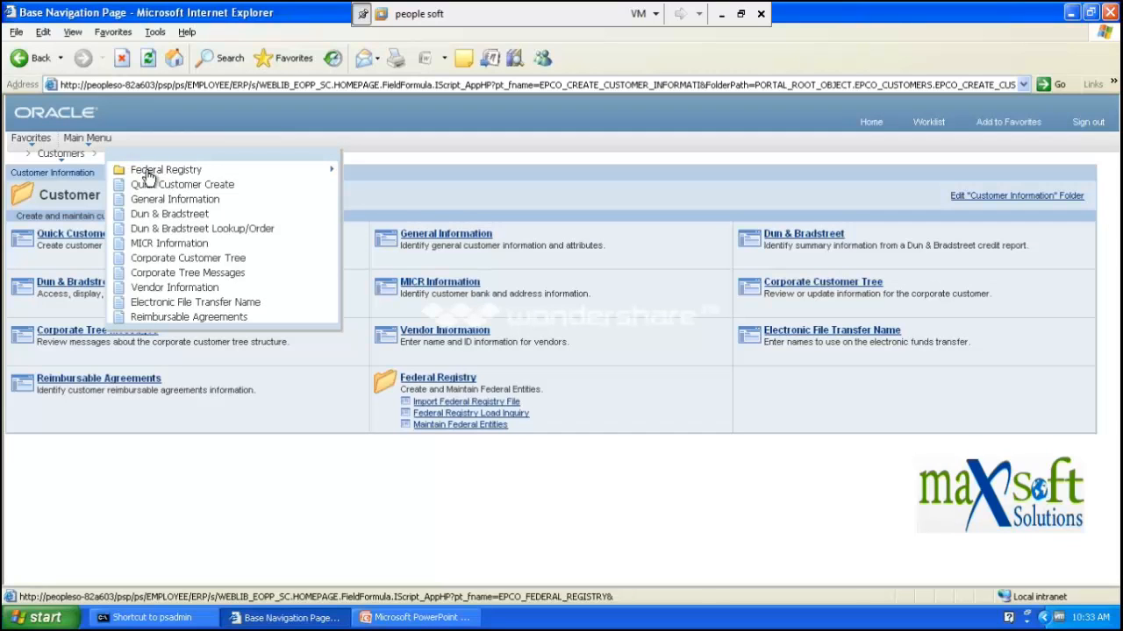
click(61, 154)
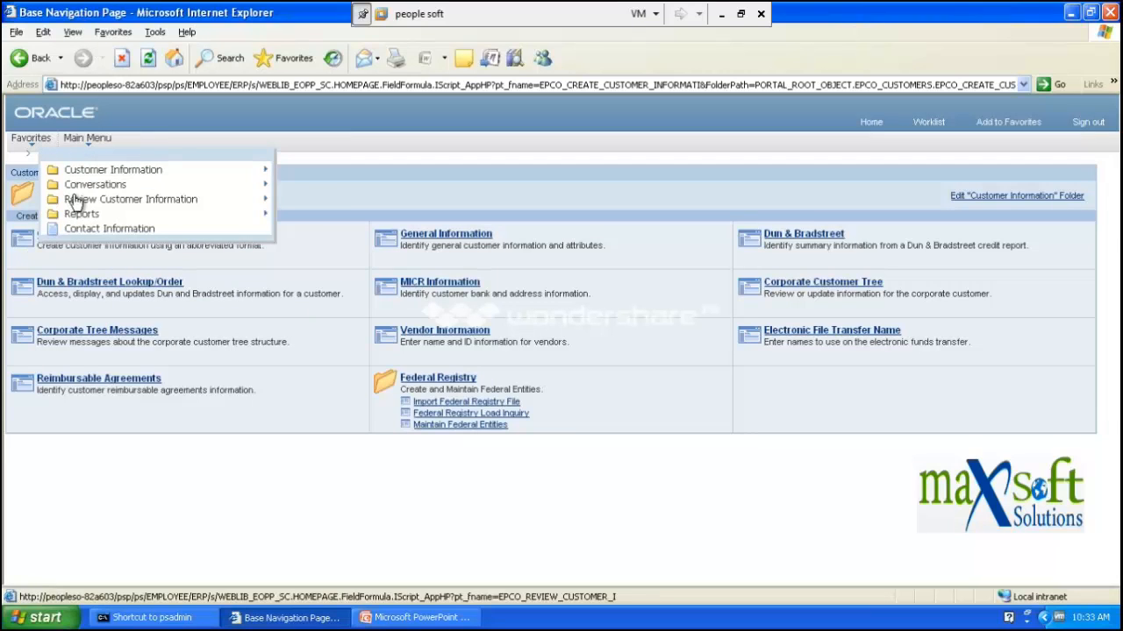
click(132, 228)
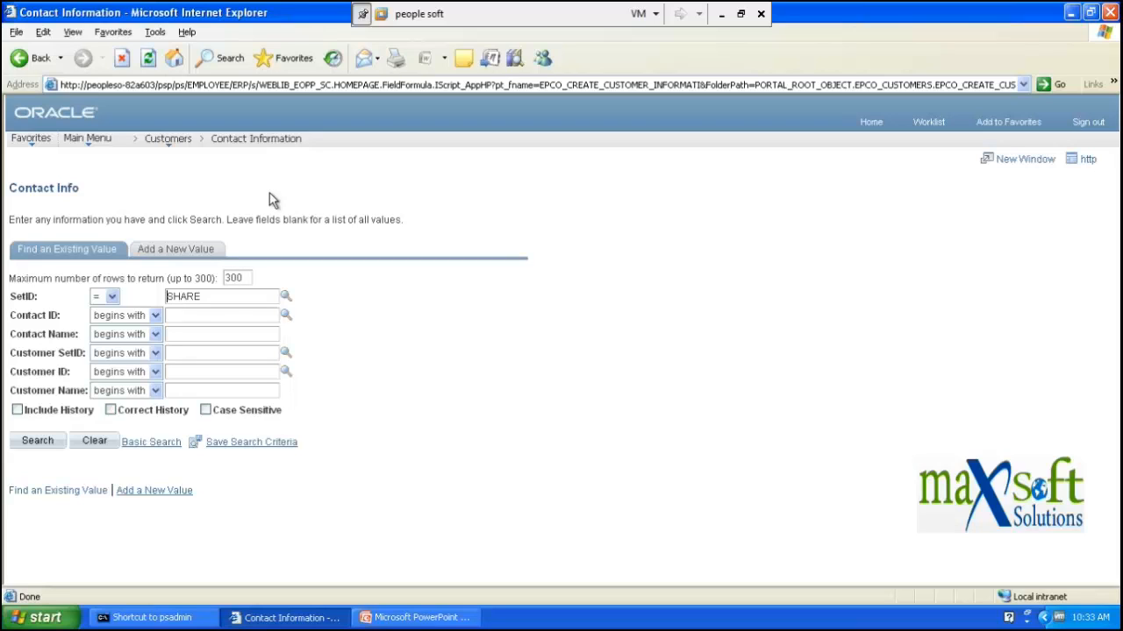
- On Add a New Value, pick SetID AUS10 from the lookup and keep Contact ID NEXT
click(170, 145)
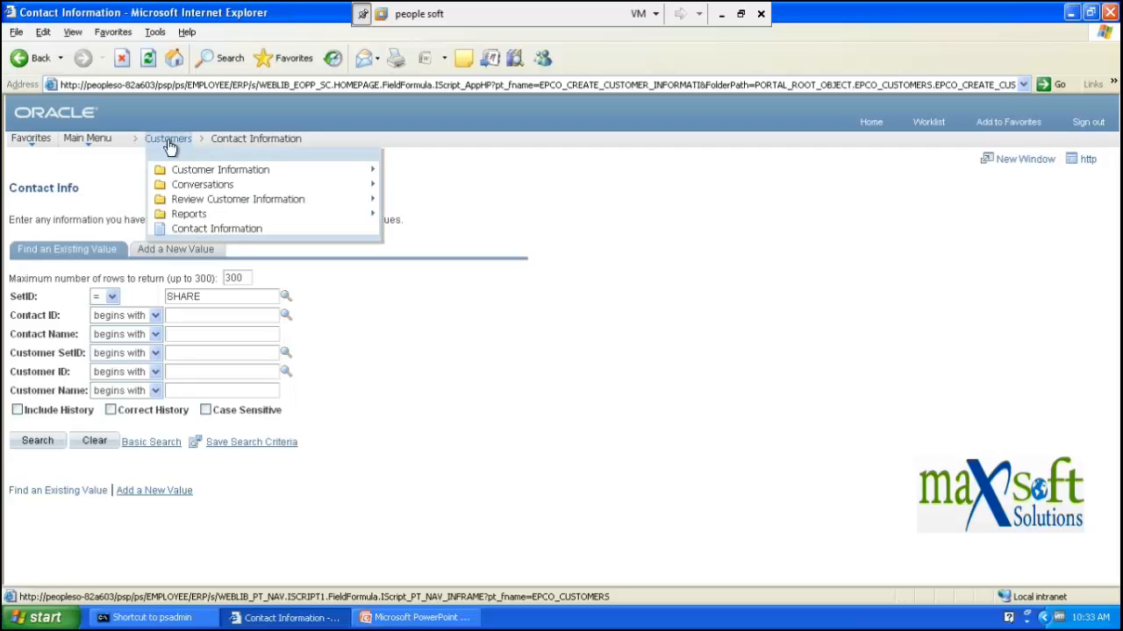
click(168, 252)
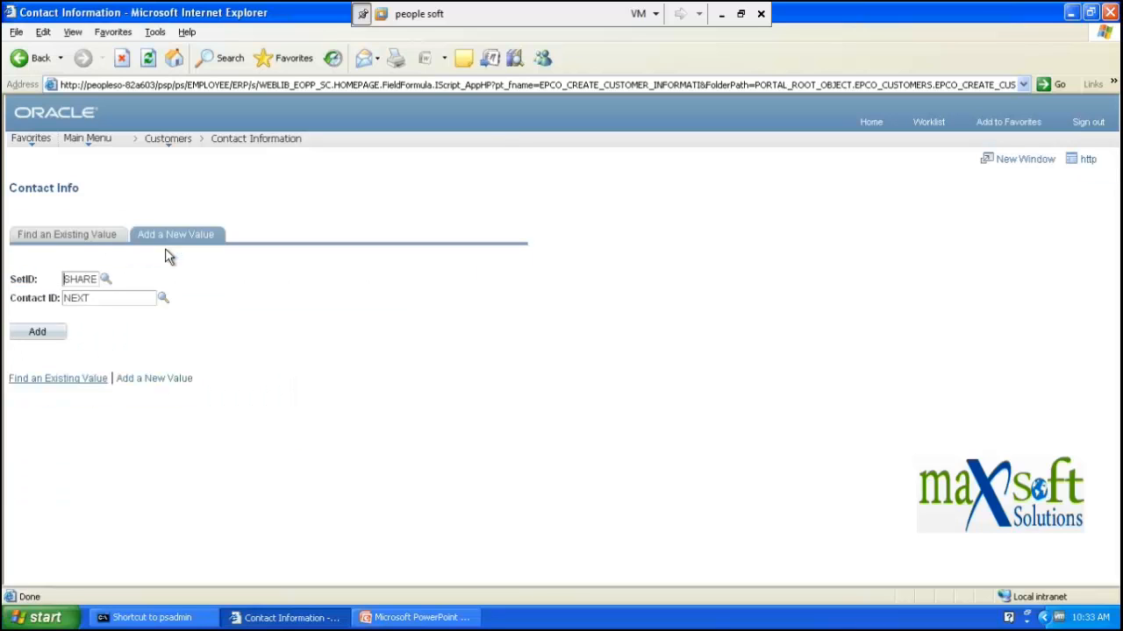
click(104, 278)
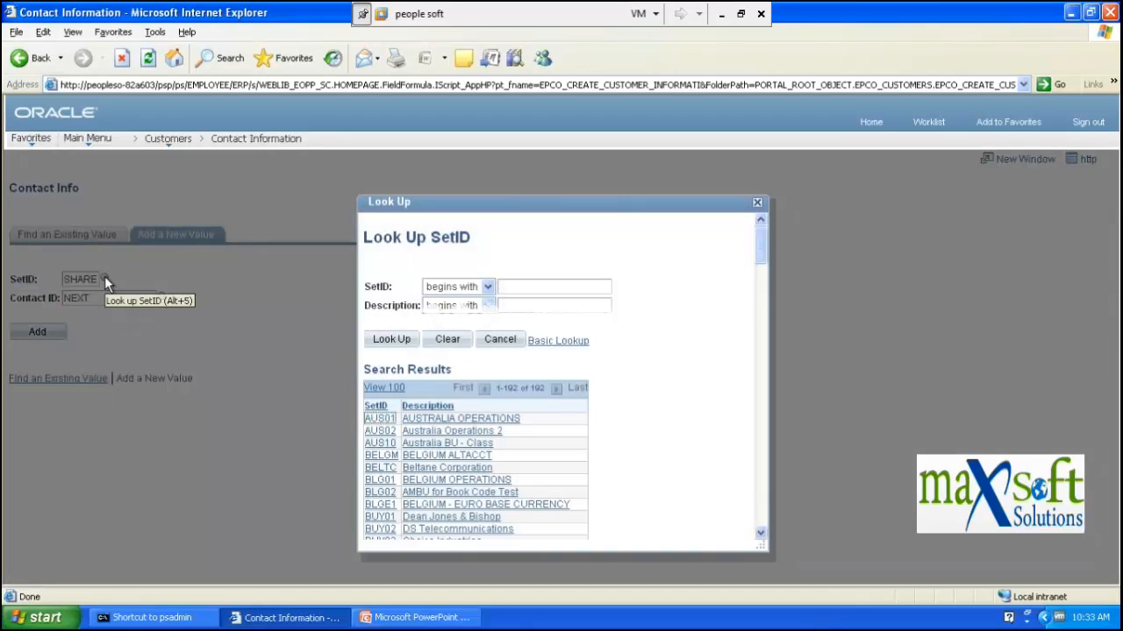
click(383, 444)
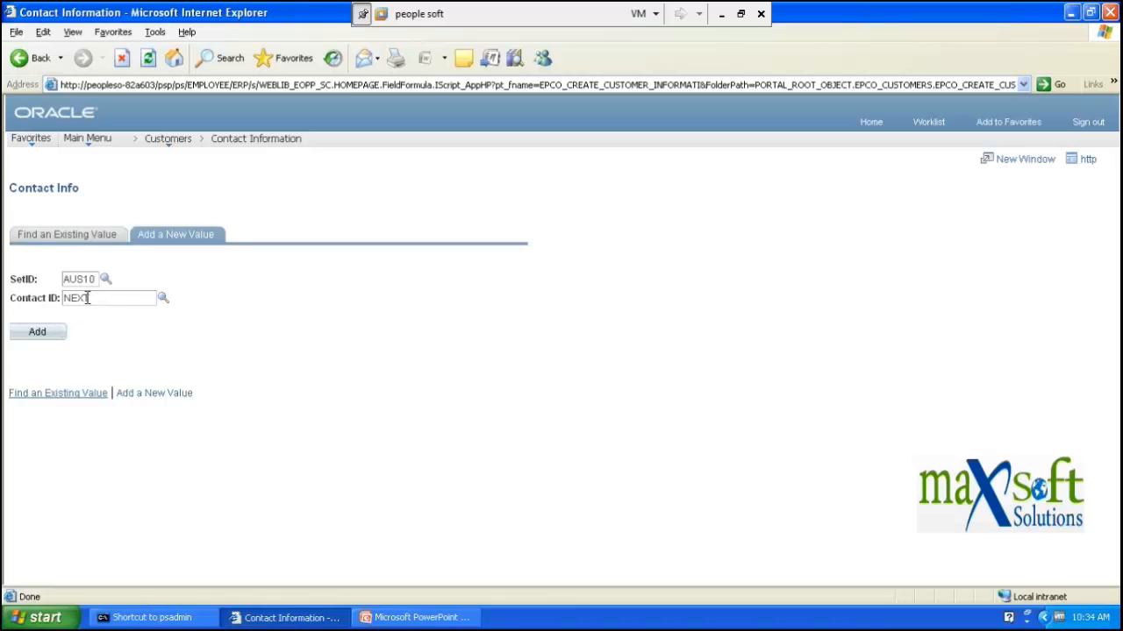
- Add contact NEXT under SetID AUS10, then dismiss the About Internet Explorer box that keeps appearing
click(52, 337)
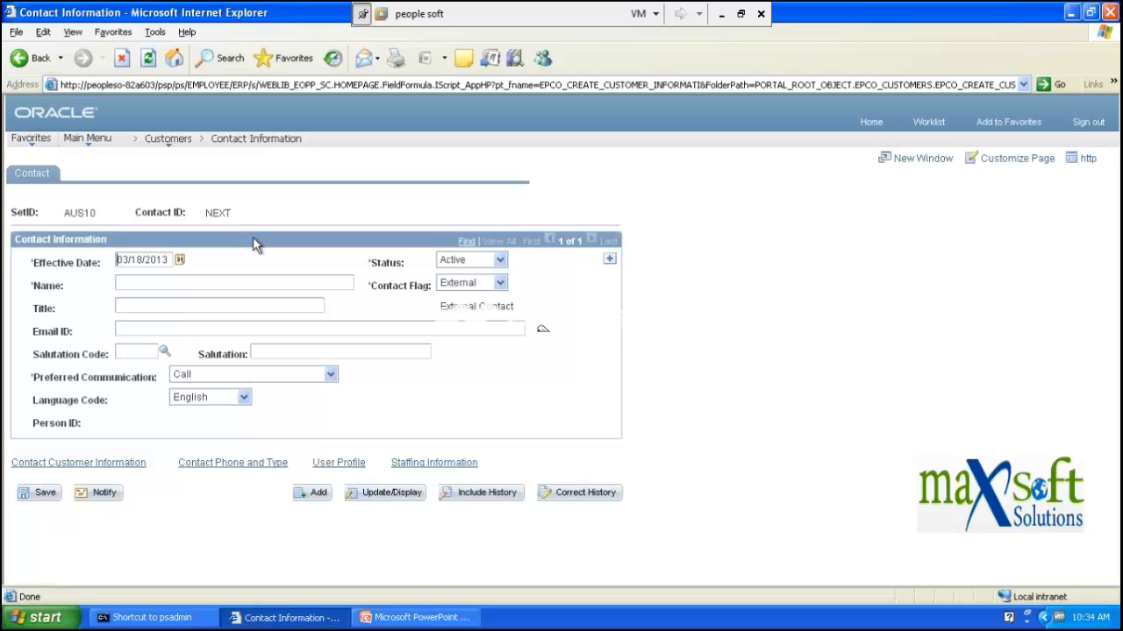
click(146, 286)
key(alt+h)
key(a)
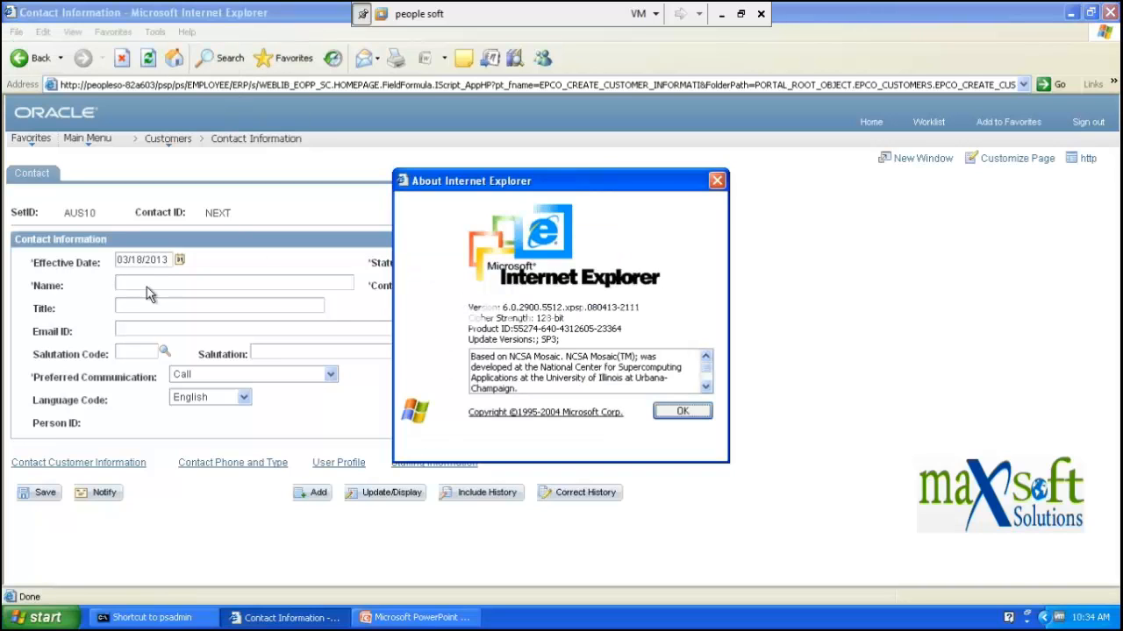
click(717, 182)
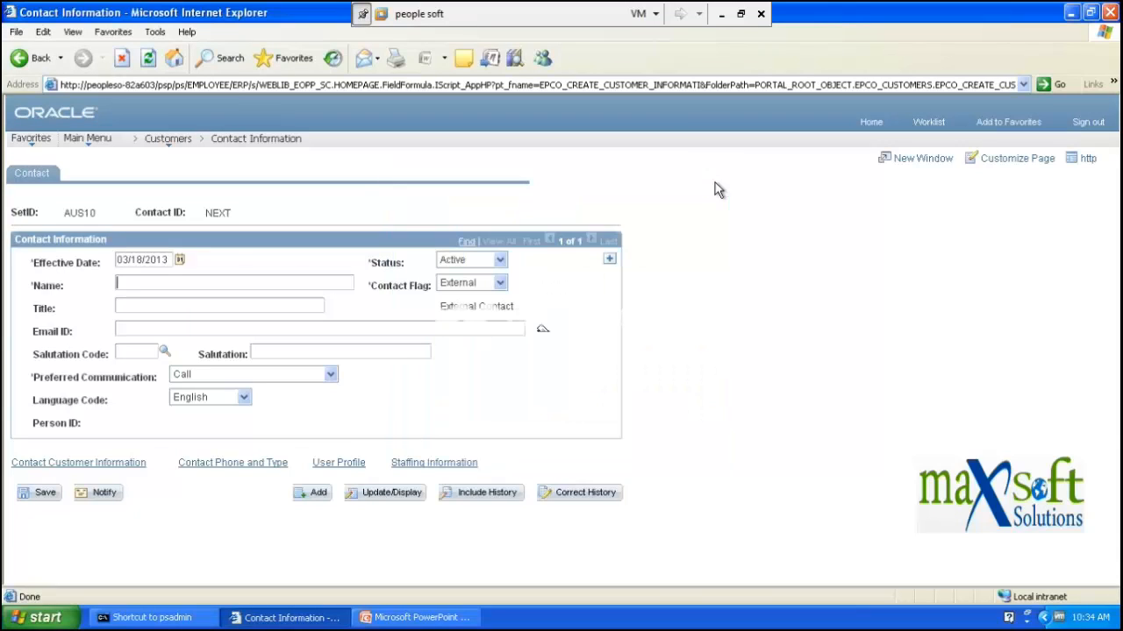
click(135, 282)
key(alt+h)
key(a)
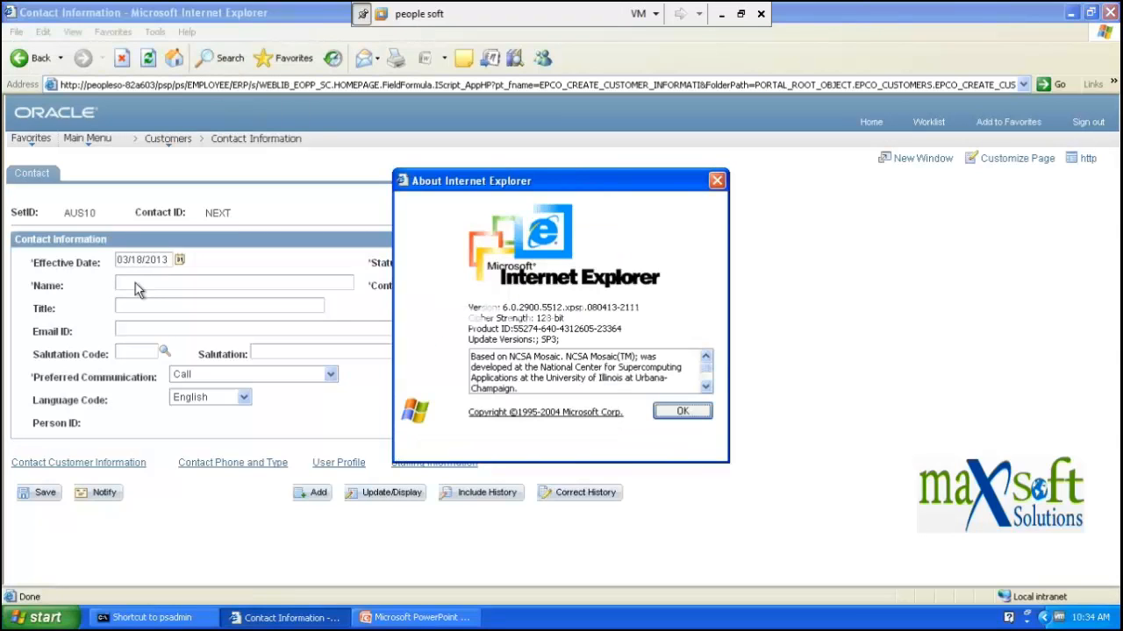
click(716, 182)
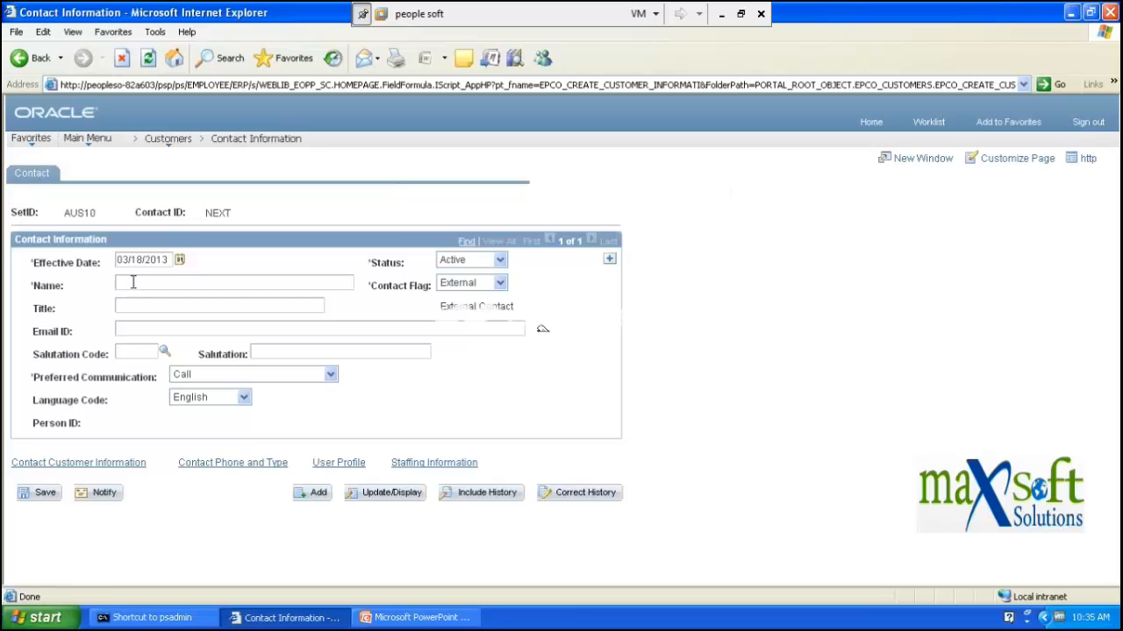
- Close the stray Favorites and File menus and return to the Name field
key(alt+d)
key(alt+a)
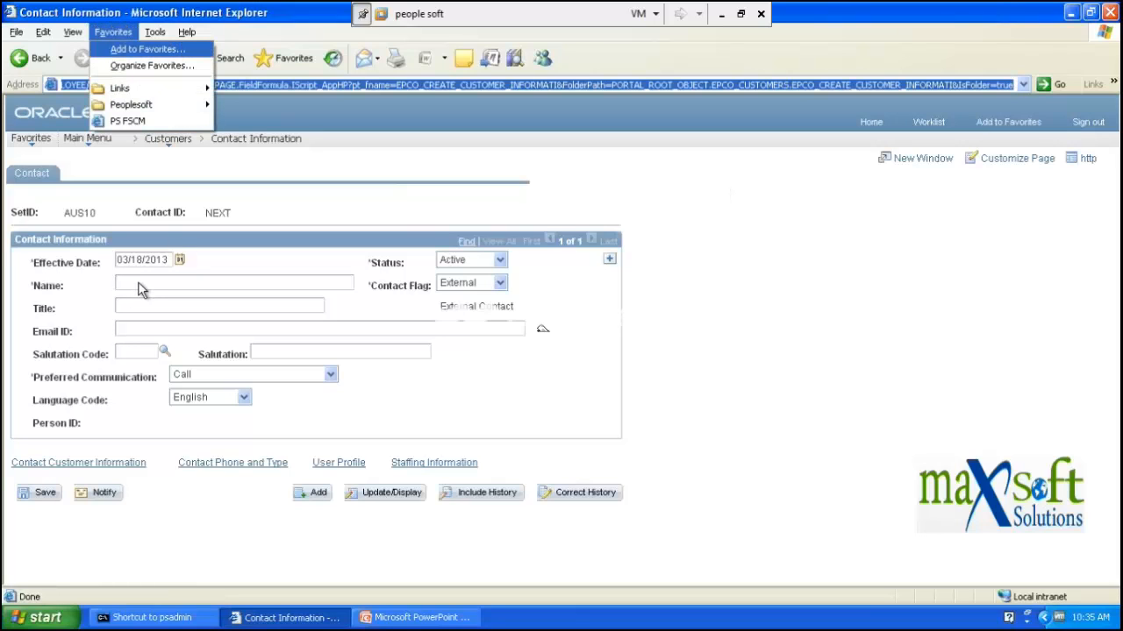
click(139, 283)
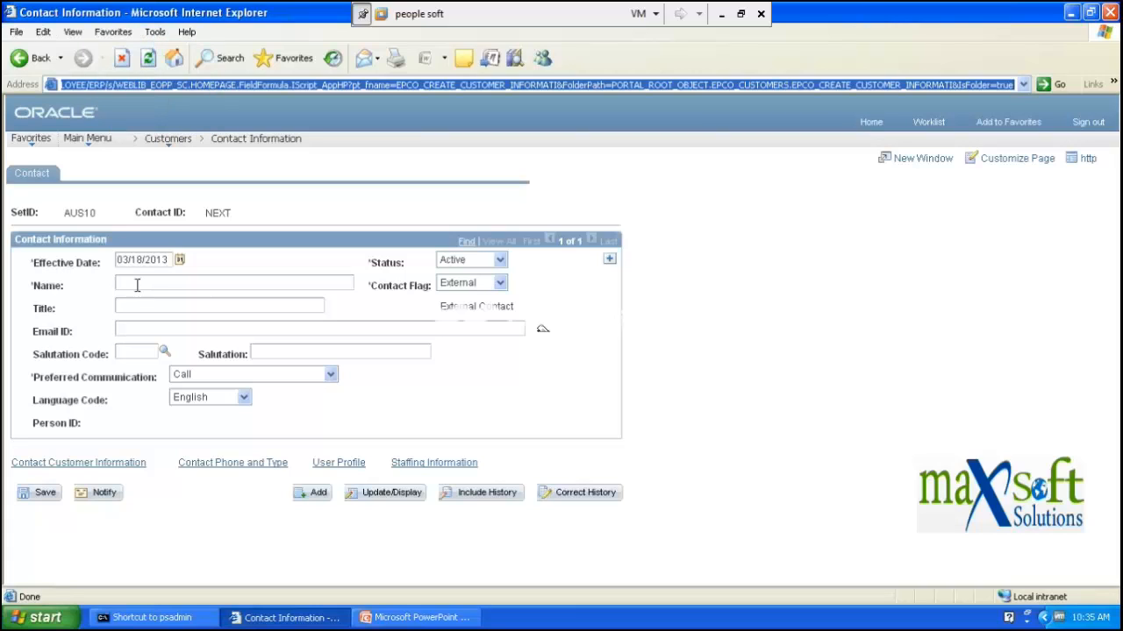
click(135, 283)
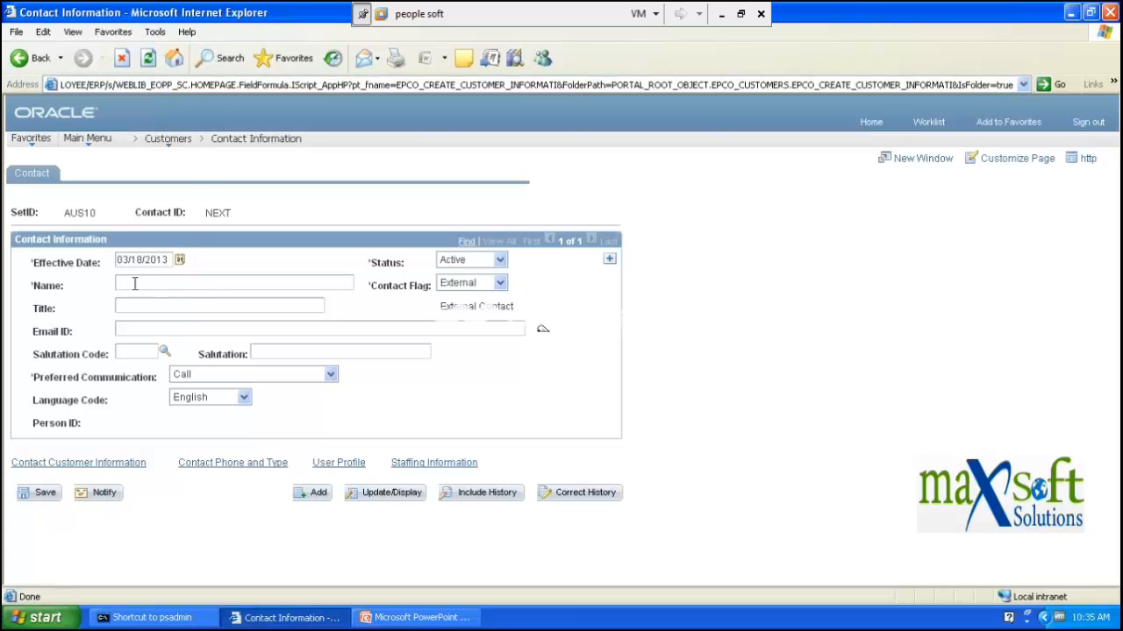
key(alt+f)
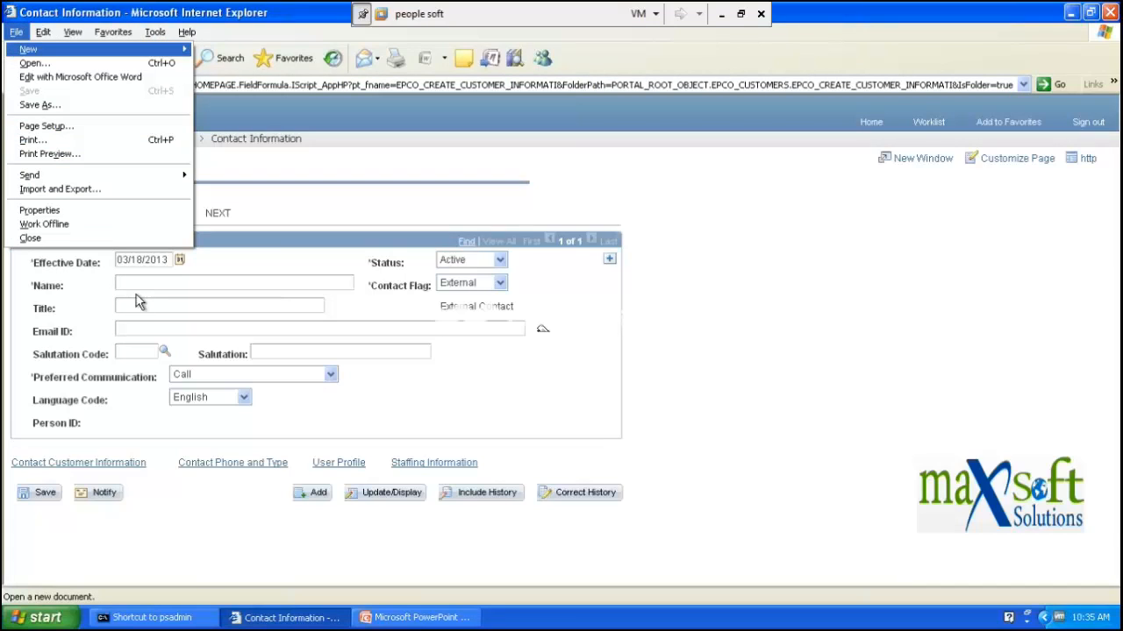
click(134, 285)
- Set salutation MR, keep Call as preferred communication, then use the email icon, which flags the empty Name
click(133, 307)
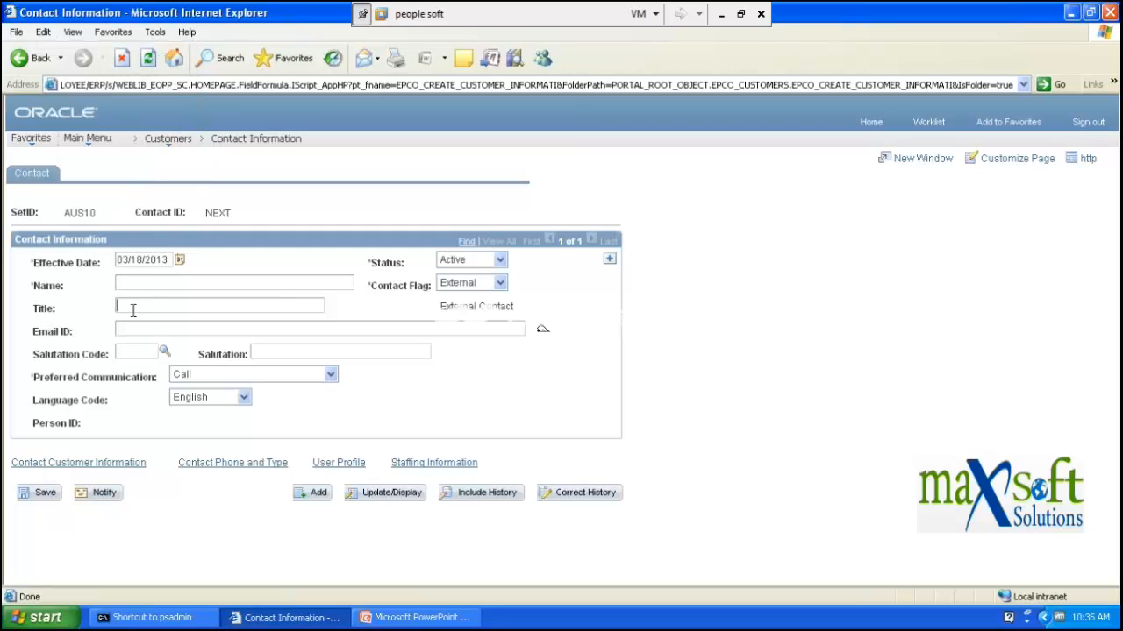
click(136, 332)
click(165, 354)
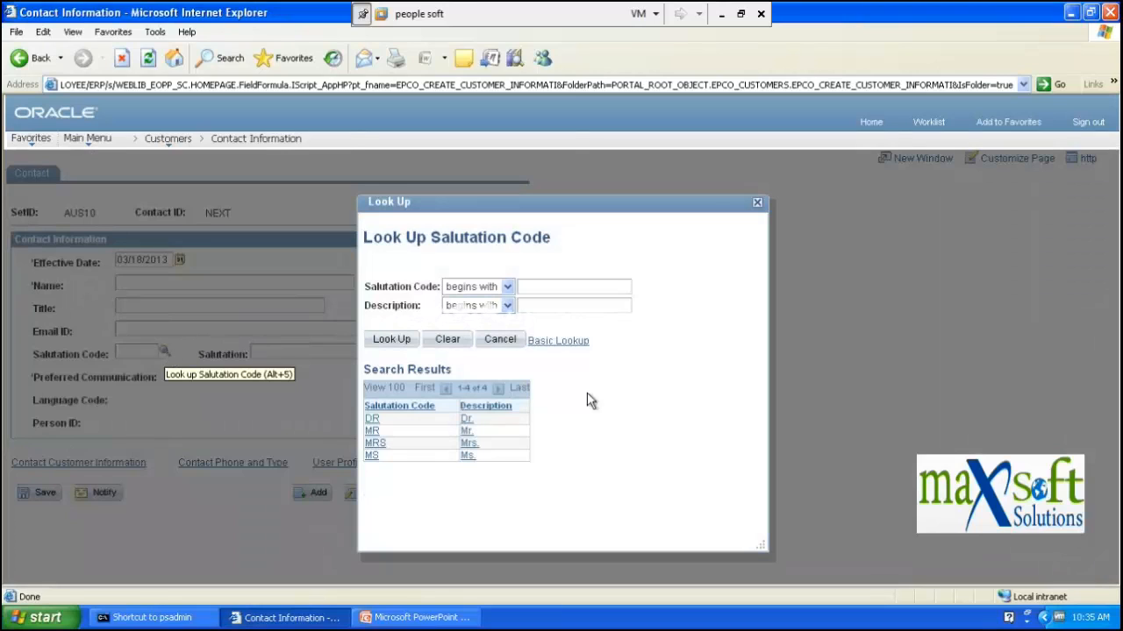
click(372, 430)
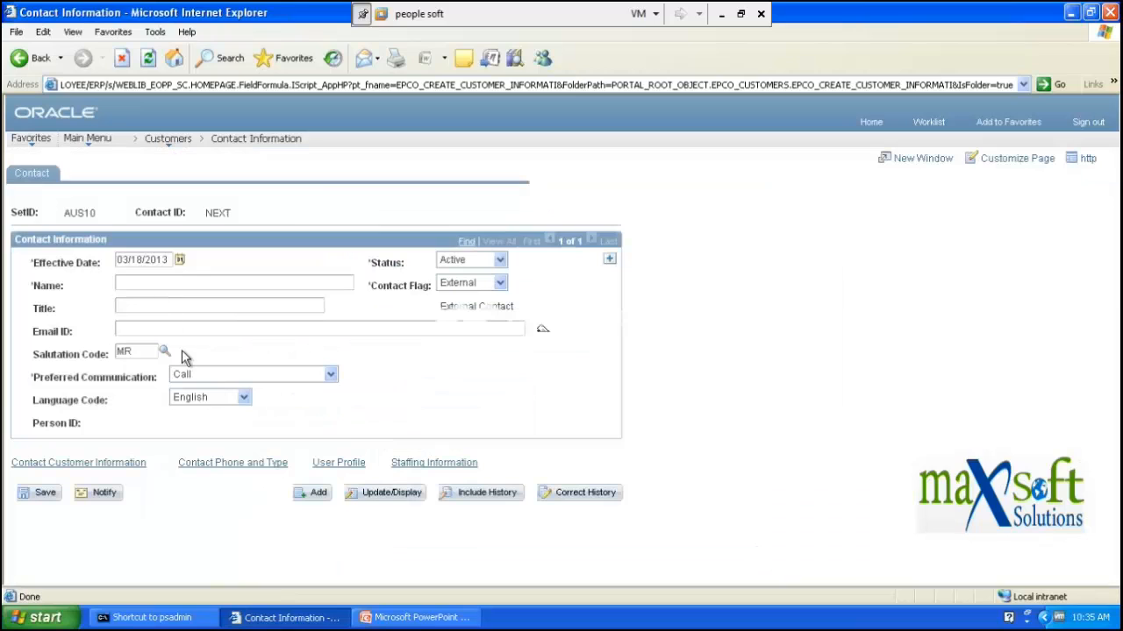
click(216, 377)
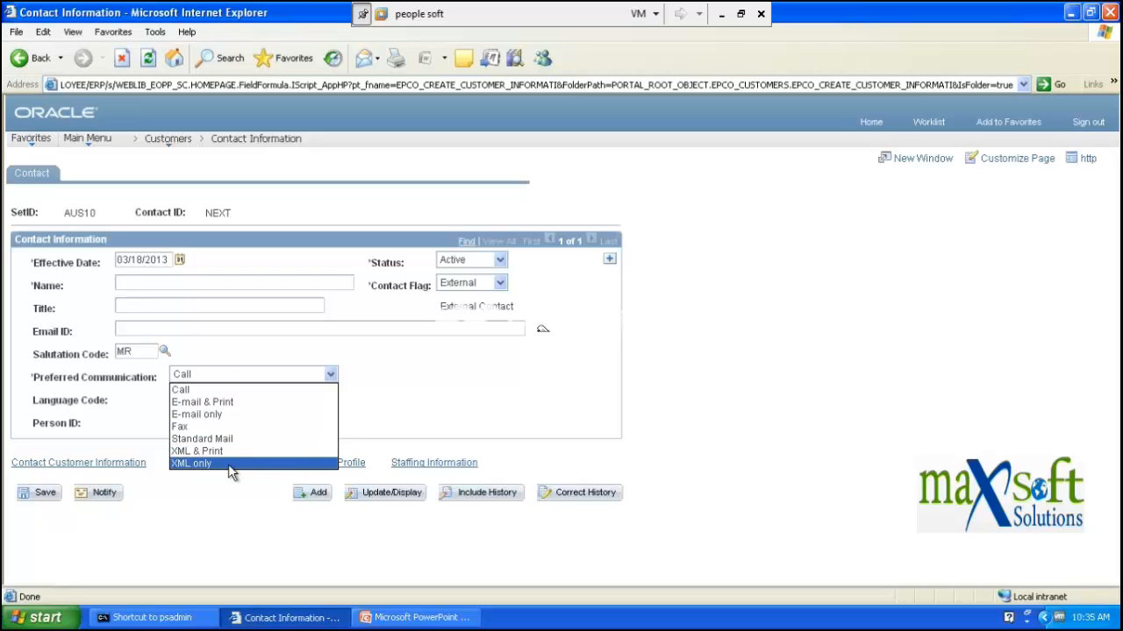
click(136, 327)
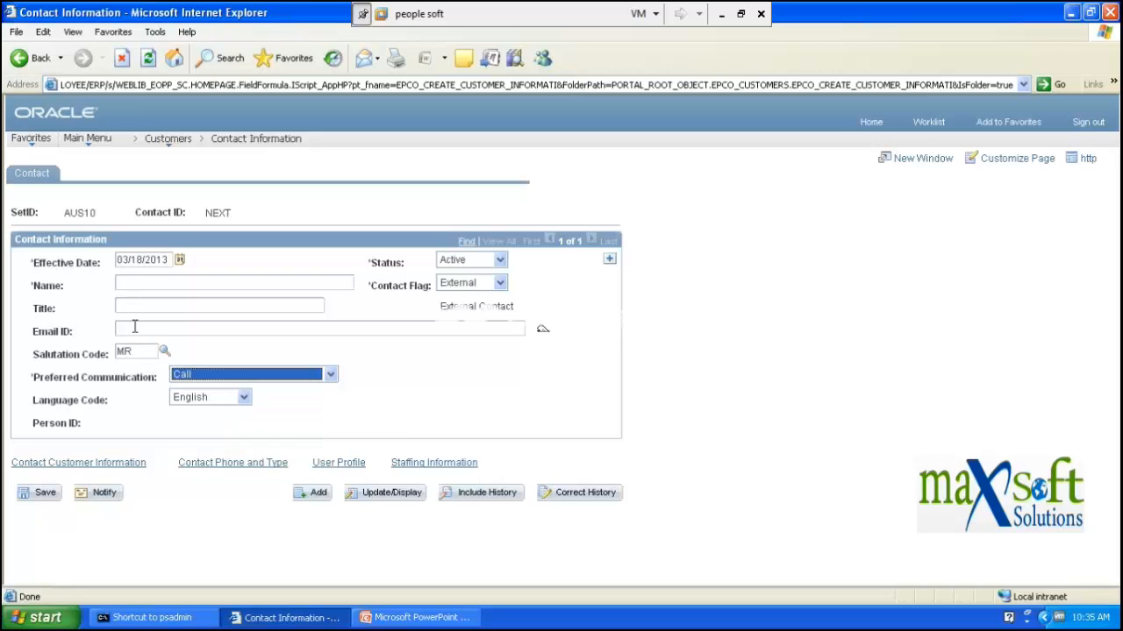
click(443, 328)
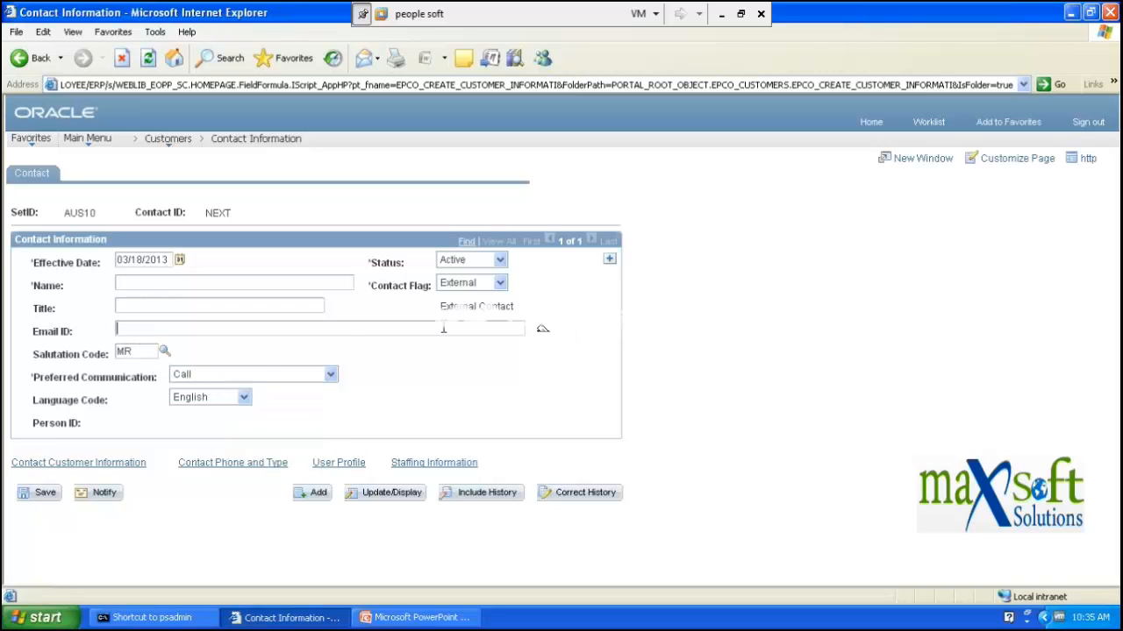
click(544, 335)
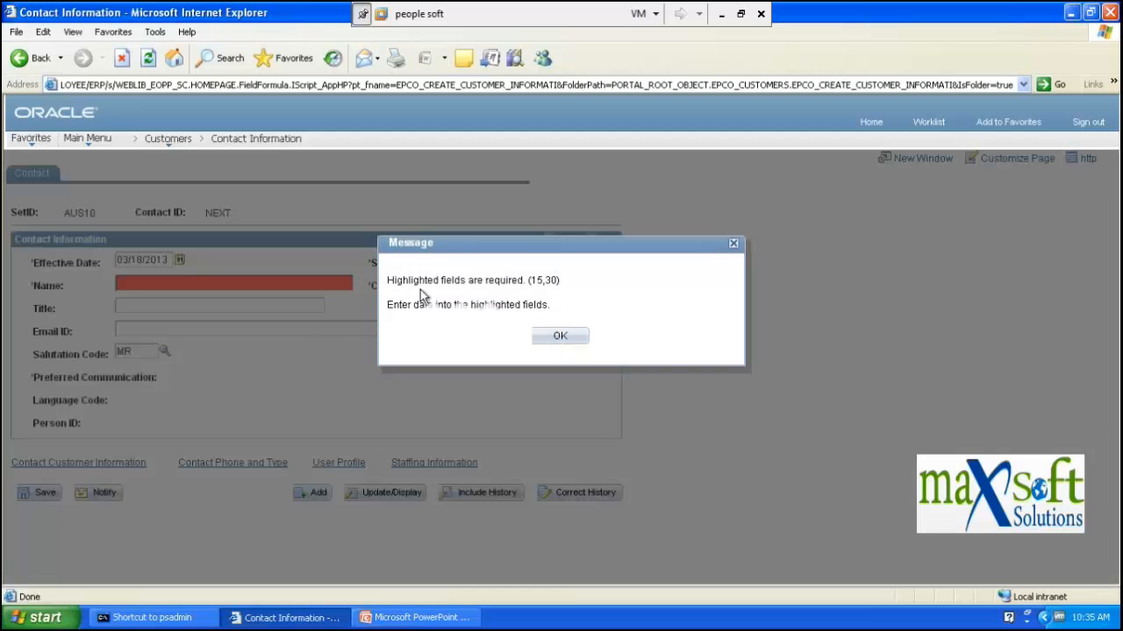
- Acknowledge the required-fields message and leave contact NEXT's Name field flagged empty
click(577, 340)
click(190, 283)
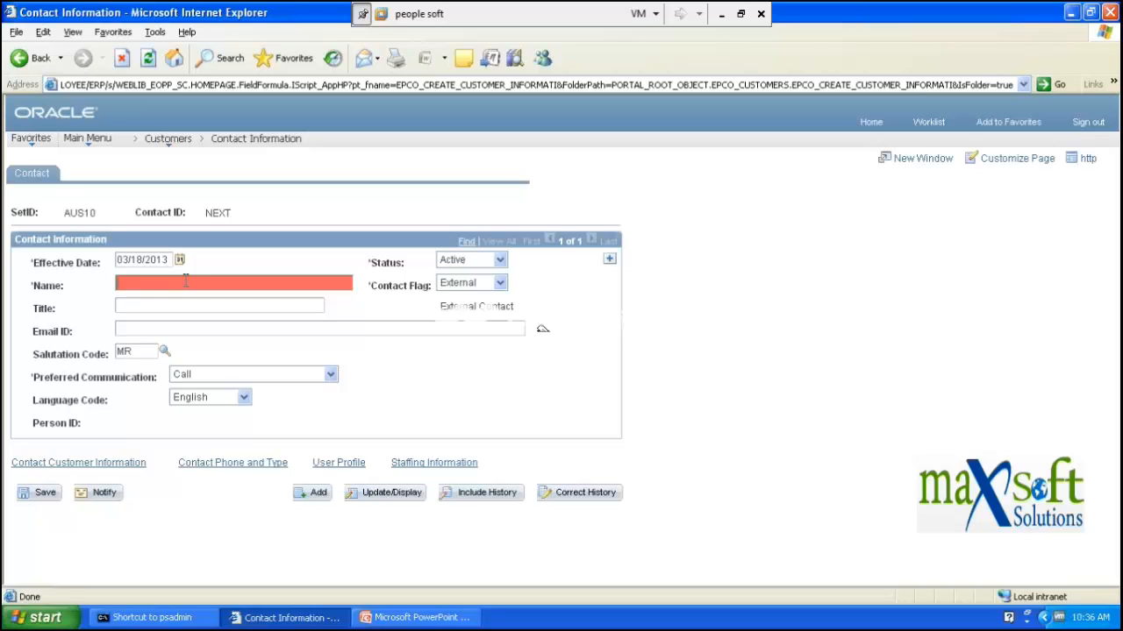
key(alt+d)
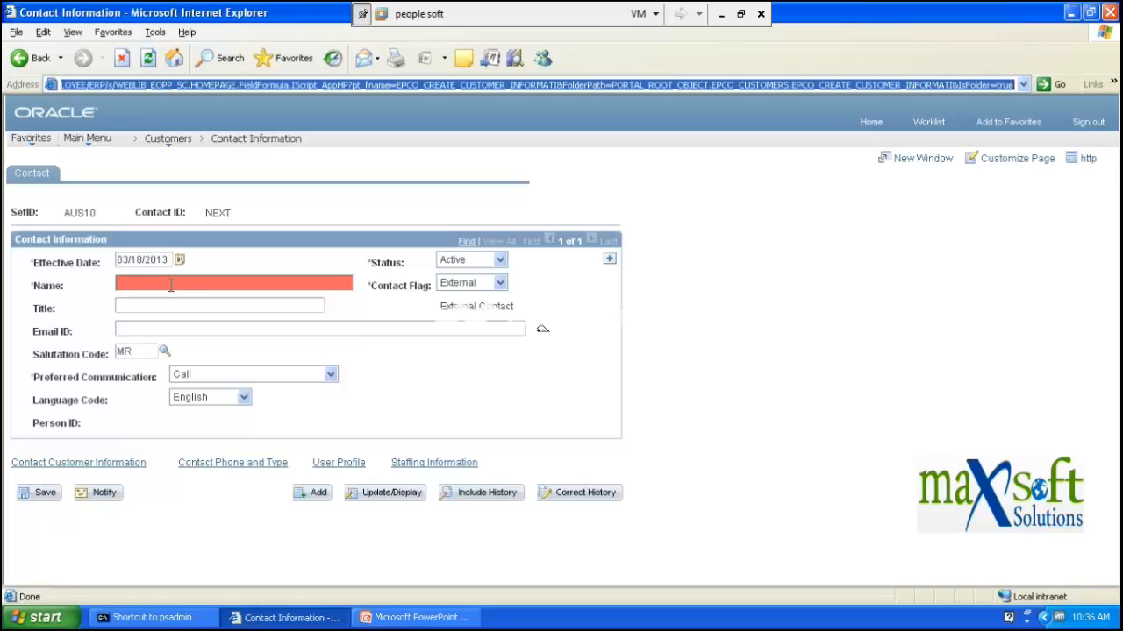
key(alt+a)
key(Escape)
click(150, 307)
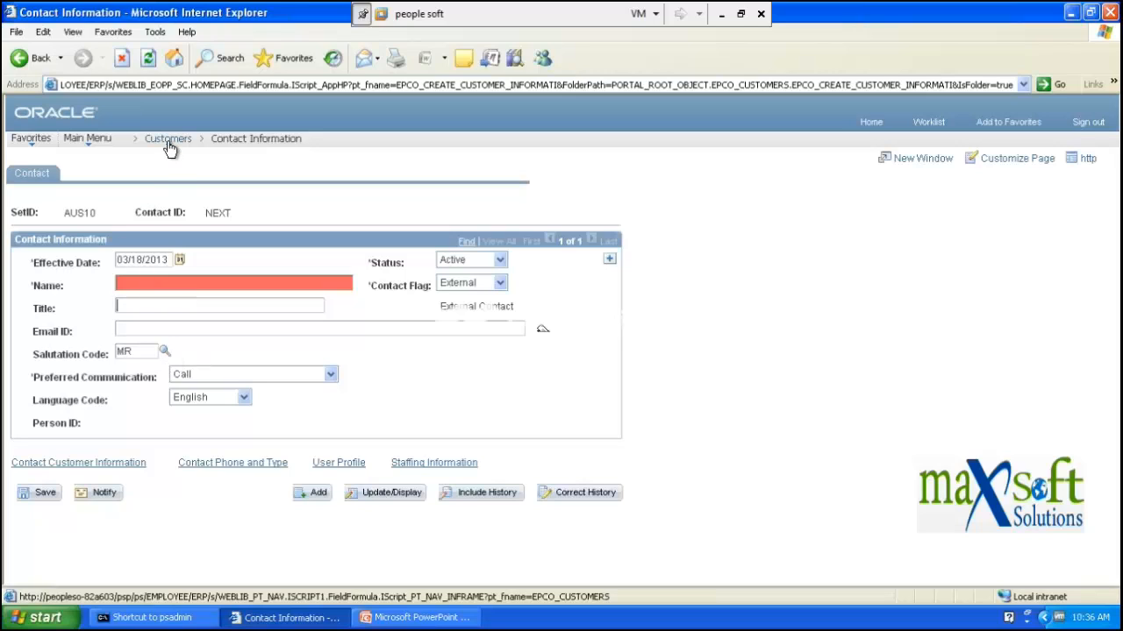
- Go to Customers > Customer Information > Quick Customer Create without saving the contact
mouse_move(170, 149)
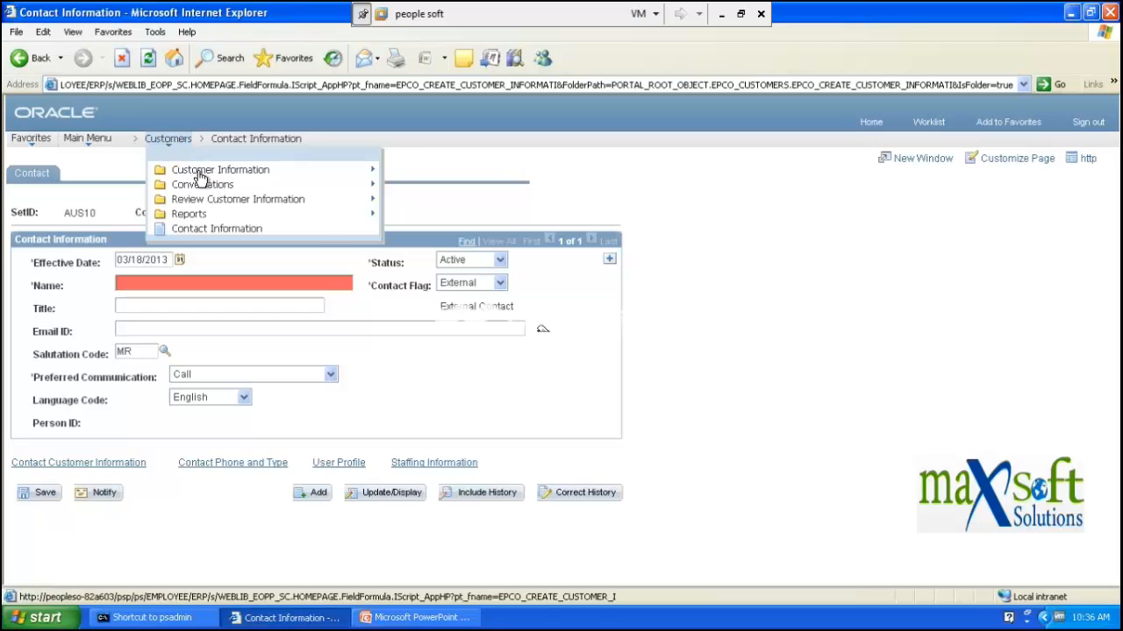
mouse_move(200, 175)
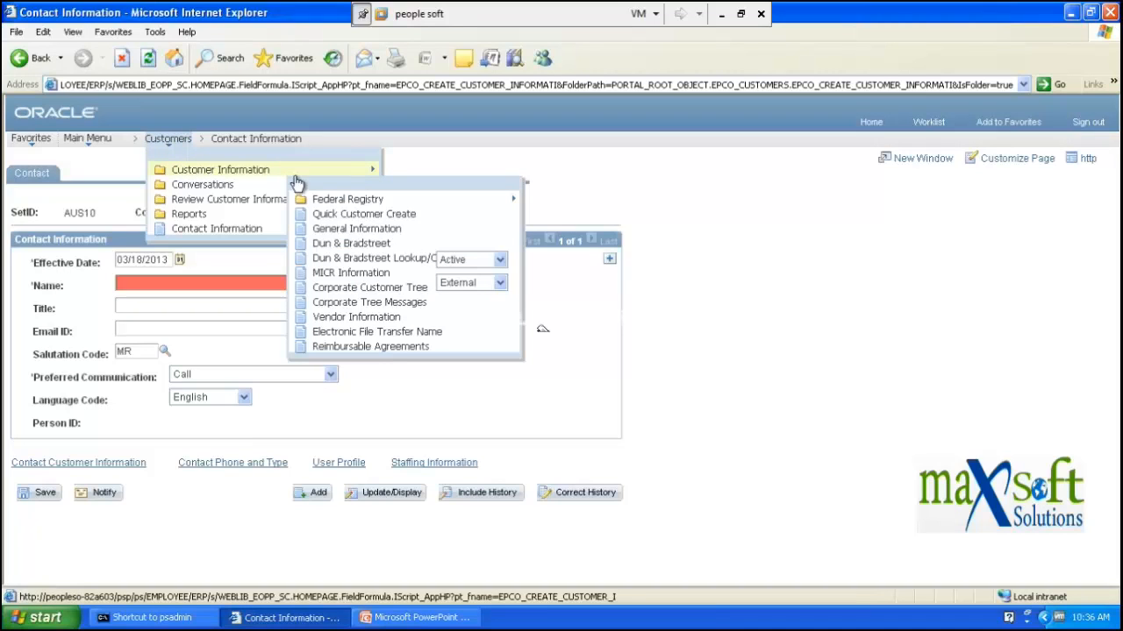
click(351, 217)
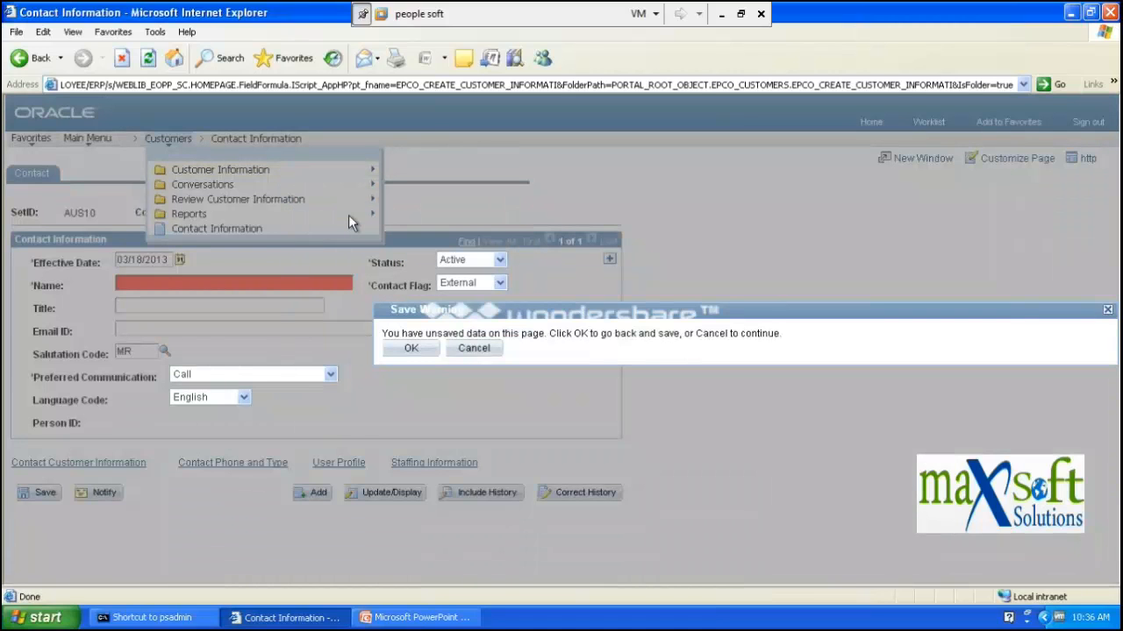
click(469, 349)
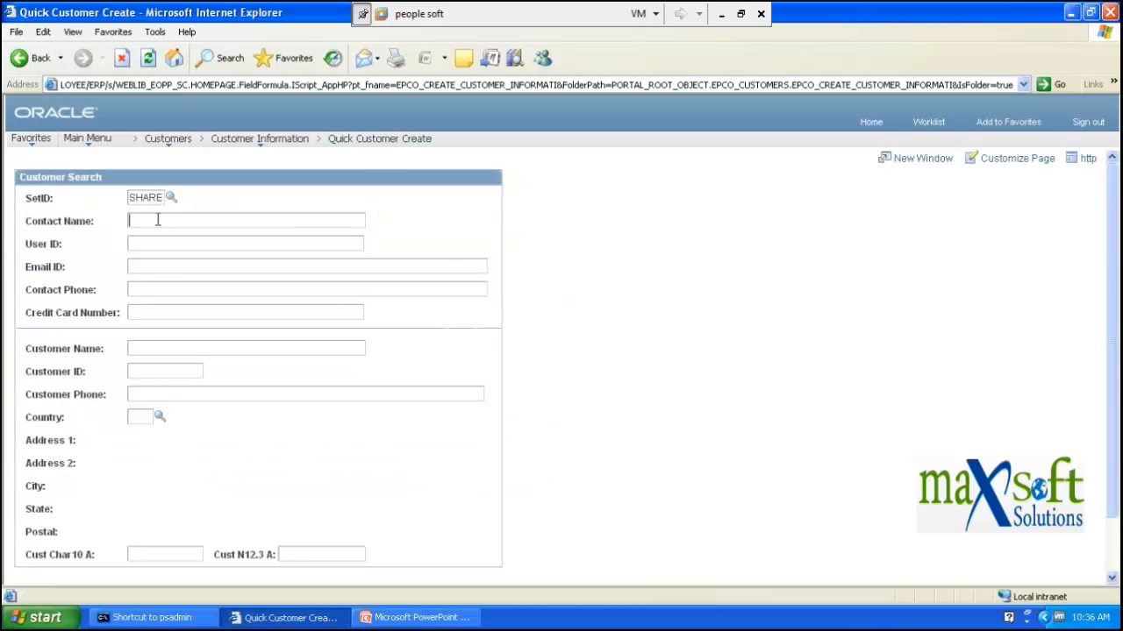
key(alt+a)
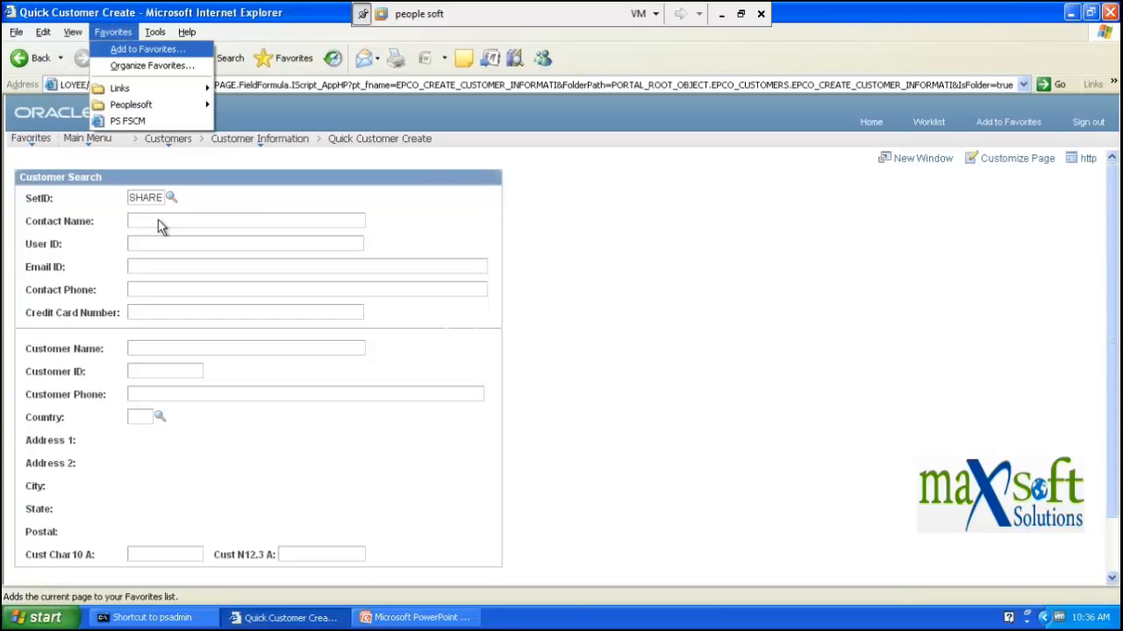
click(158, 219)
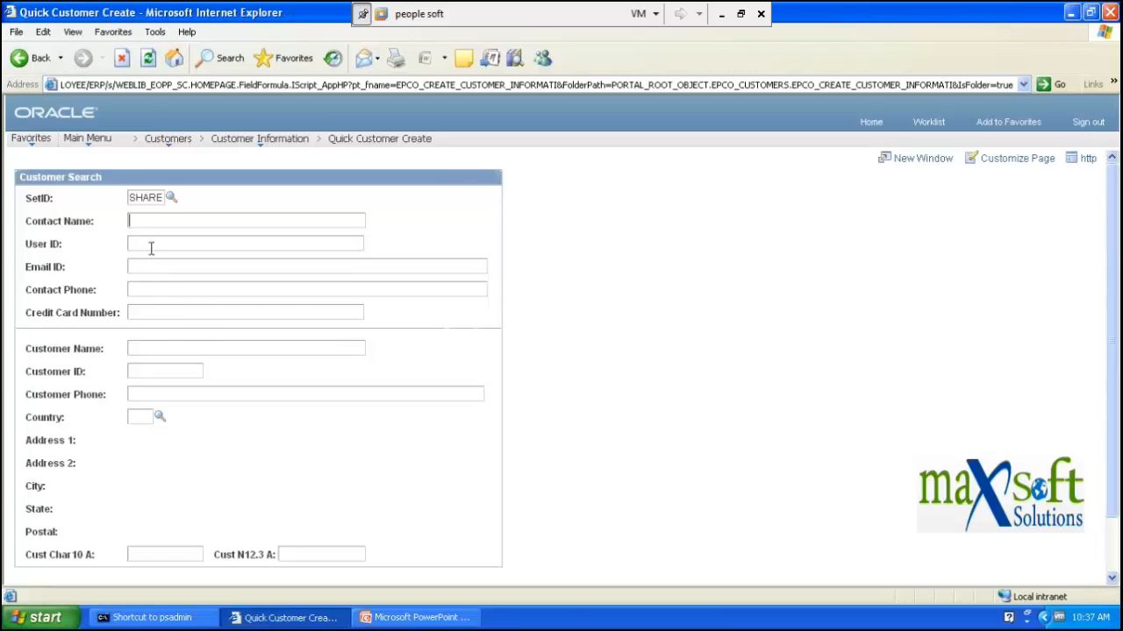
scroll(167, 254, down, 2)
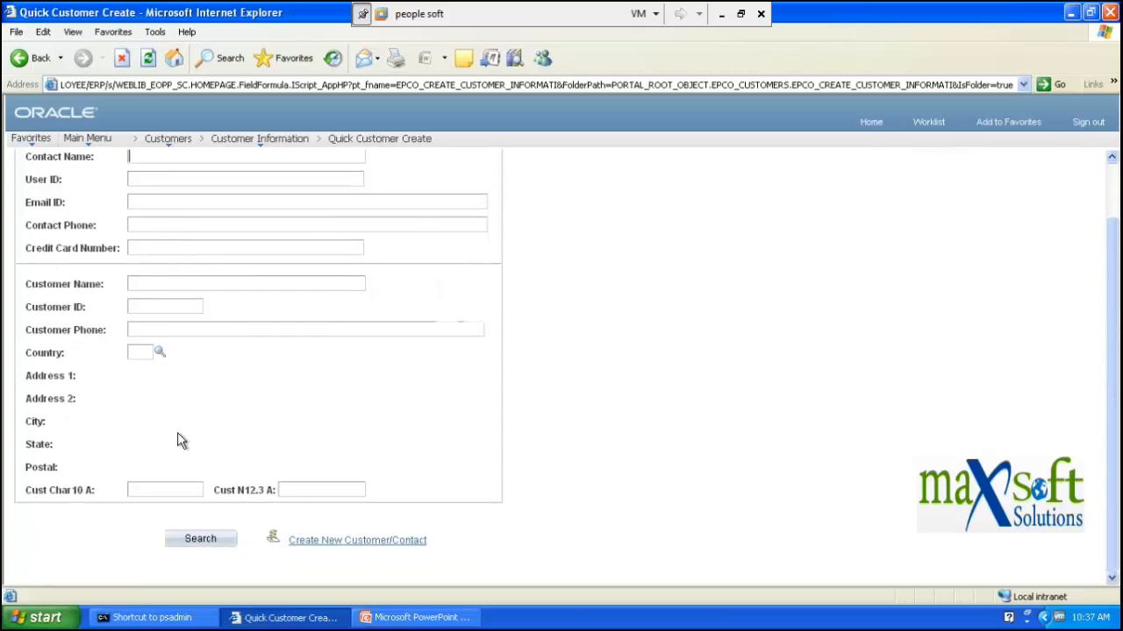
click(331, 545)
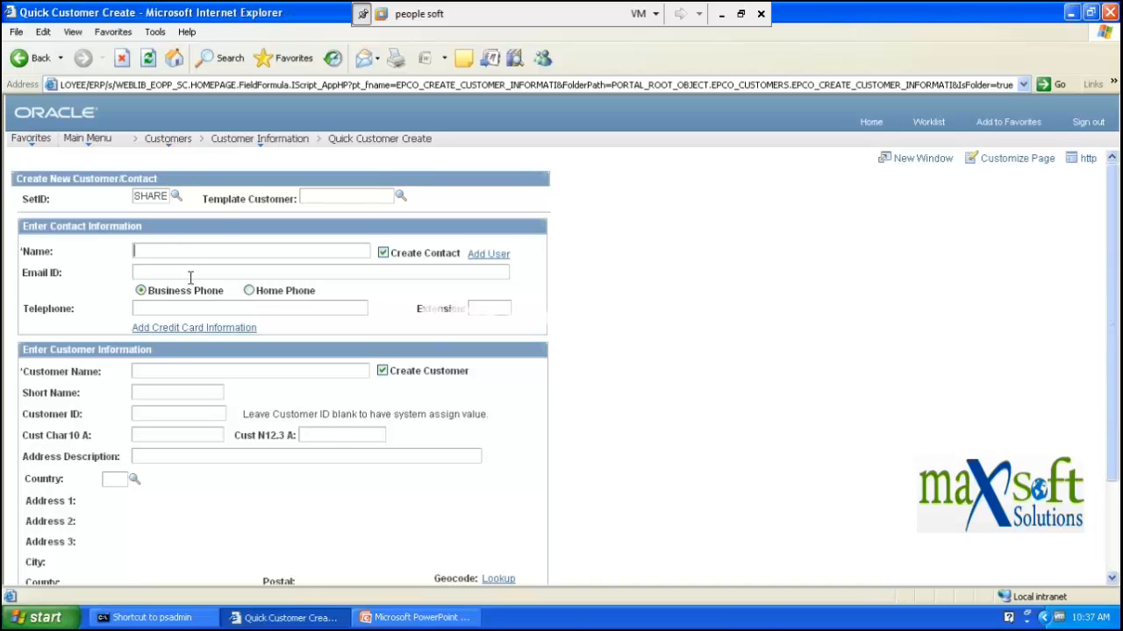
scroll(213, 276, down, 2)
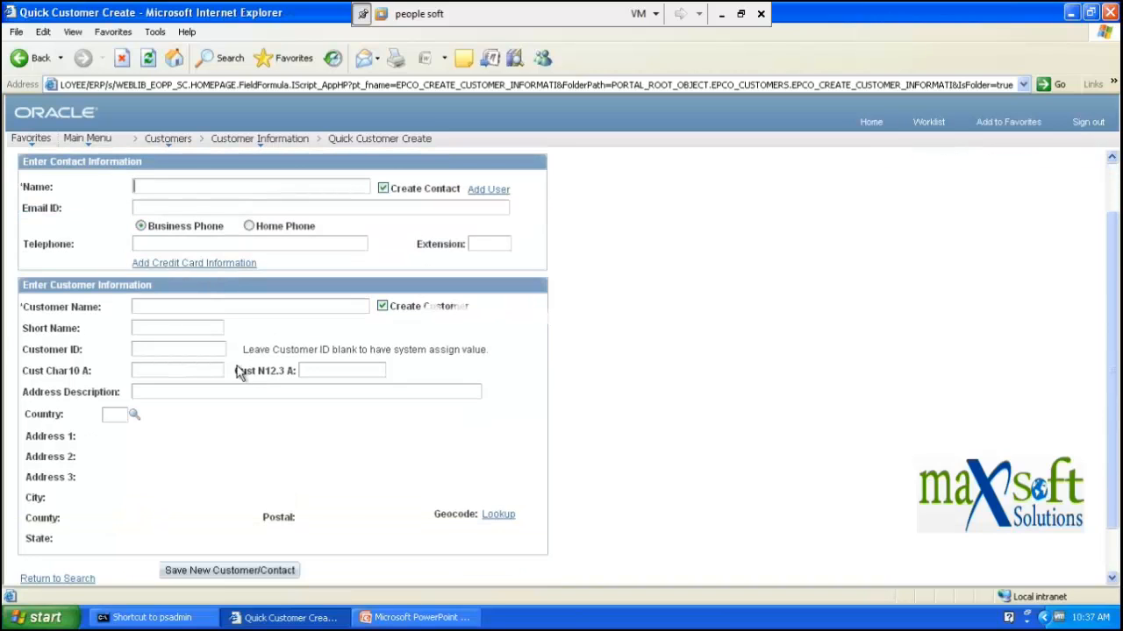
scroll(235, 369, up, 2)
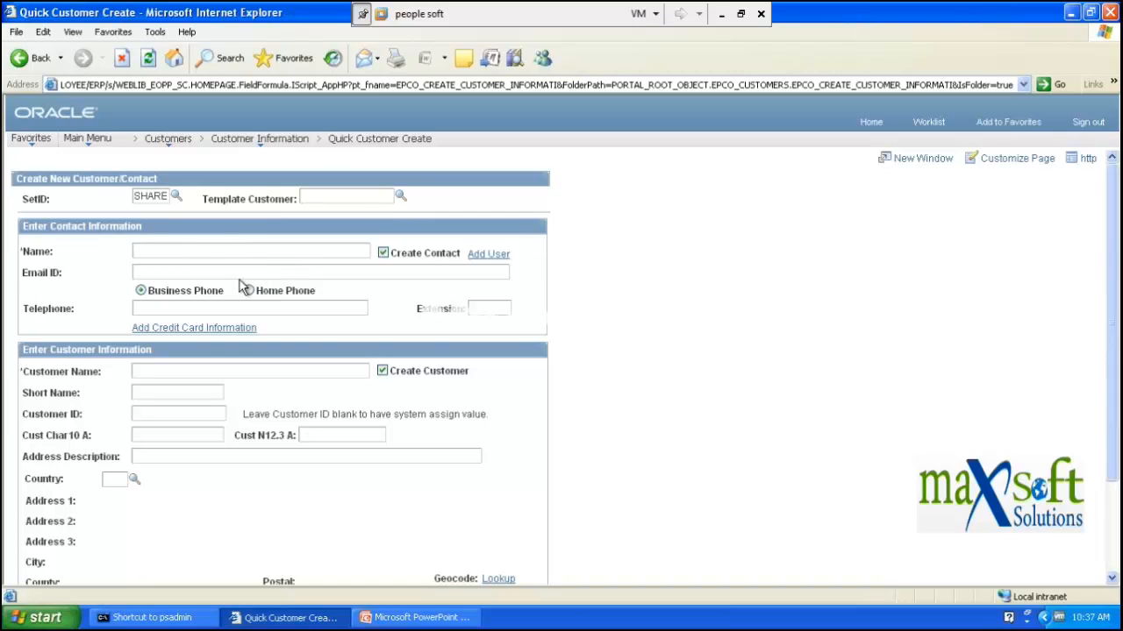
scroll(205, 287, down, 3)
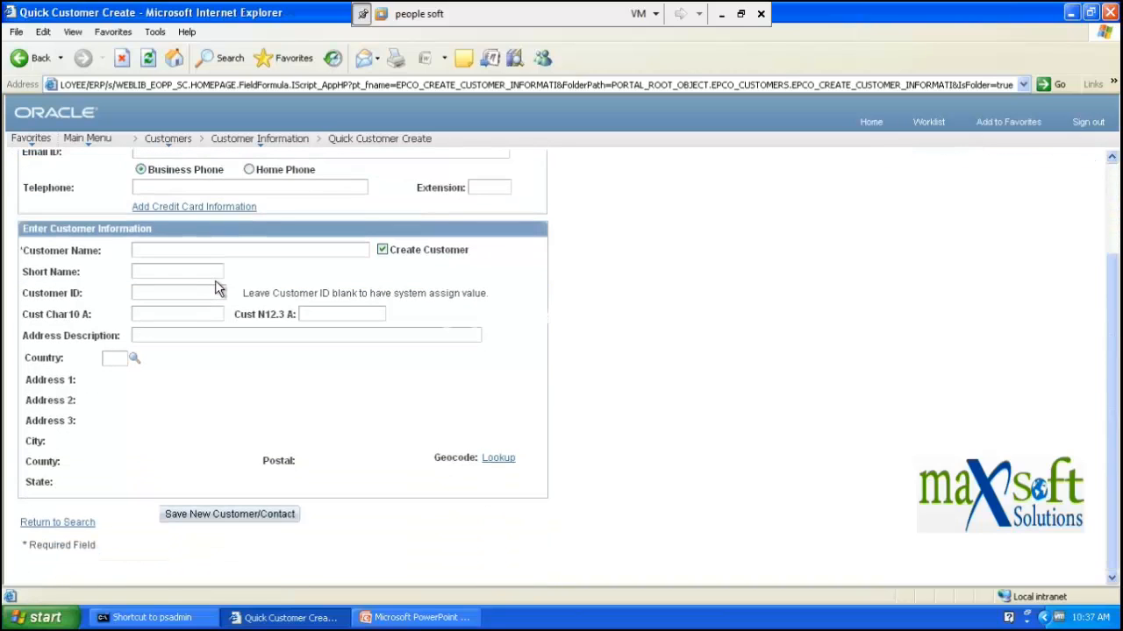
click(62, 522)
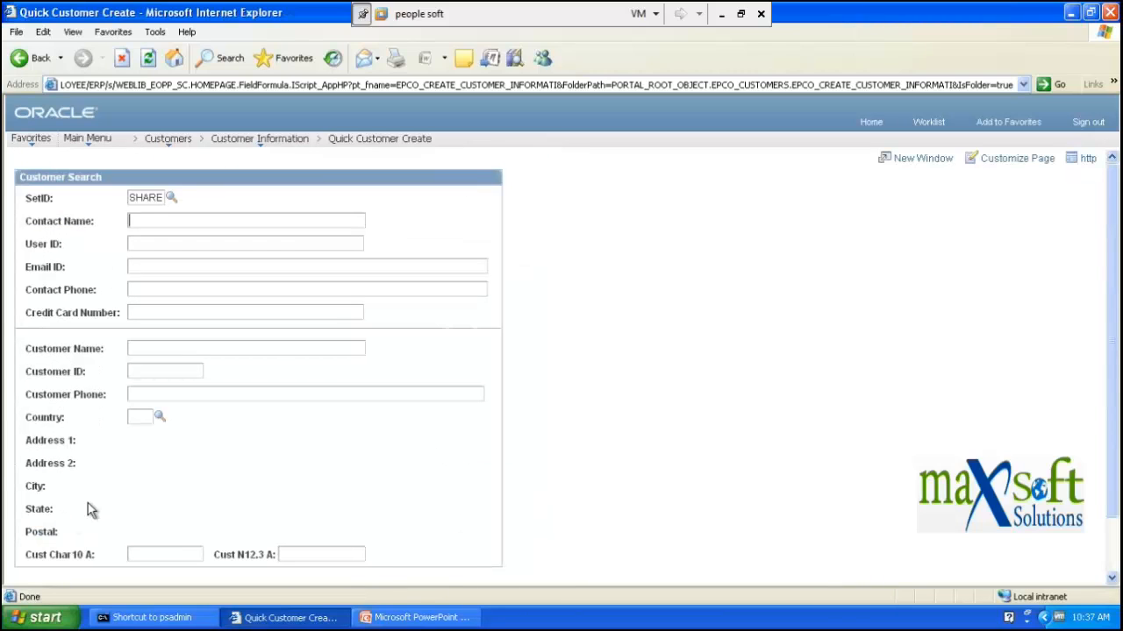
click(388, 618)
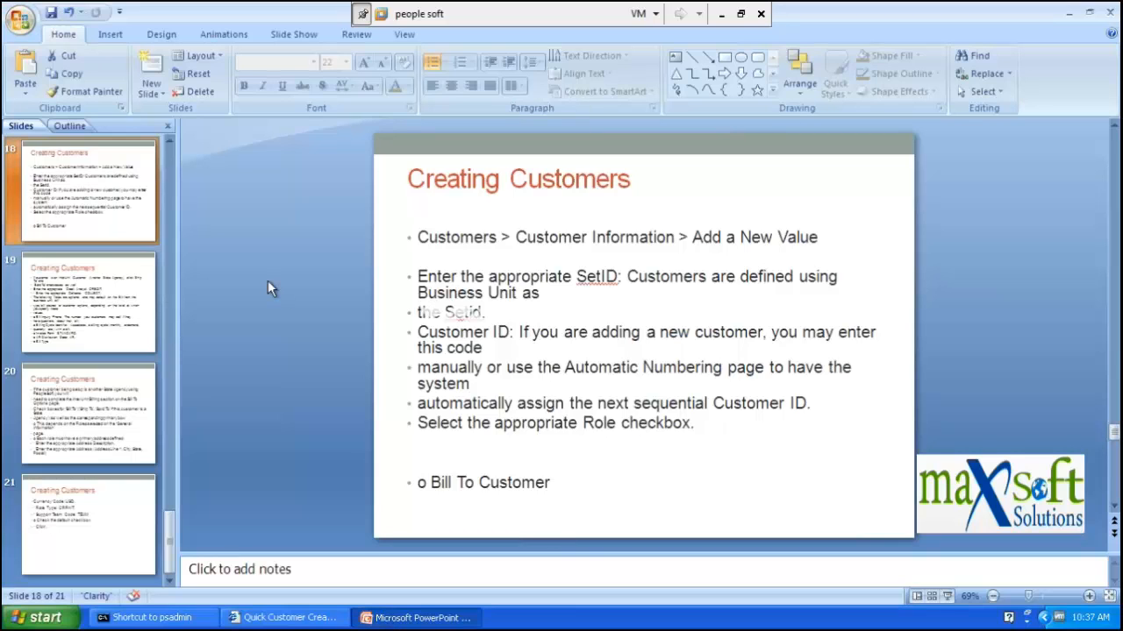
click(84, 424)
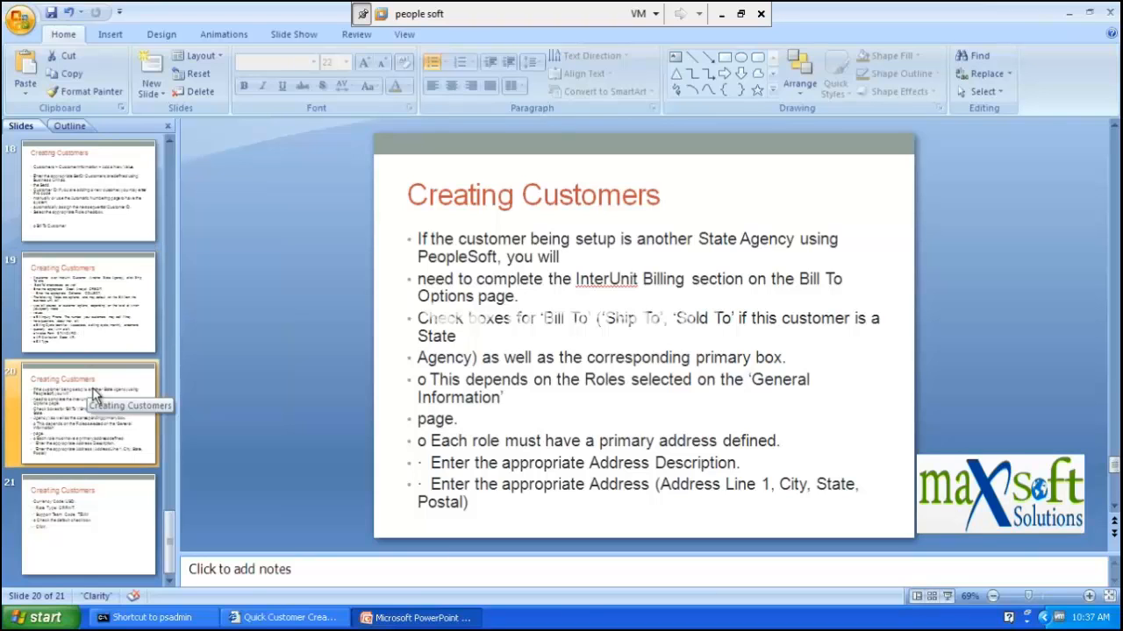
click(98, 296)
click(95, 212)
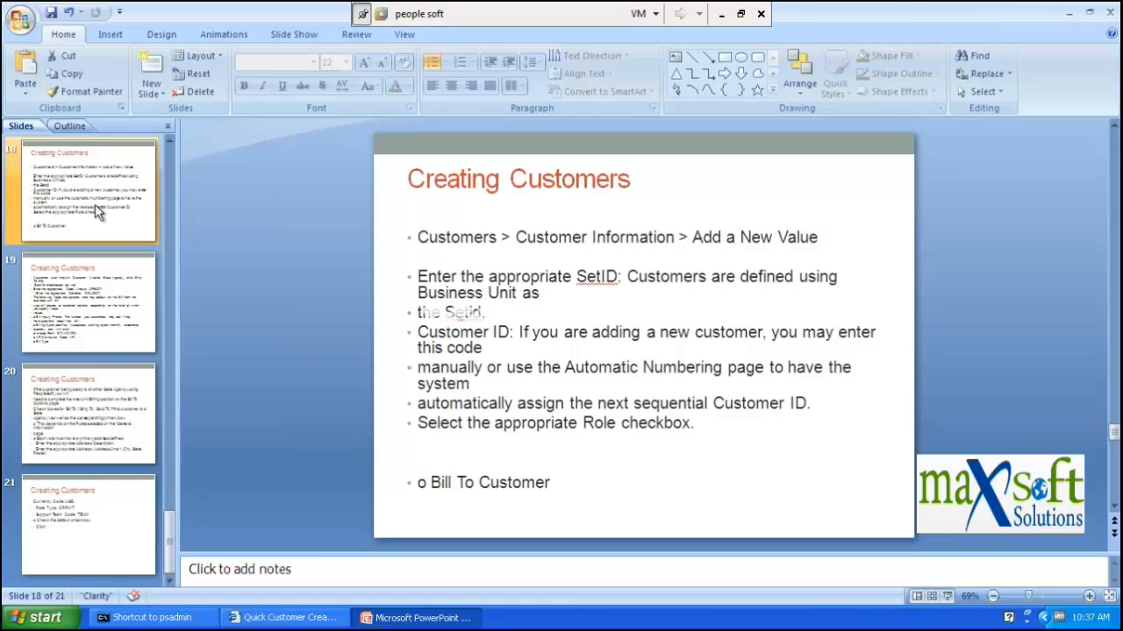
click(108, 318)
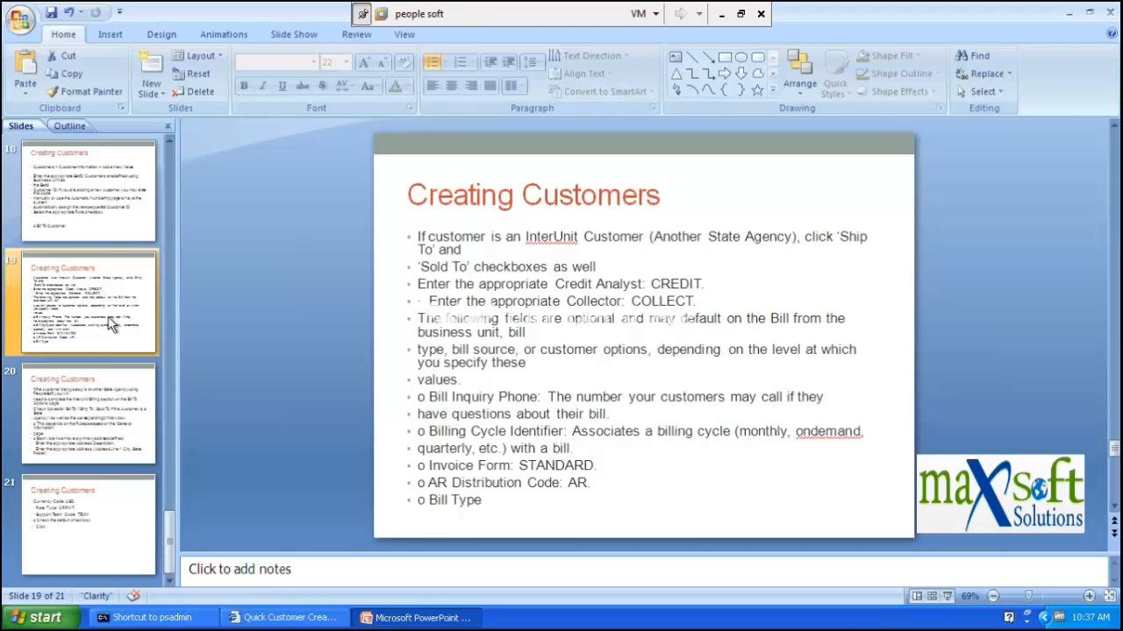
click(109, 239)
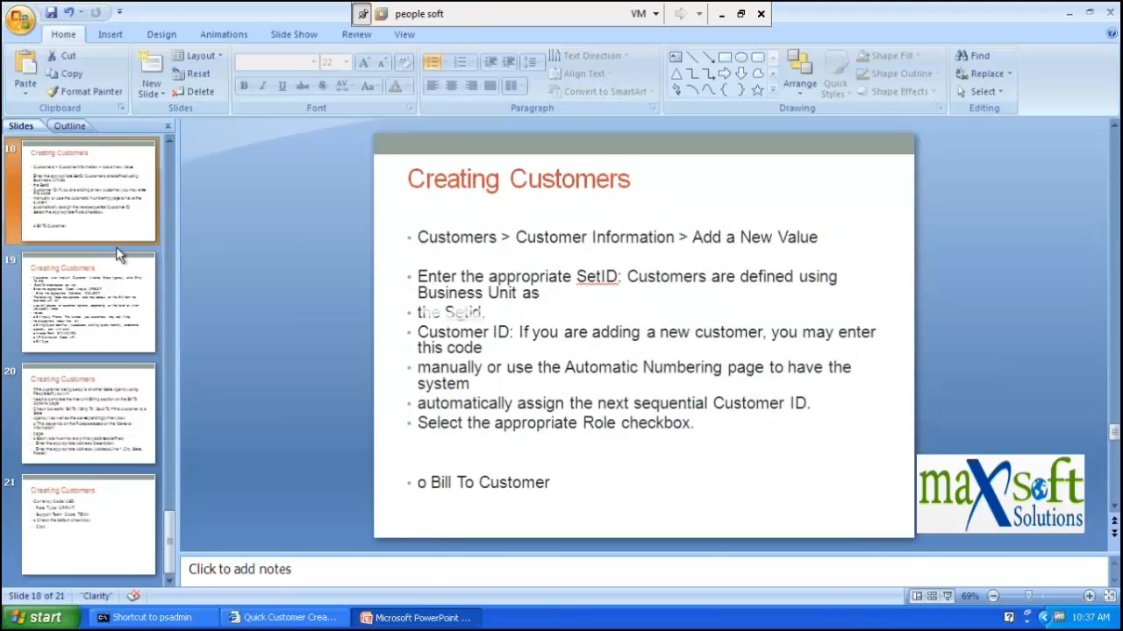
click(87, 302)
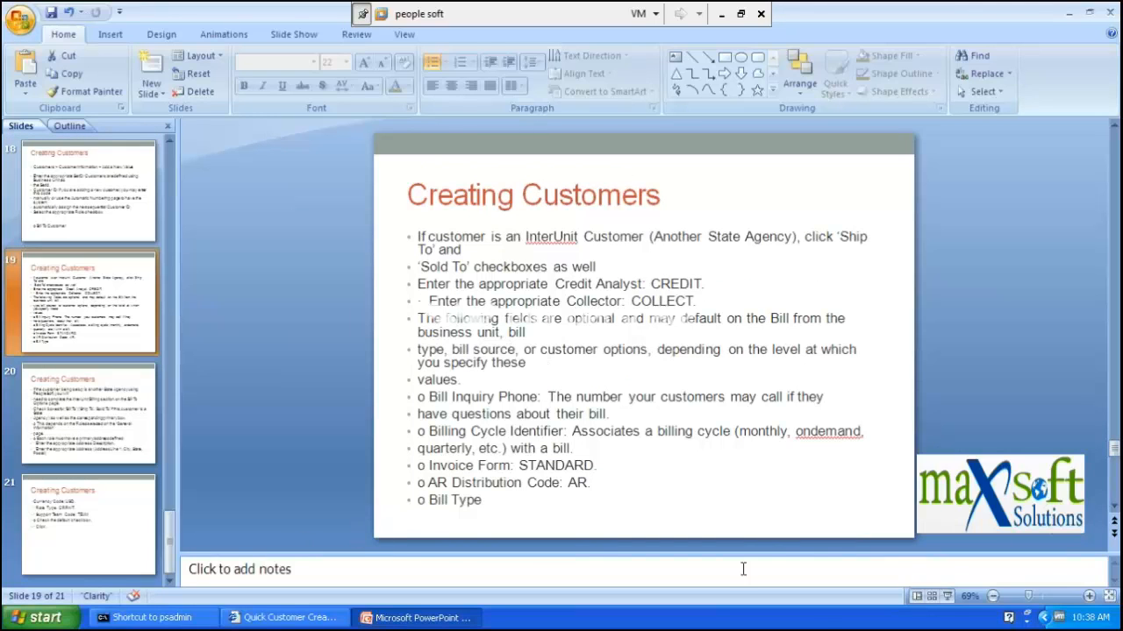
click(301, 620)
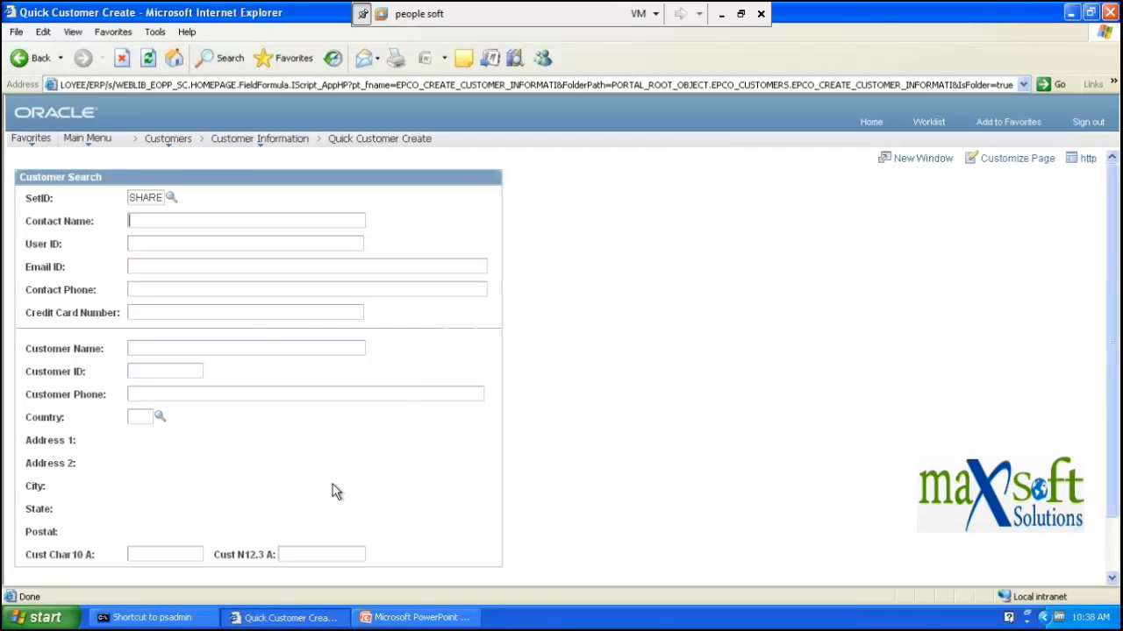
- From Customers > Customer Information > General Information, add customer NEXT under SetID SHARE
mouse_move(180, 147)
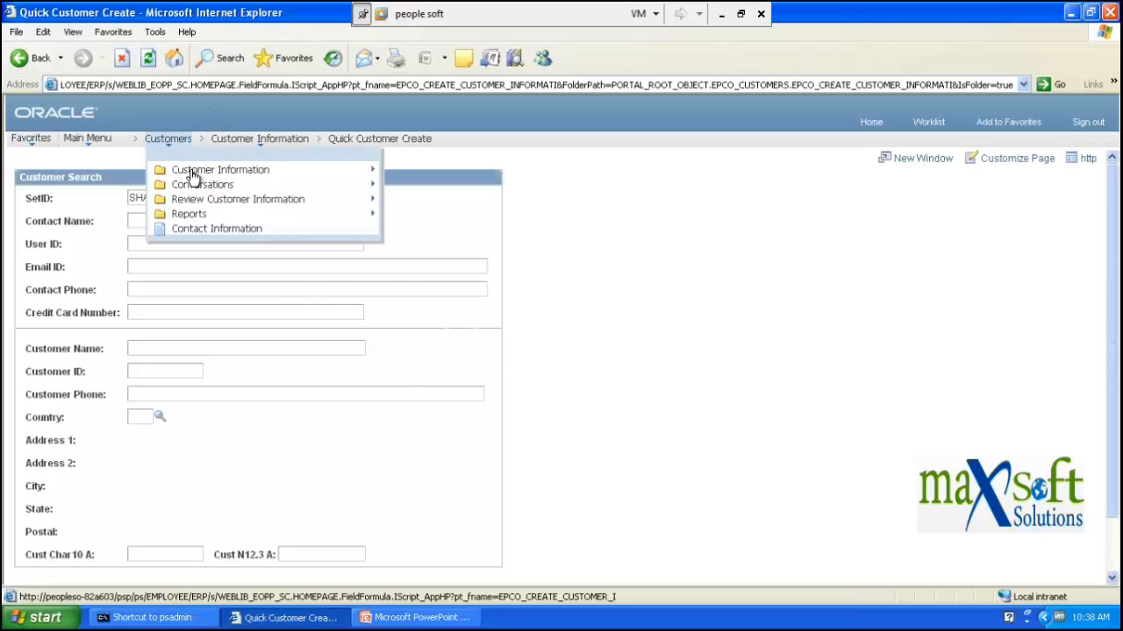
mouse_move(192, 177)
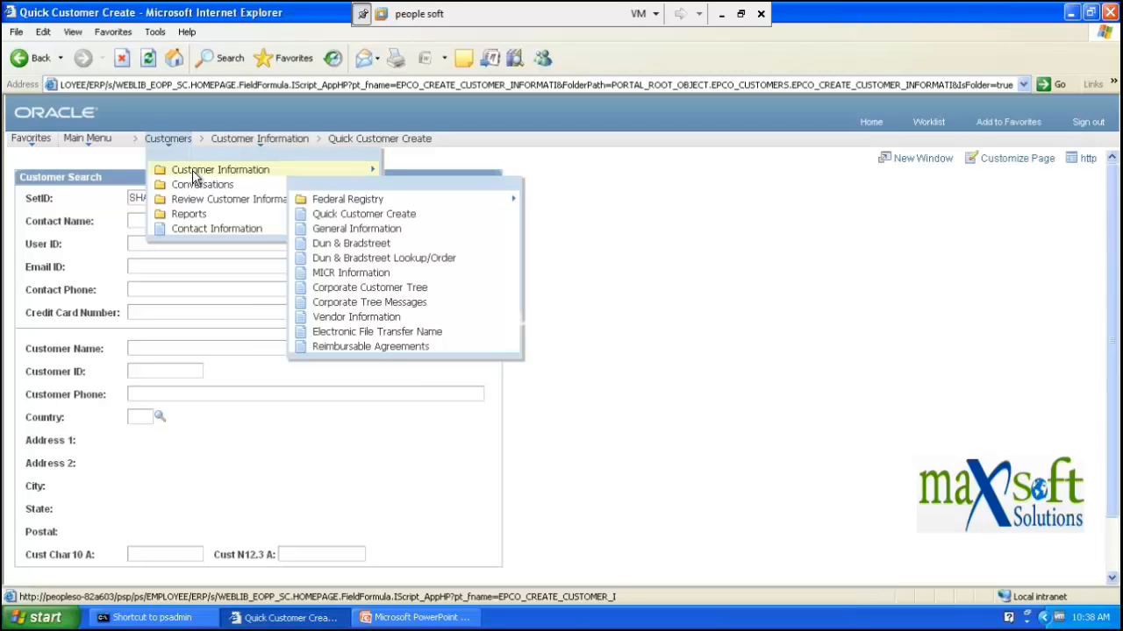
click(355, 230)
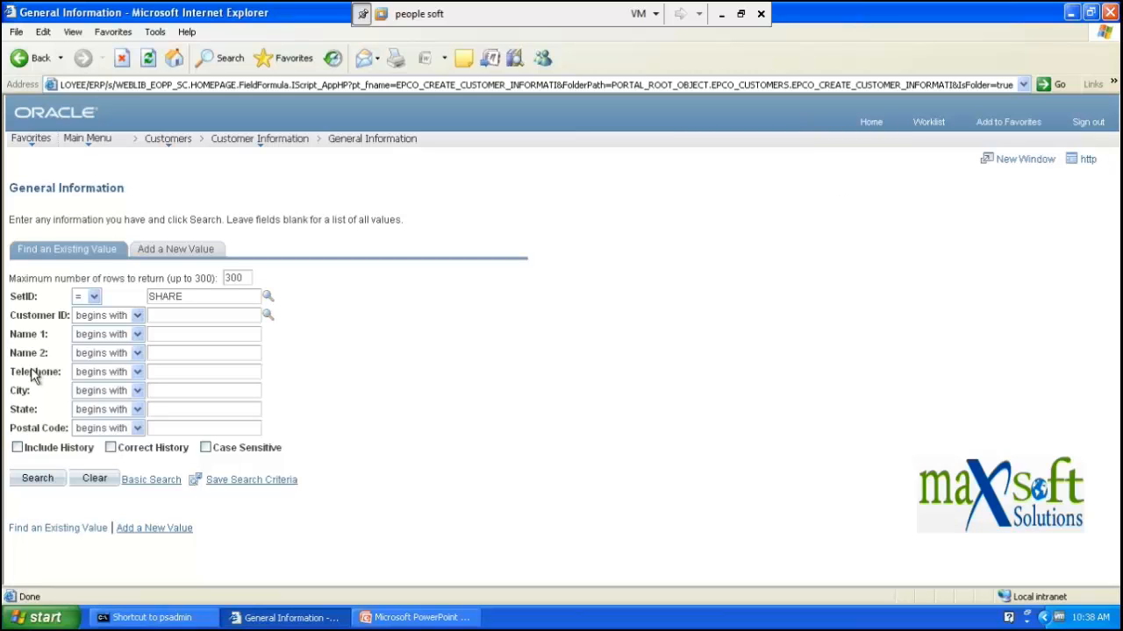
click(155, 252)
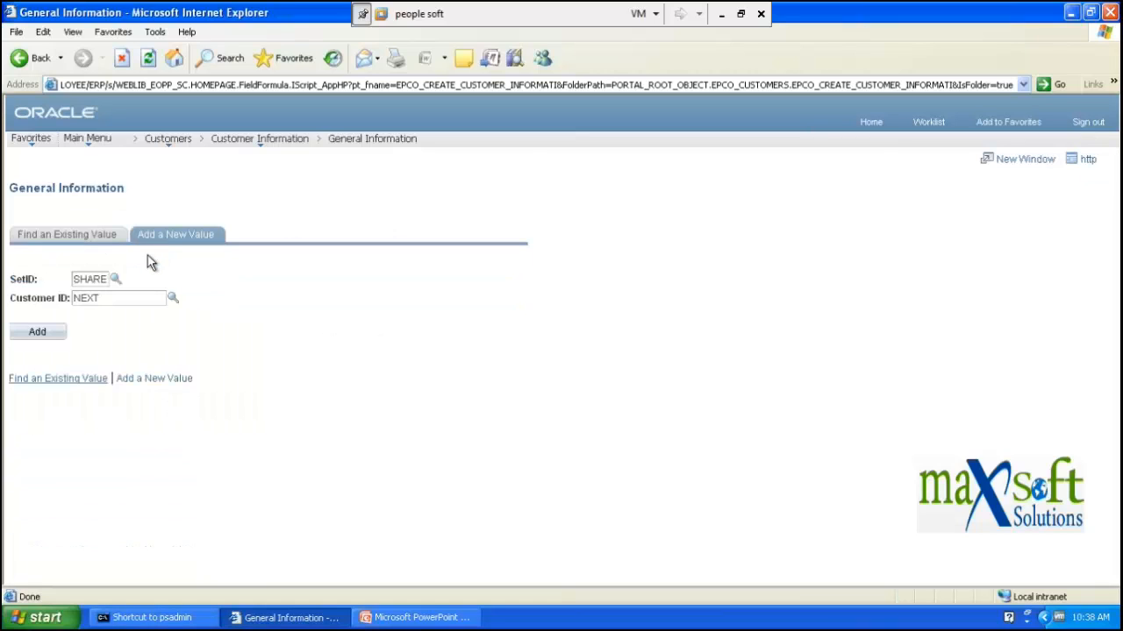
click(55, 333)
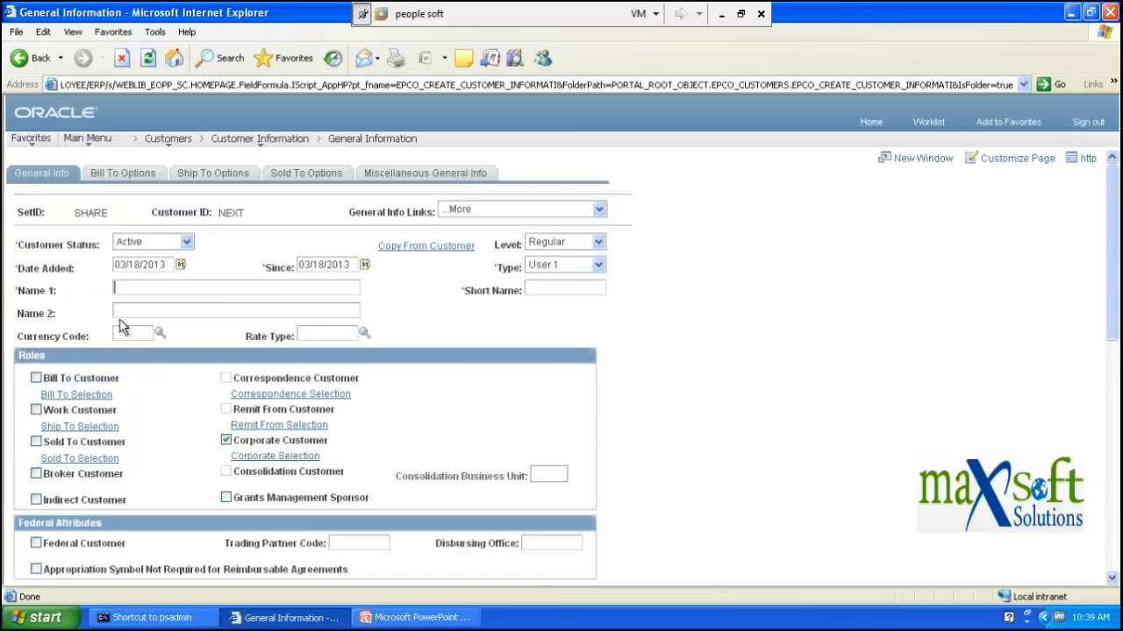
scroll(131, 326, down, 1)
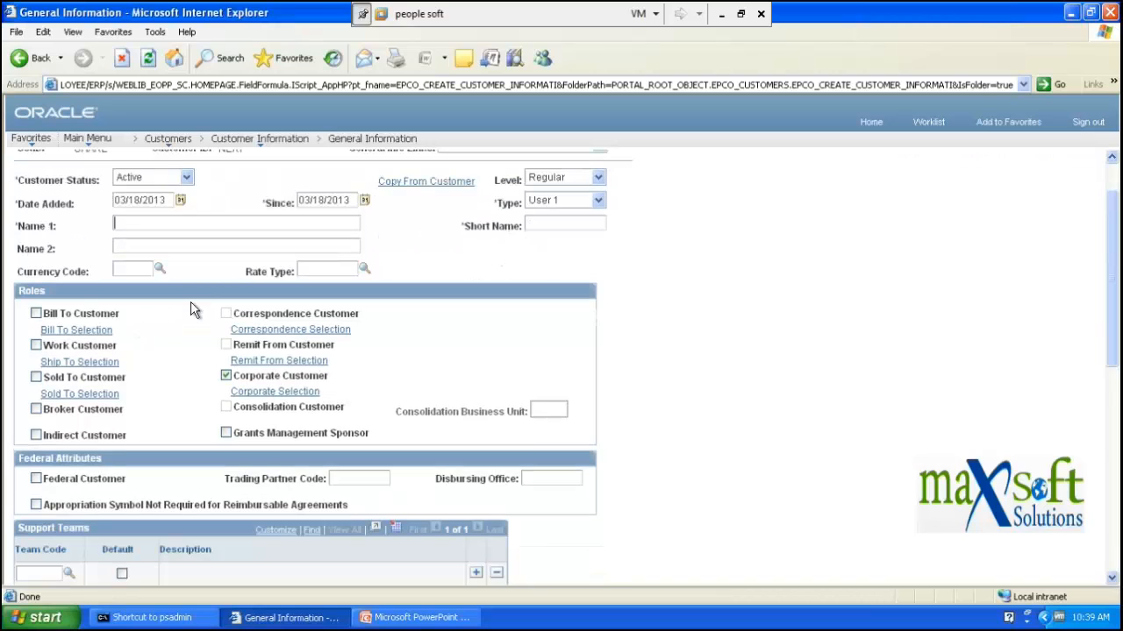
scroll(195, 310, up, 1)
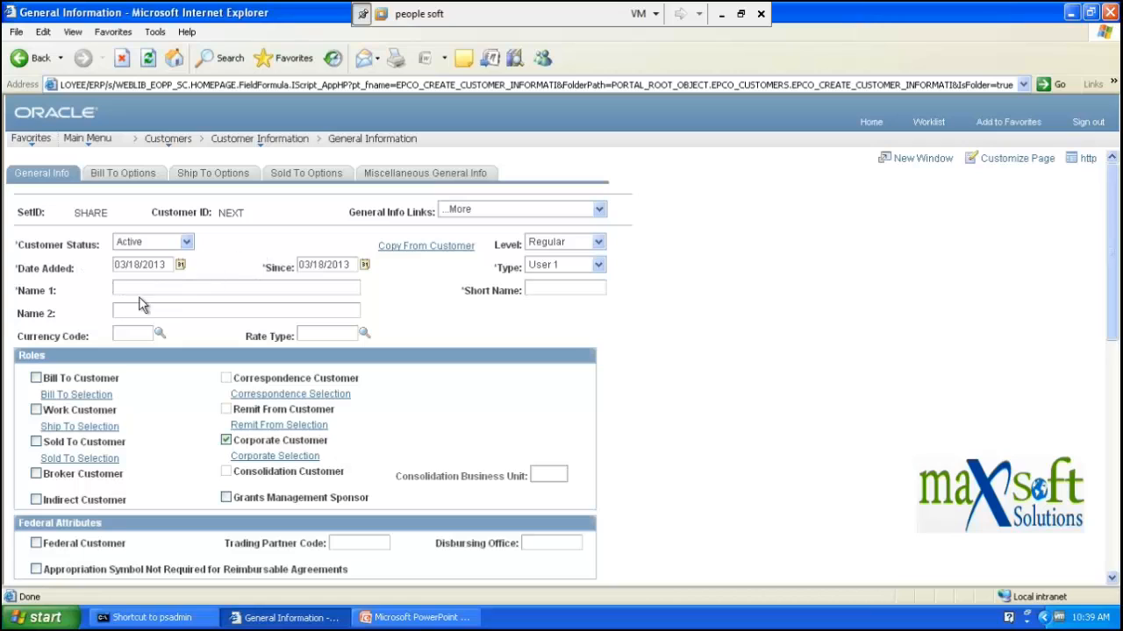
- Check Bill To Customer, toggle Sold To Customer on and off, and acknowledge the warning
click(37, 380)
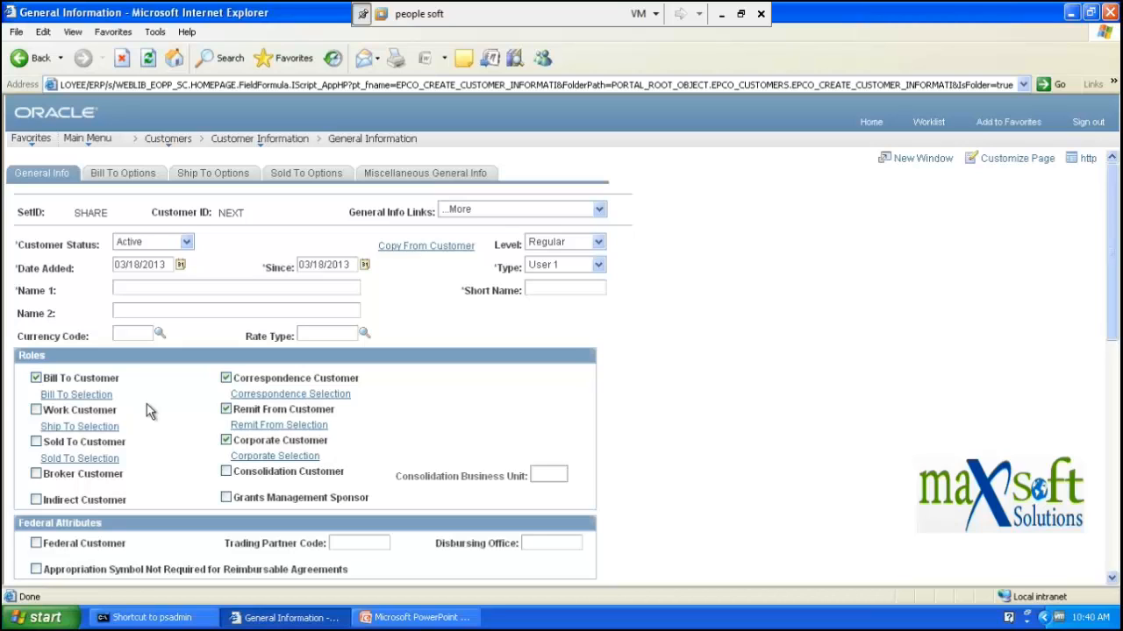
click(37, 443)
click(37, 443)
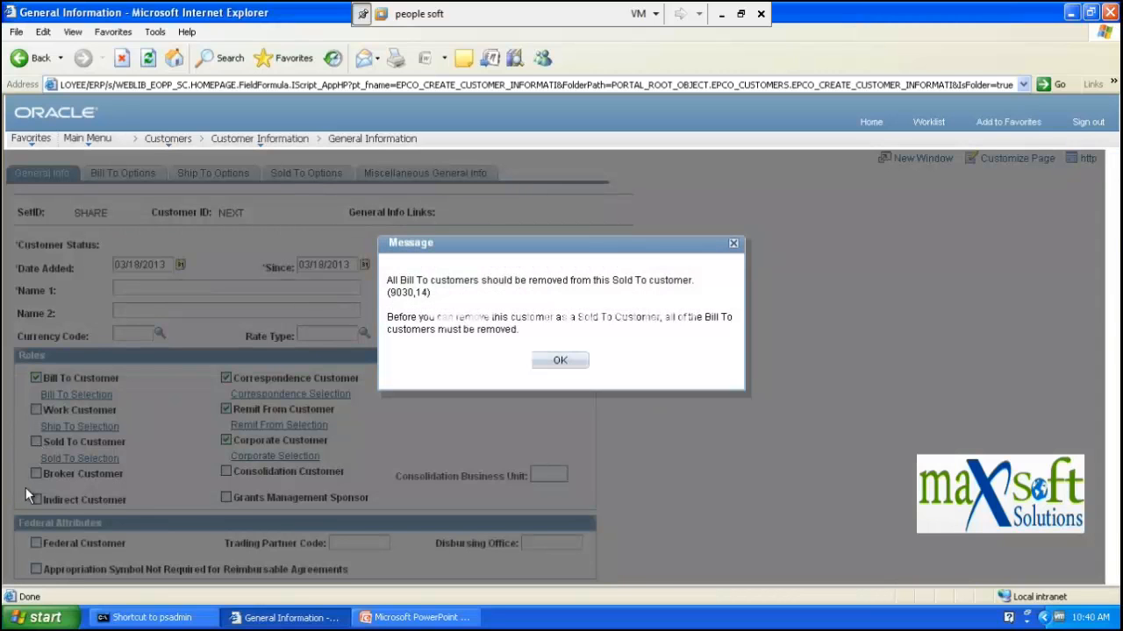
click(734, 245)
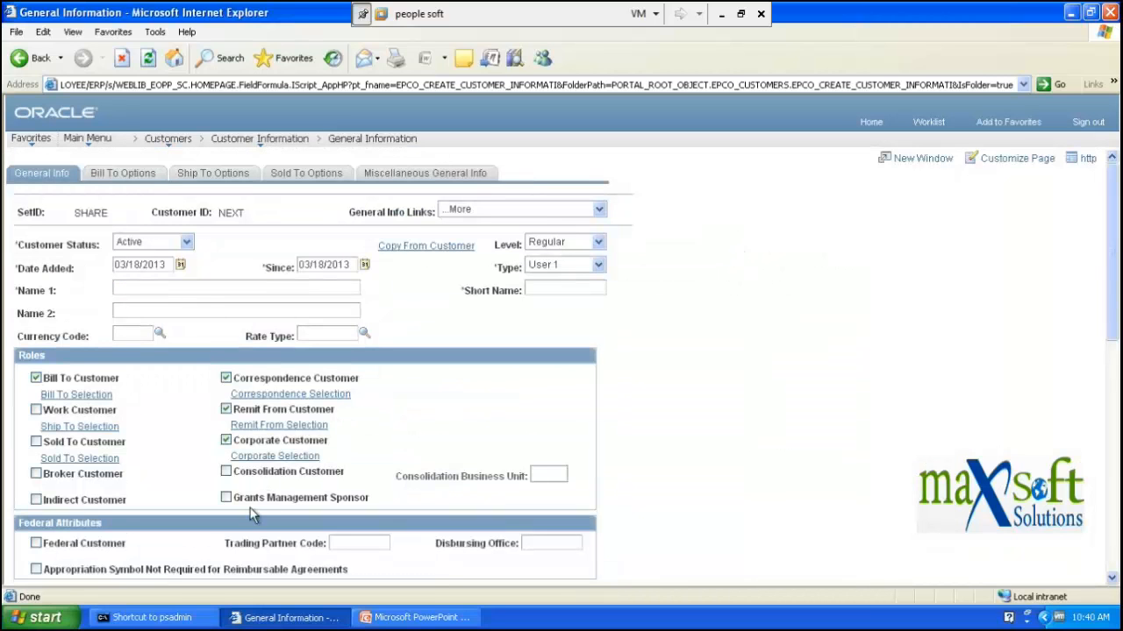
scroll(661, 474, down, 2)
scroll(660, 474, down, 6)
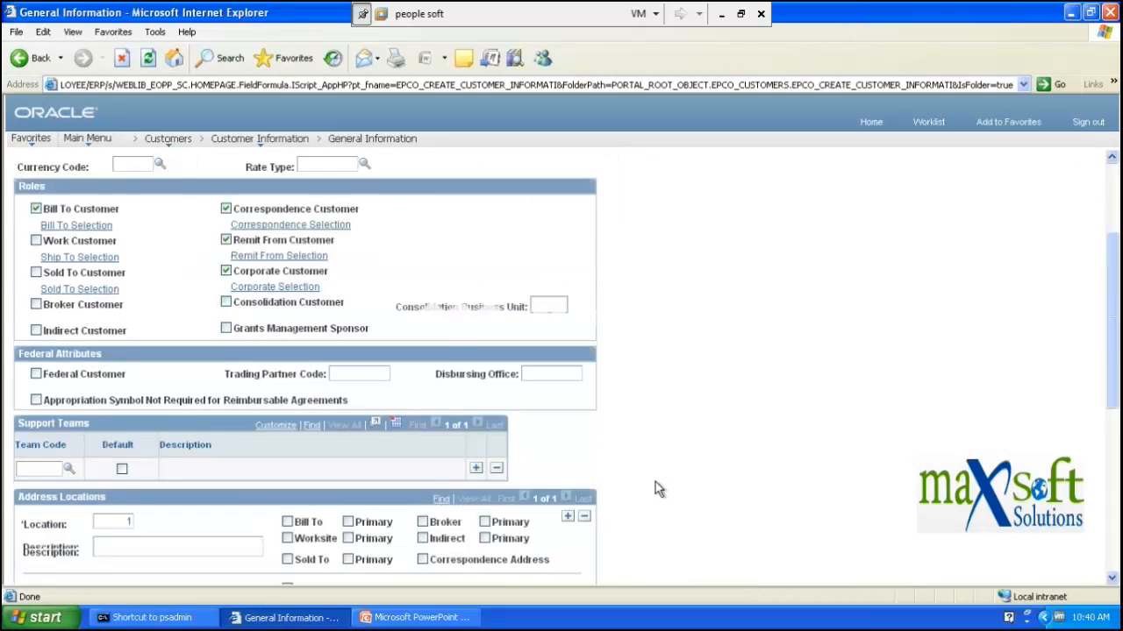
scroll(659, 488, down, 1)
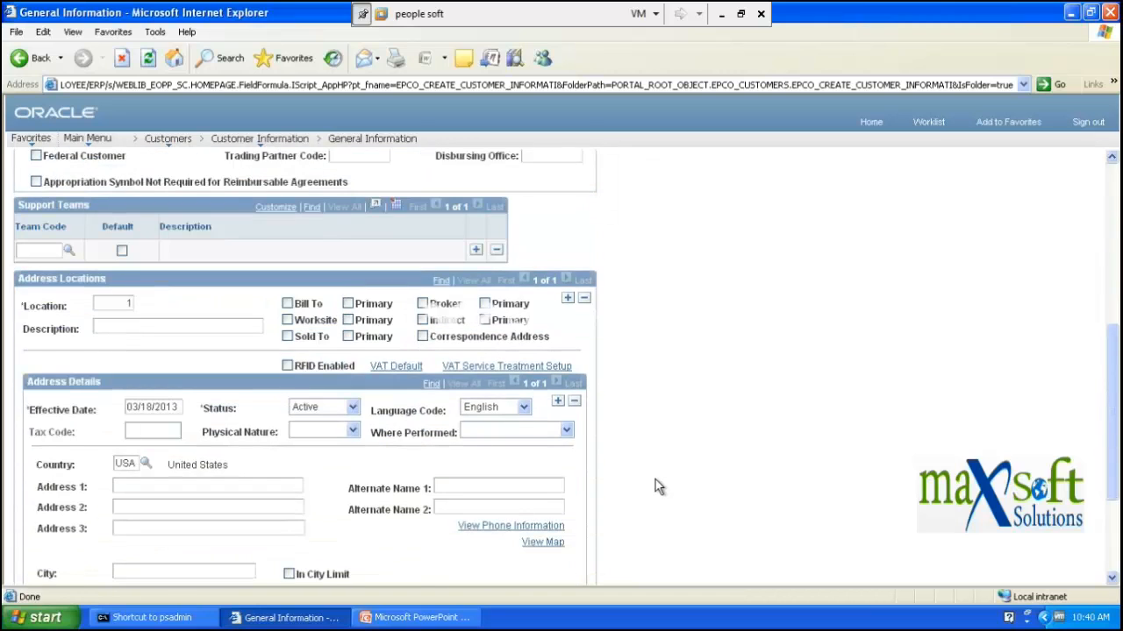
scroll(655, 481, down, 3)
scroll(659, 487, up, 4)
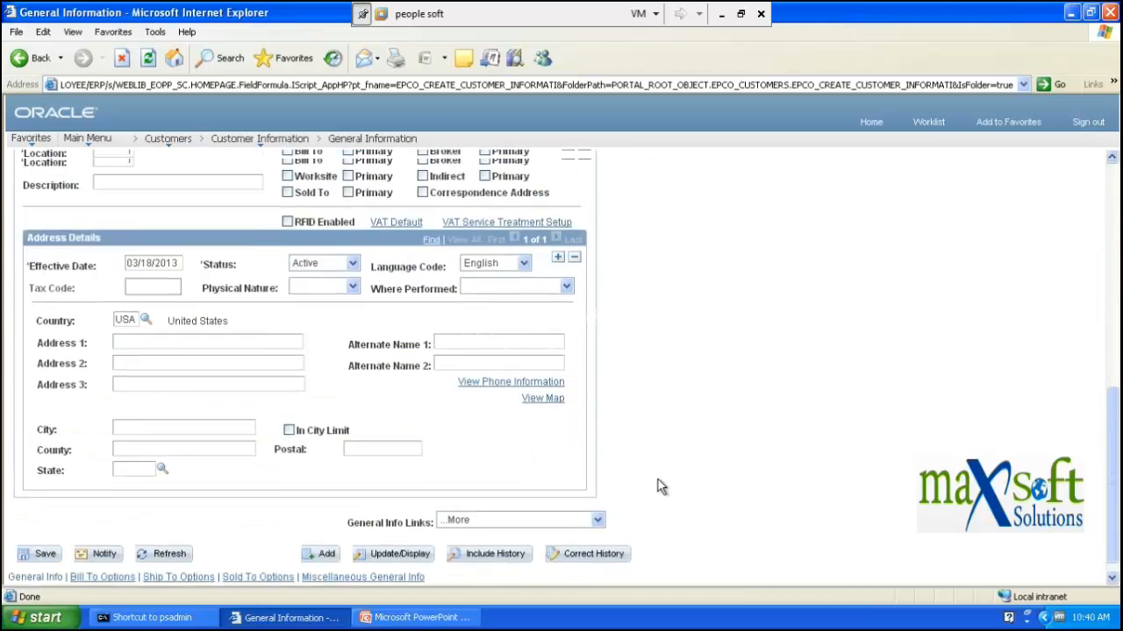
scroll(662, 488, up, 6)
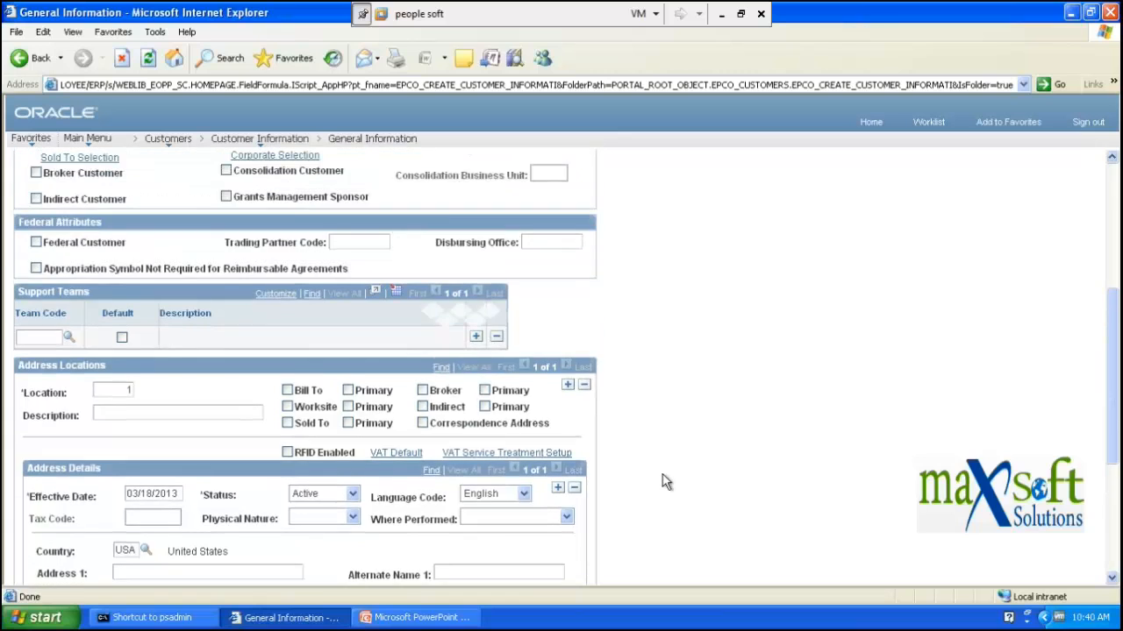
scroll(662, 481, up, 1)
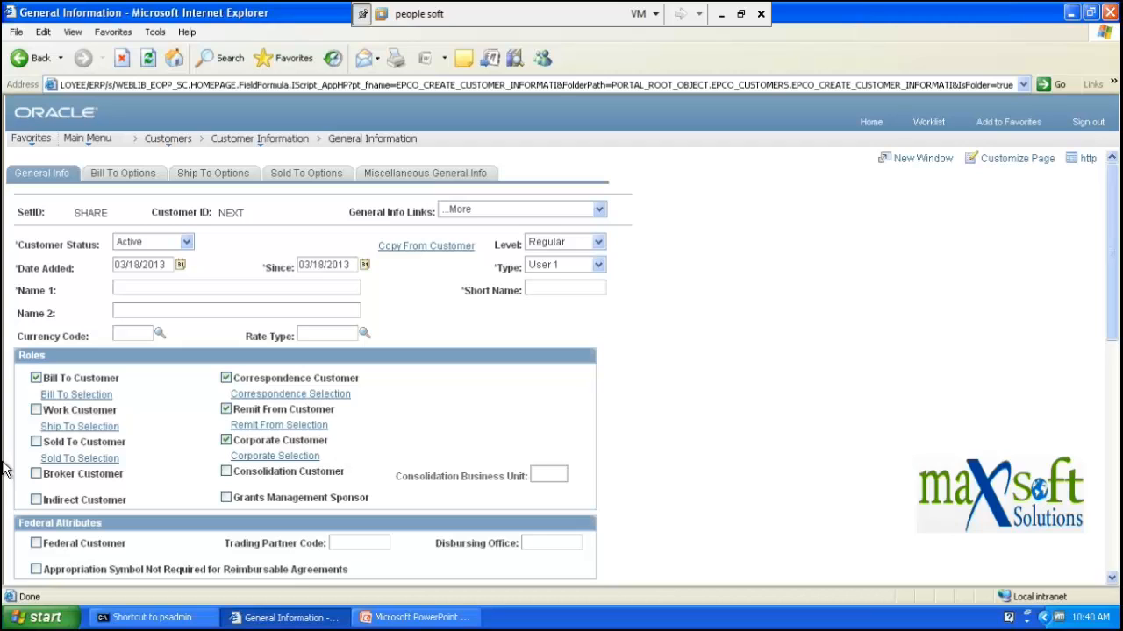
click(114, 172)
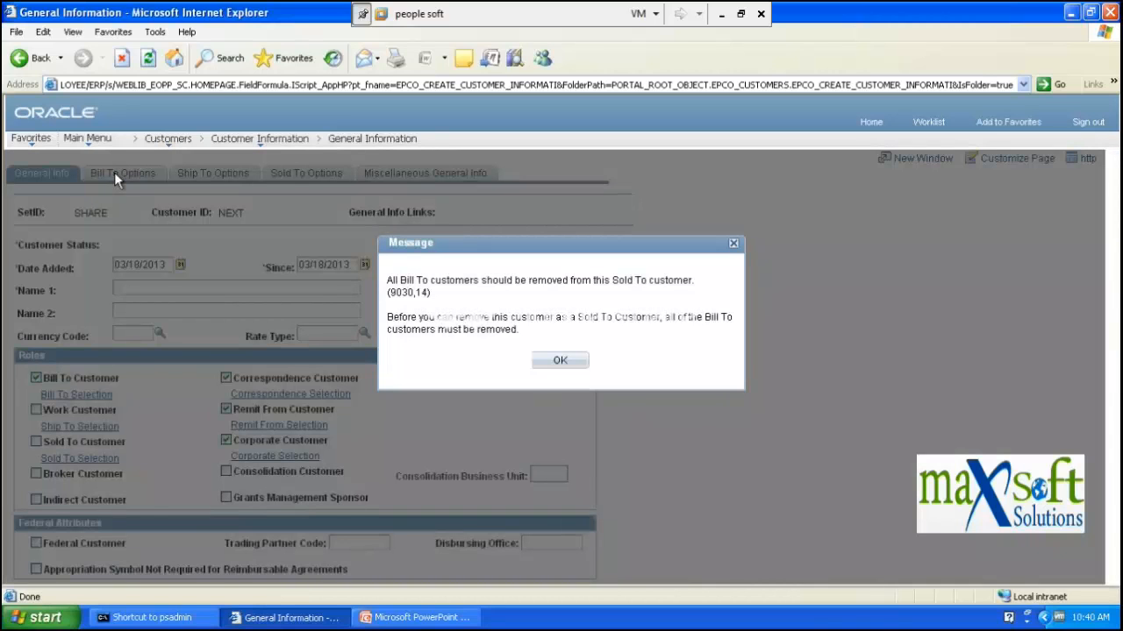
click(553, 360)
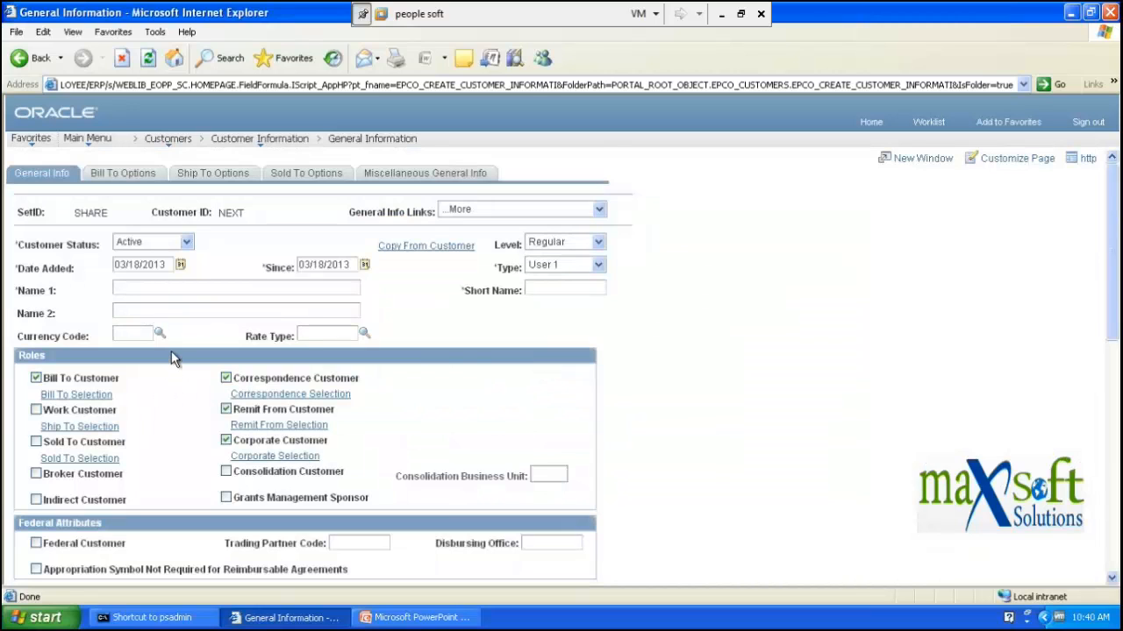
scroll(171, 355, down, 2)
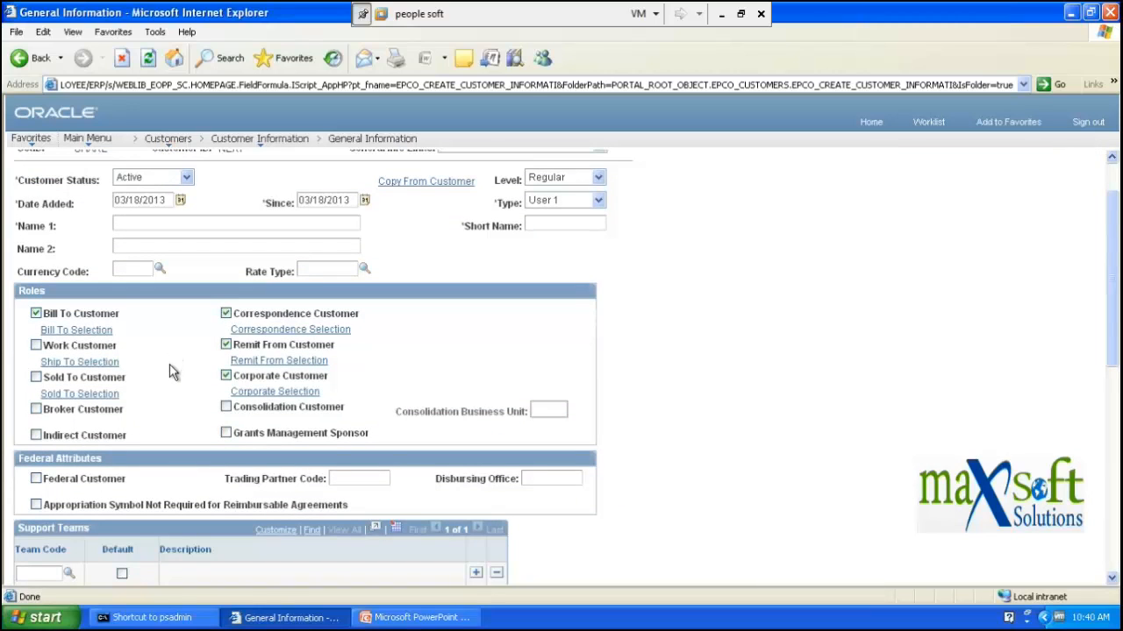
scroll(184, 344, down, 10)
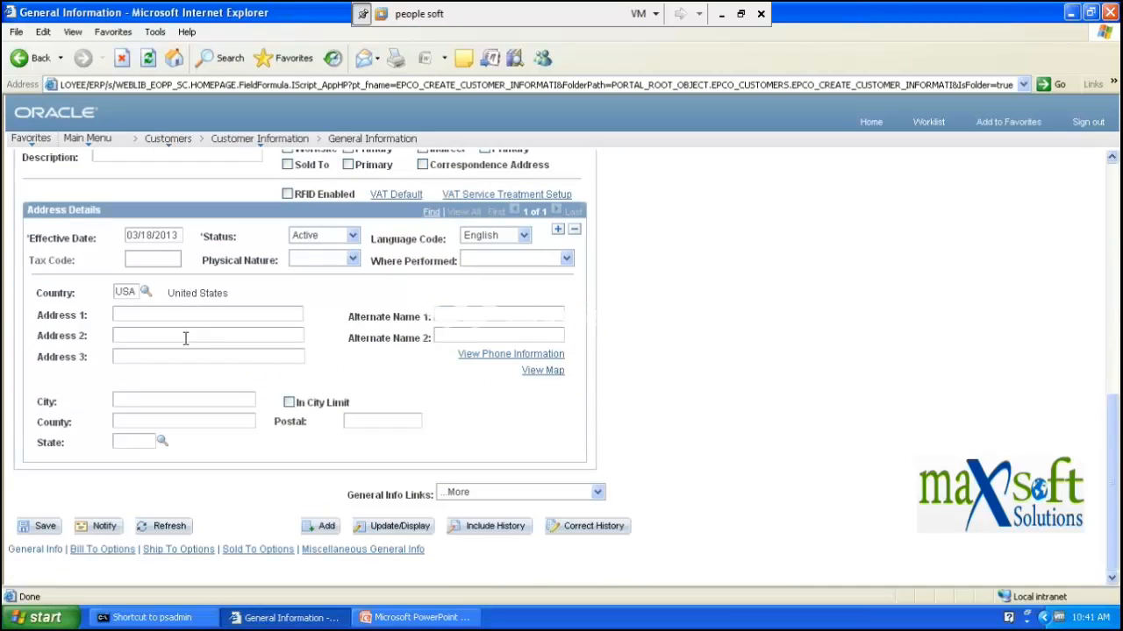
scroll(186, 340, up, 8)
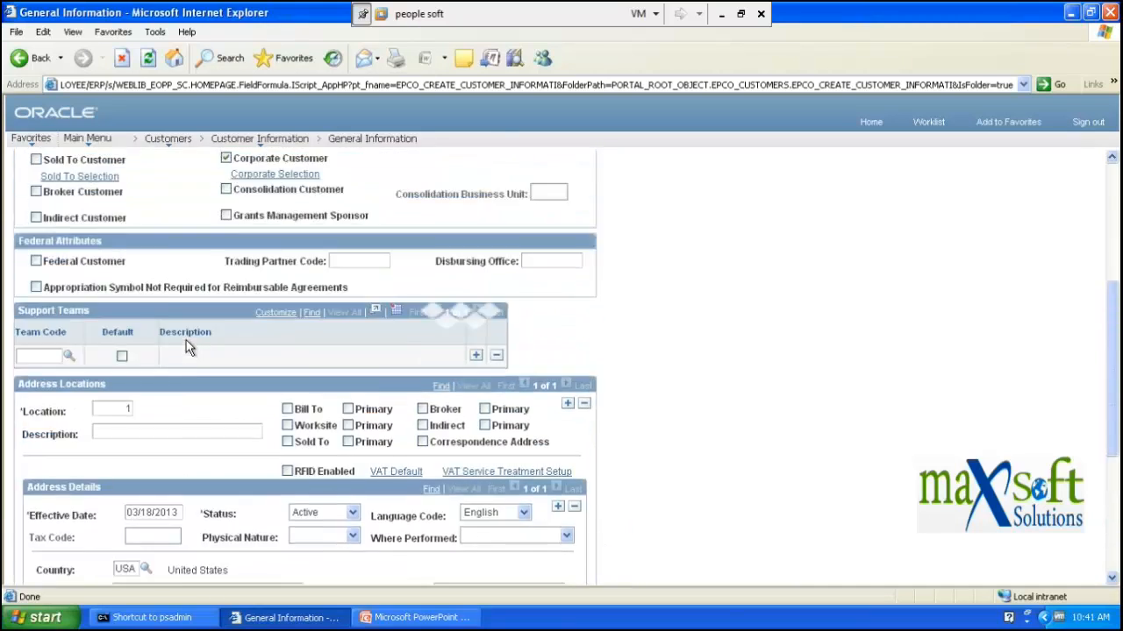
scroll(186, 348, up, 2)
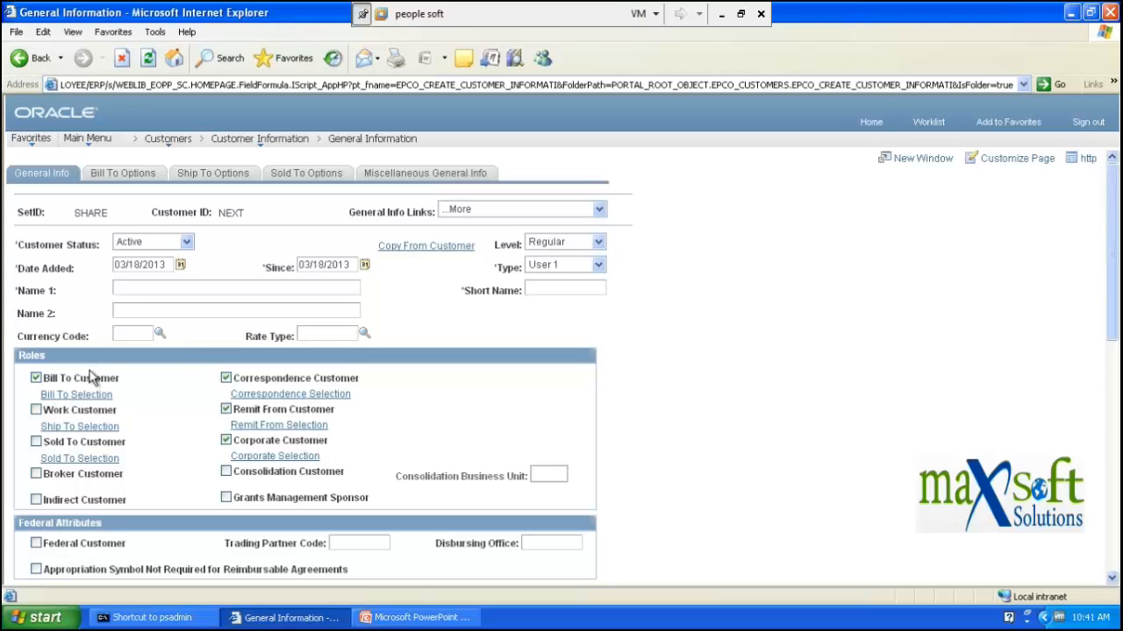
- Swap NEXT's Bill To Customer role for Sold To Customer, dismissing each warning message
click(121, 175)
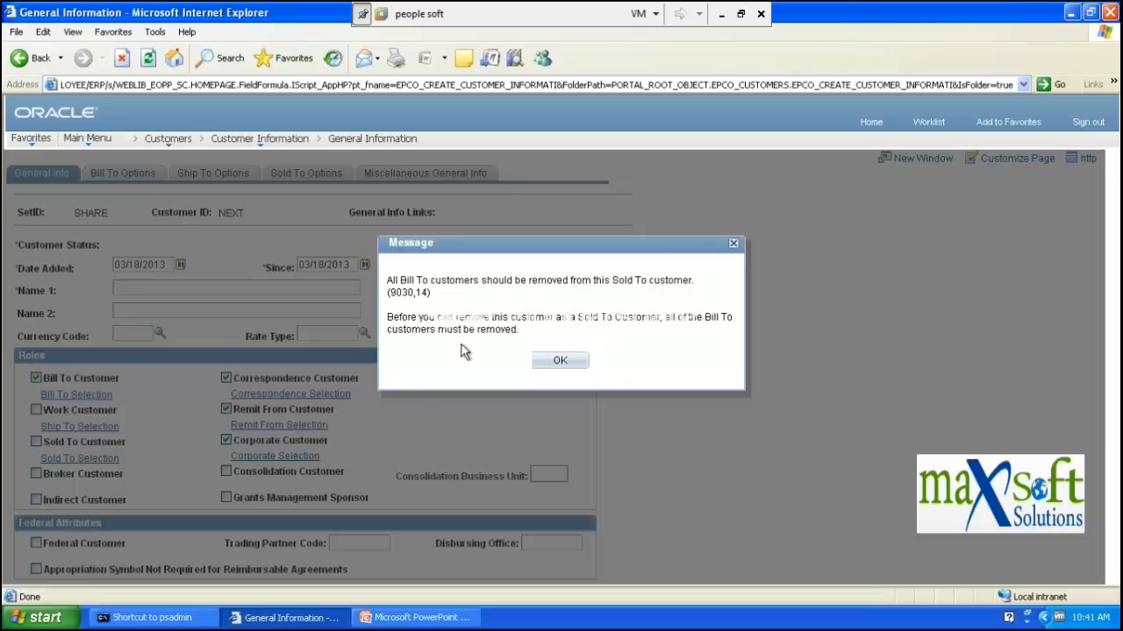
click(548, 361)
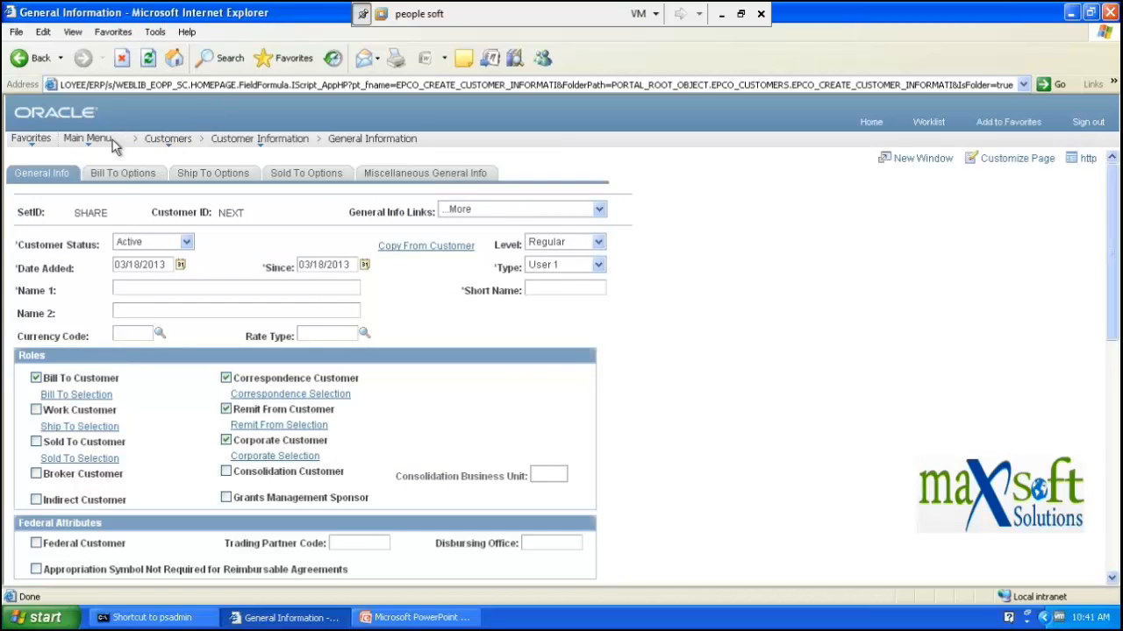
click(36, 378)
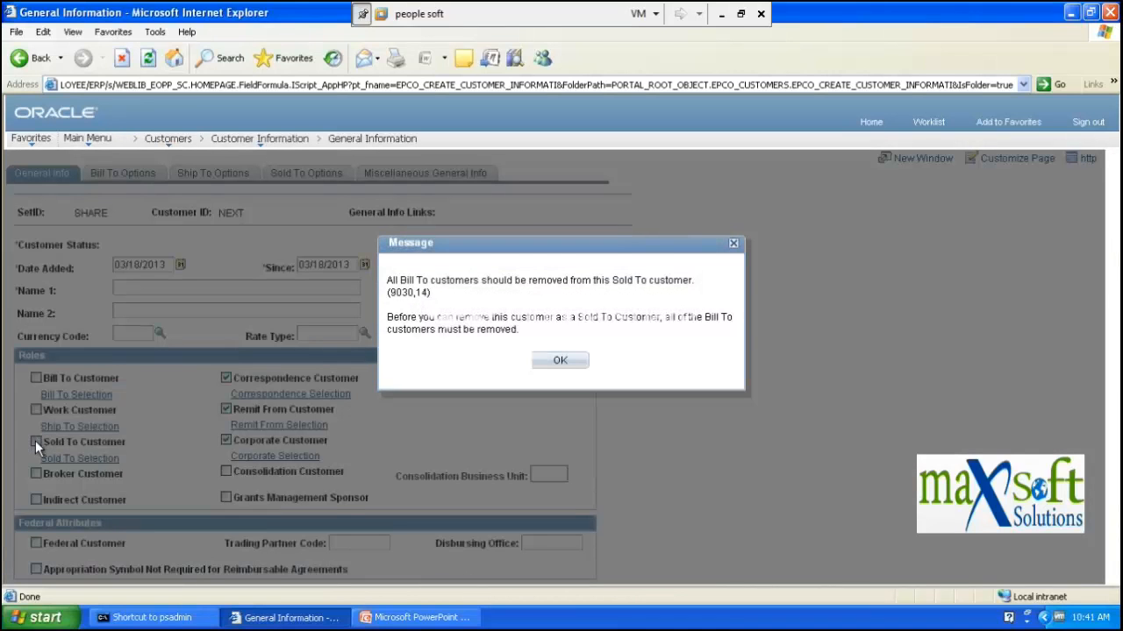
click(556, 360)
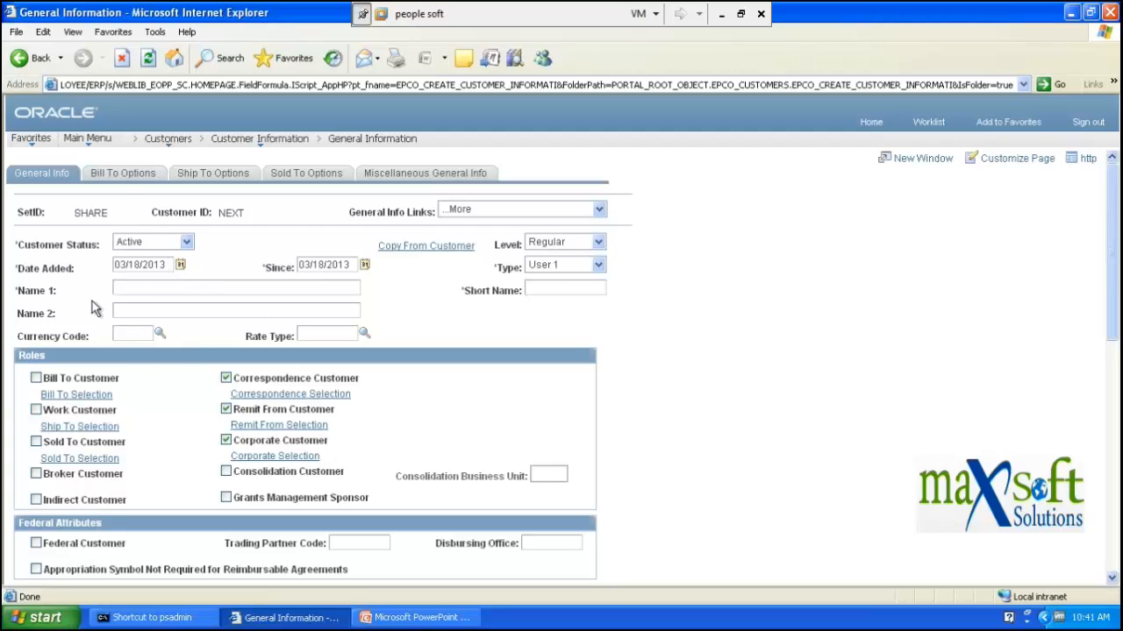
click(36, 442)
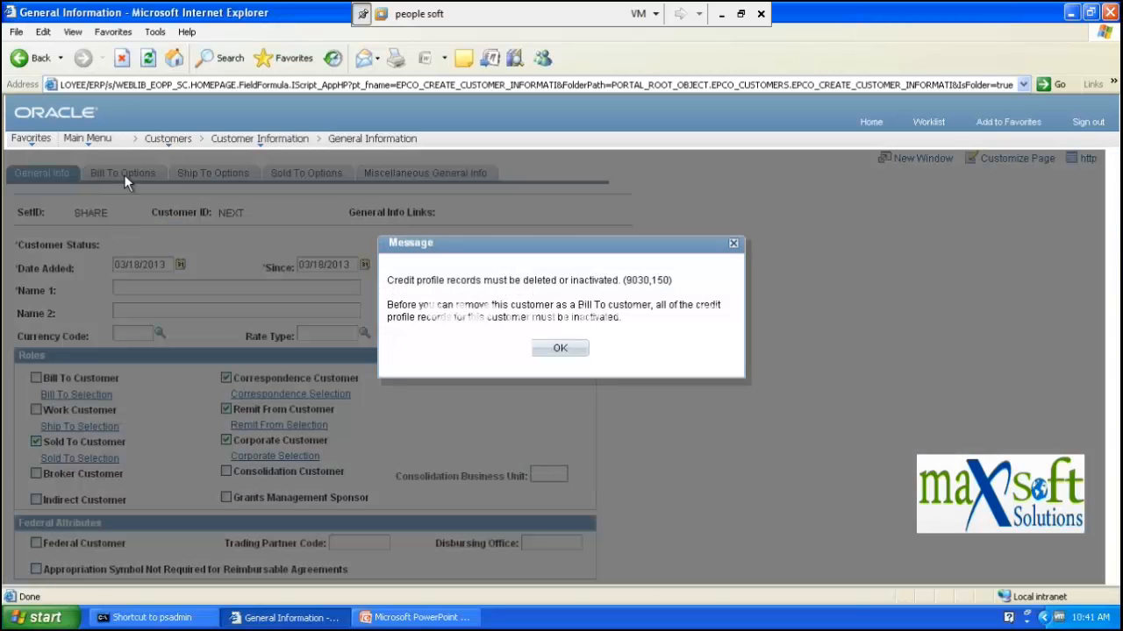
click(734, 246)
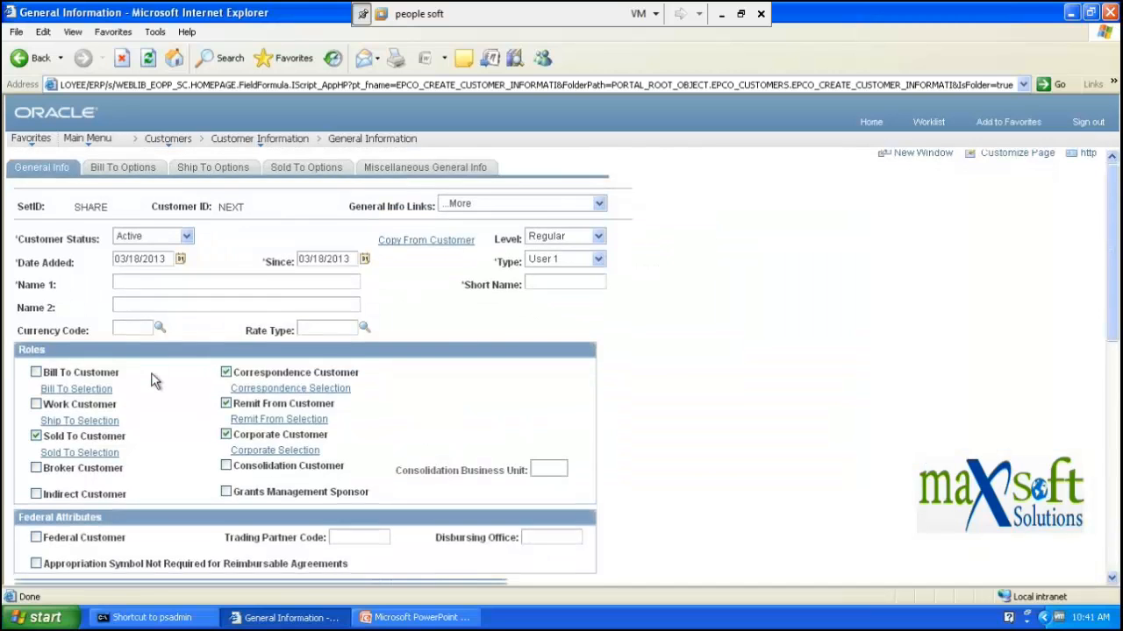
scroll(155, 377, down, 5)
scroll(184, 371, up, 1)
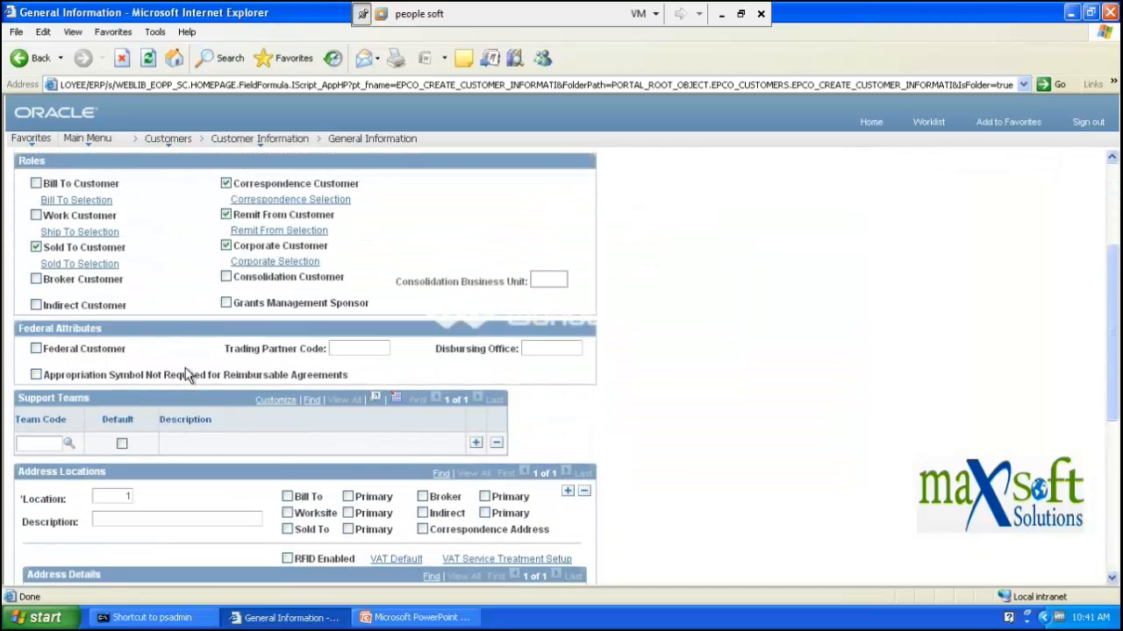
scroll(185, 370, down, 3)
scroll(184, 371, up, 2)
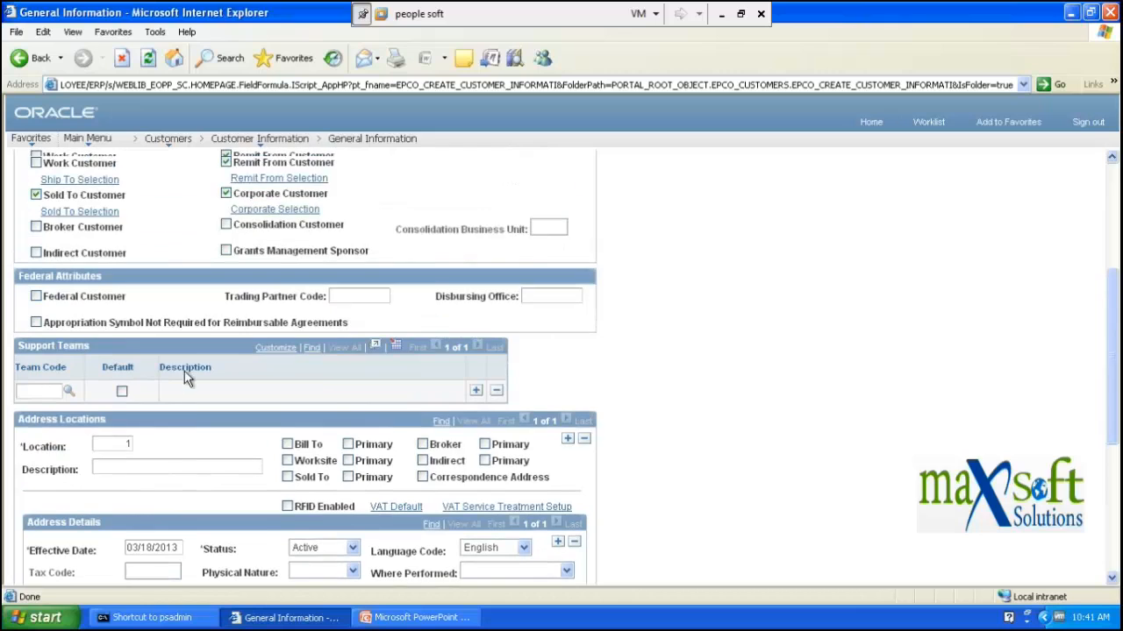
scroll(184, 371, up, 5)
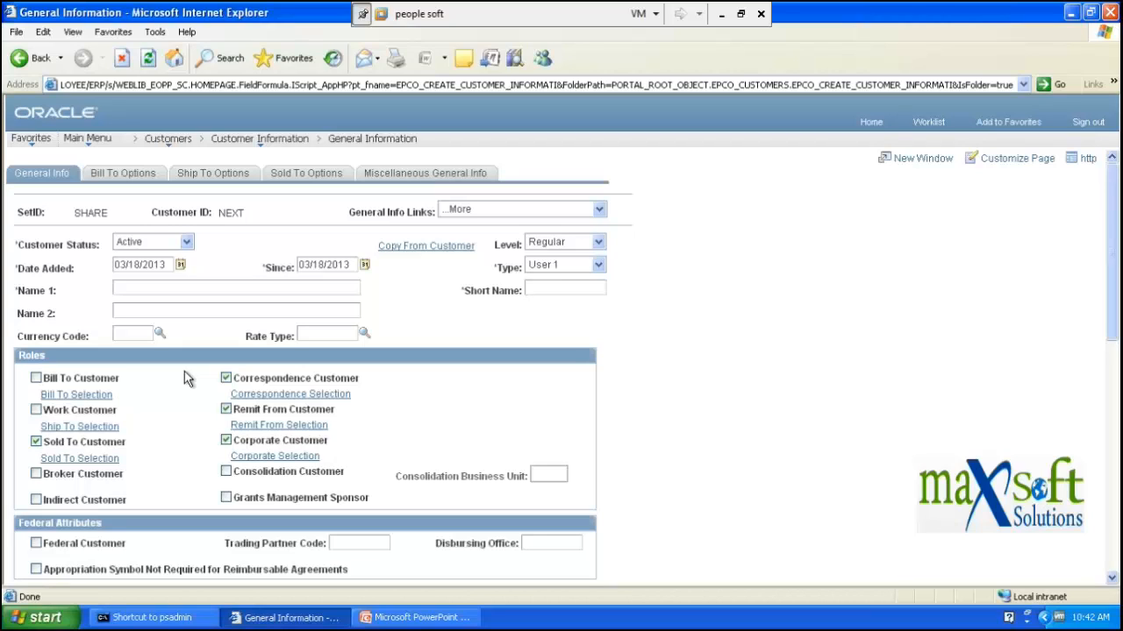
- Uncheck Sold To Customer, then return Home, discarding the unsaved customer NEXT
click(36, 443)
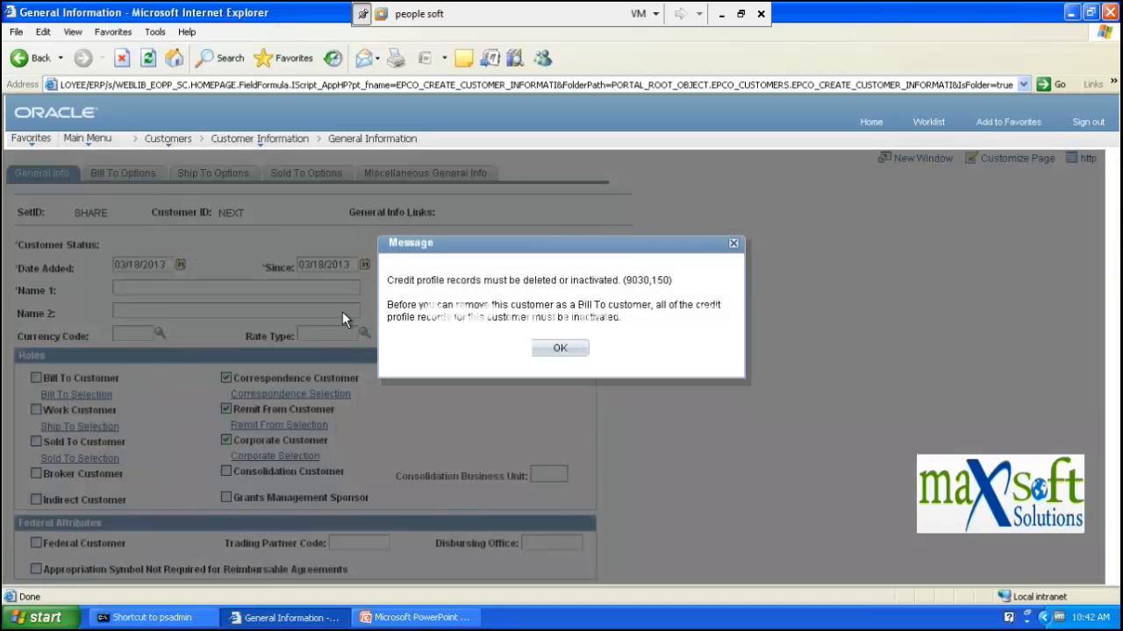
click(561, 349)
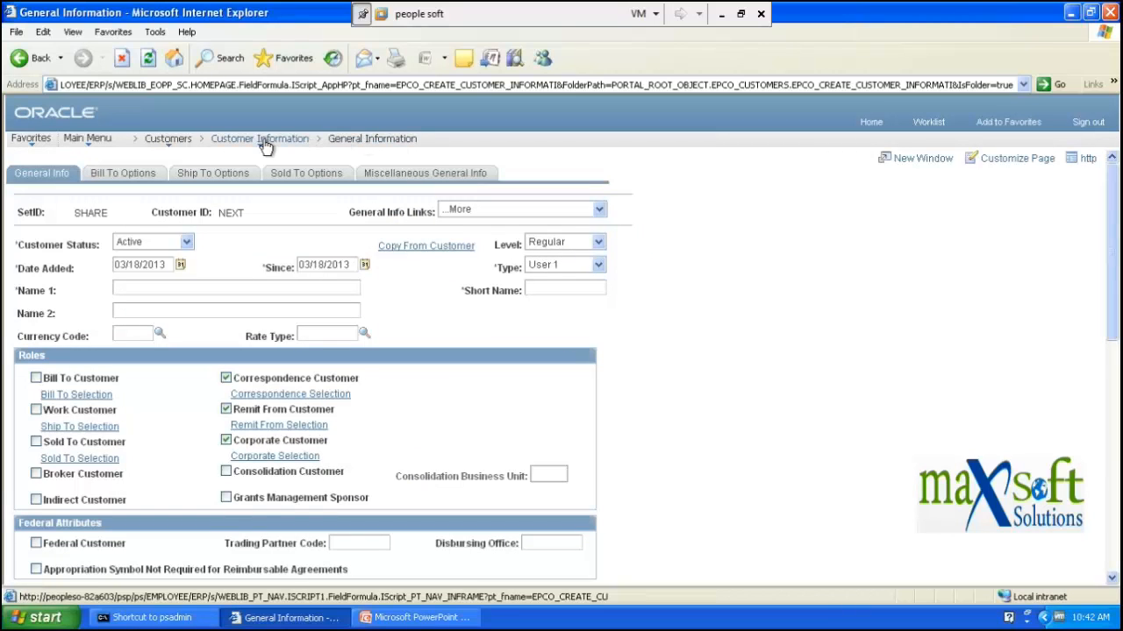
click(868, 123)
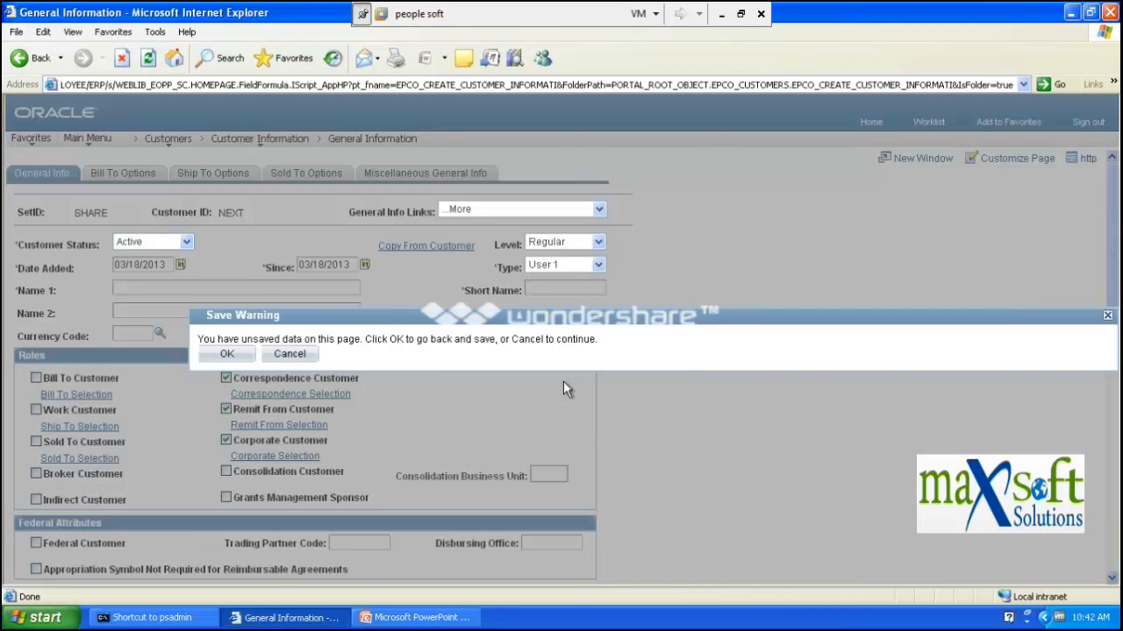
click(303, 357)
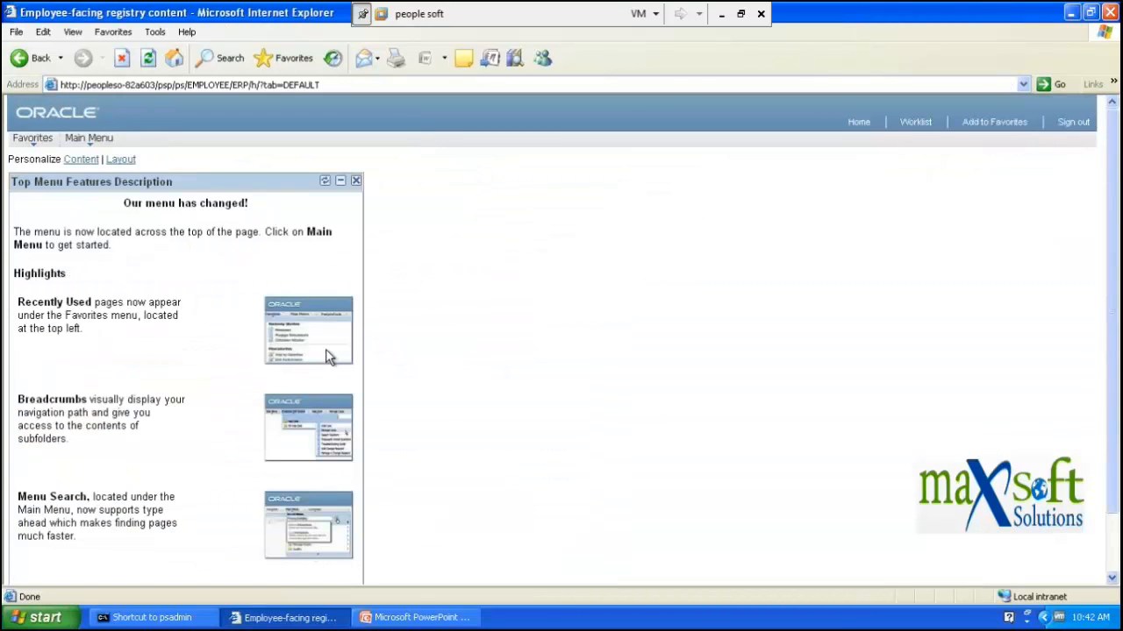
click(721, 9)
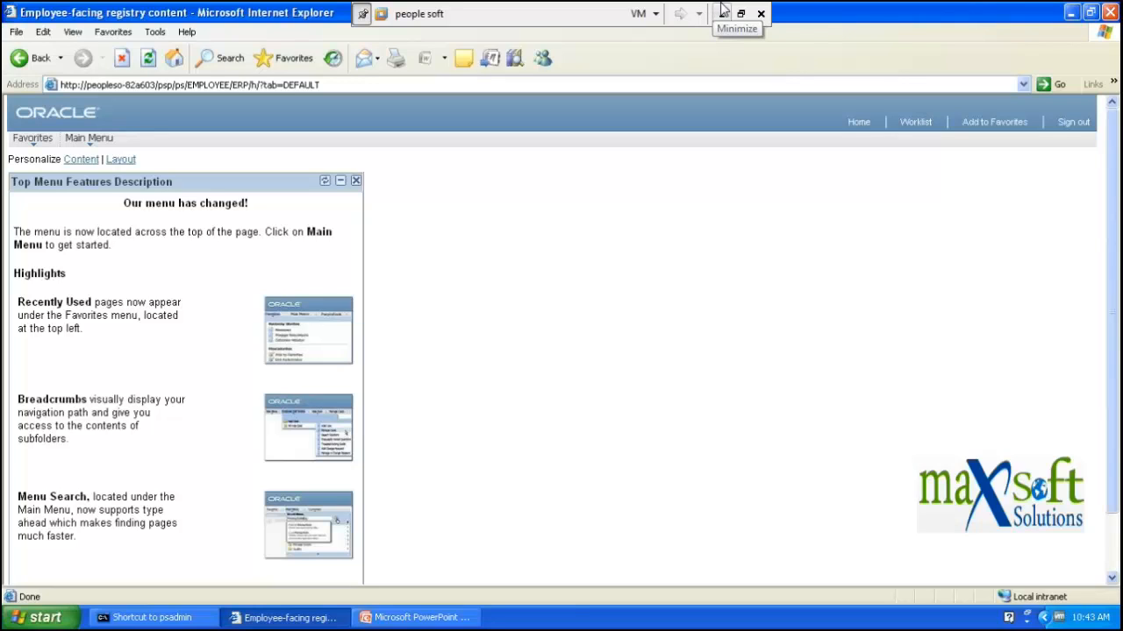
click(721, 11)
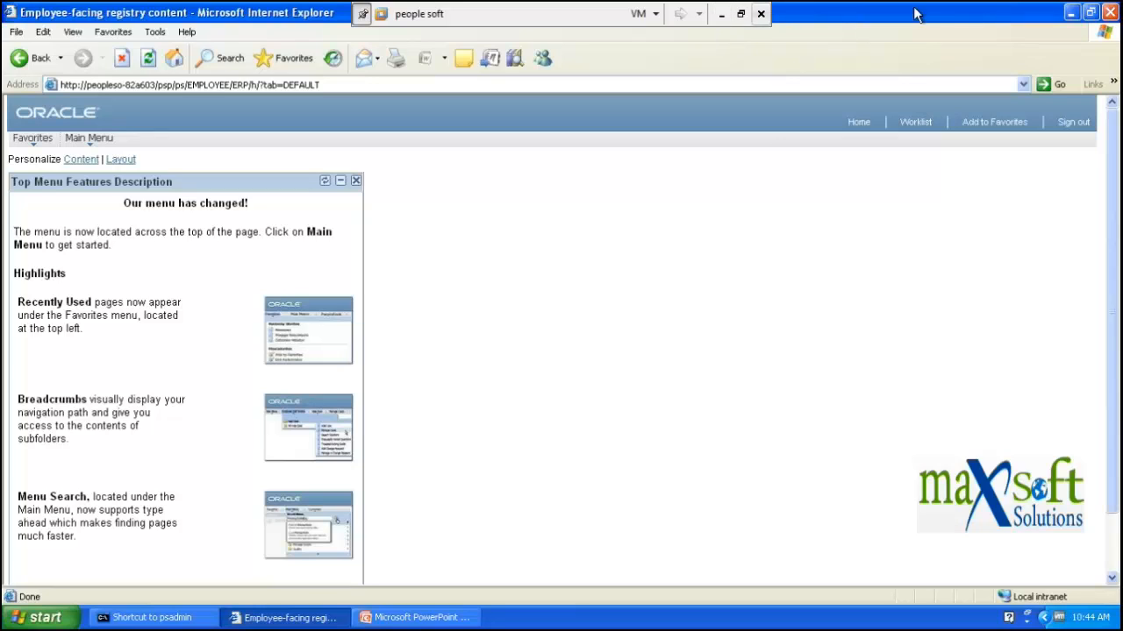
- Minimize and restore Internet Explorer, then minimize the VM to show the host's Downloads folder
click(1071, 13)
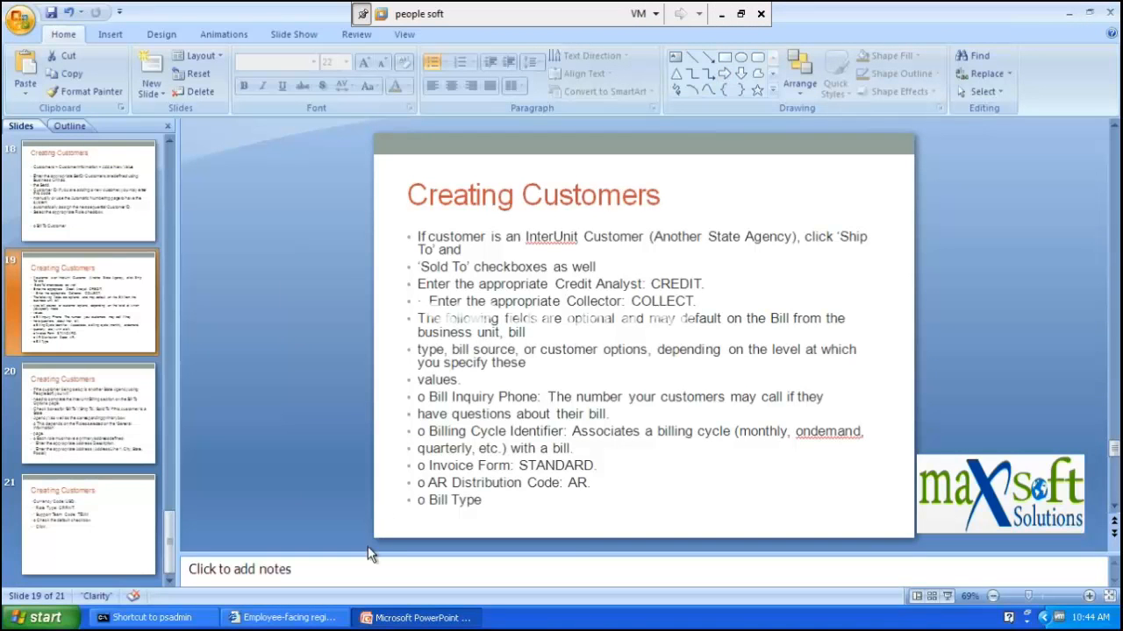
click(283, 617)
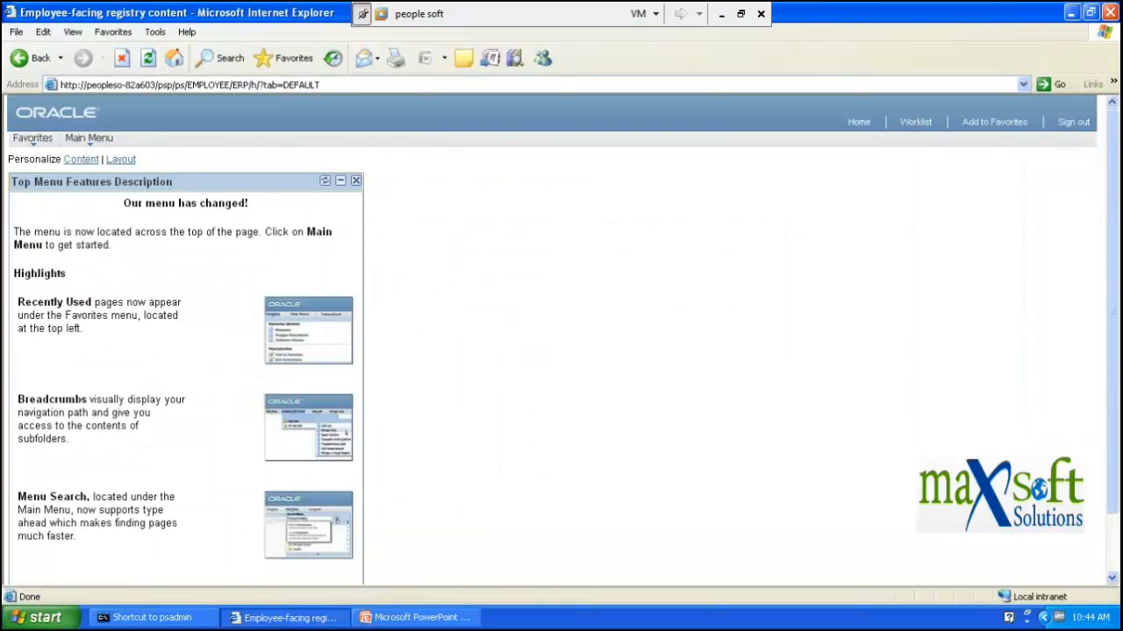
click(721, 13)
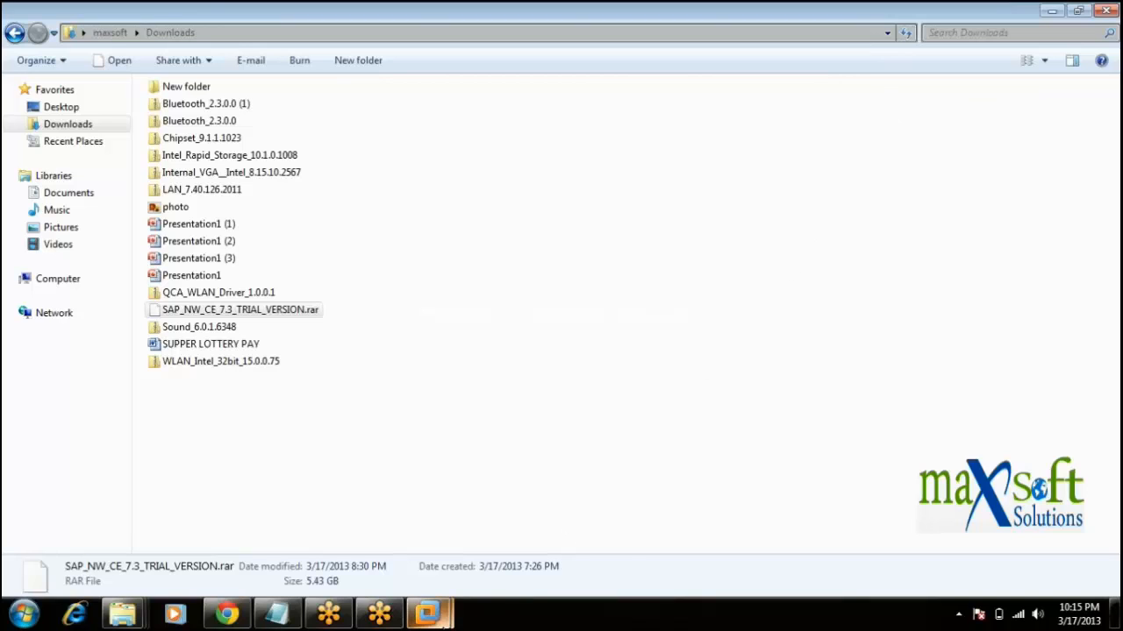
- Restore the 'people soft' virtual machine window from its taskbar preview
mouse_move(429, 614)
click(473, 555)
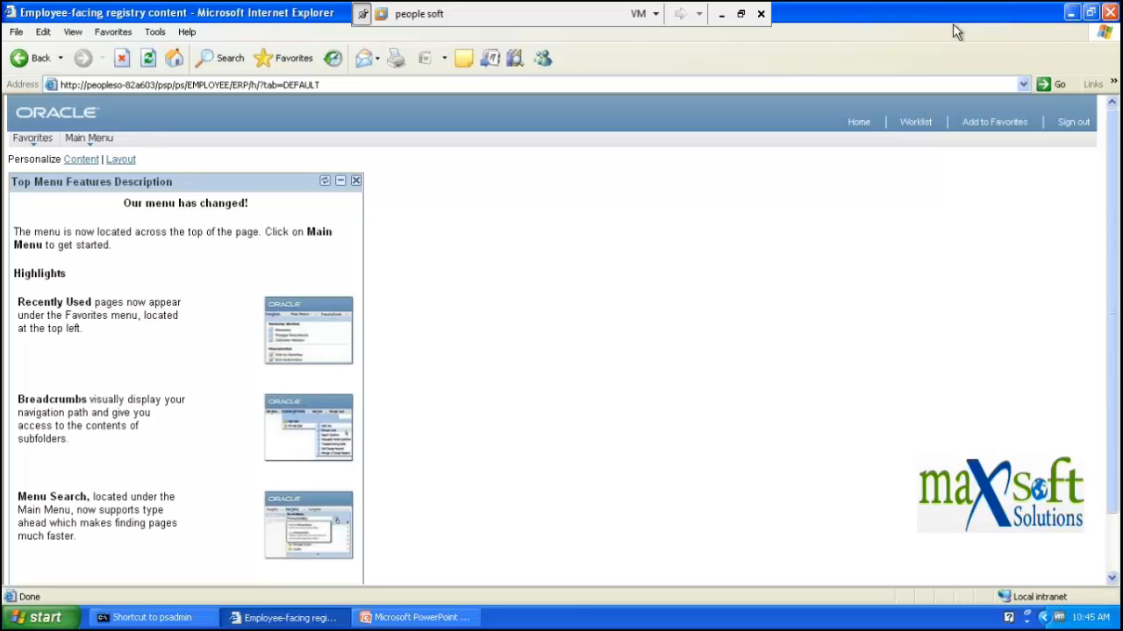
double_click(863, 14)
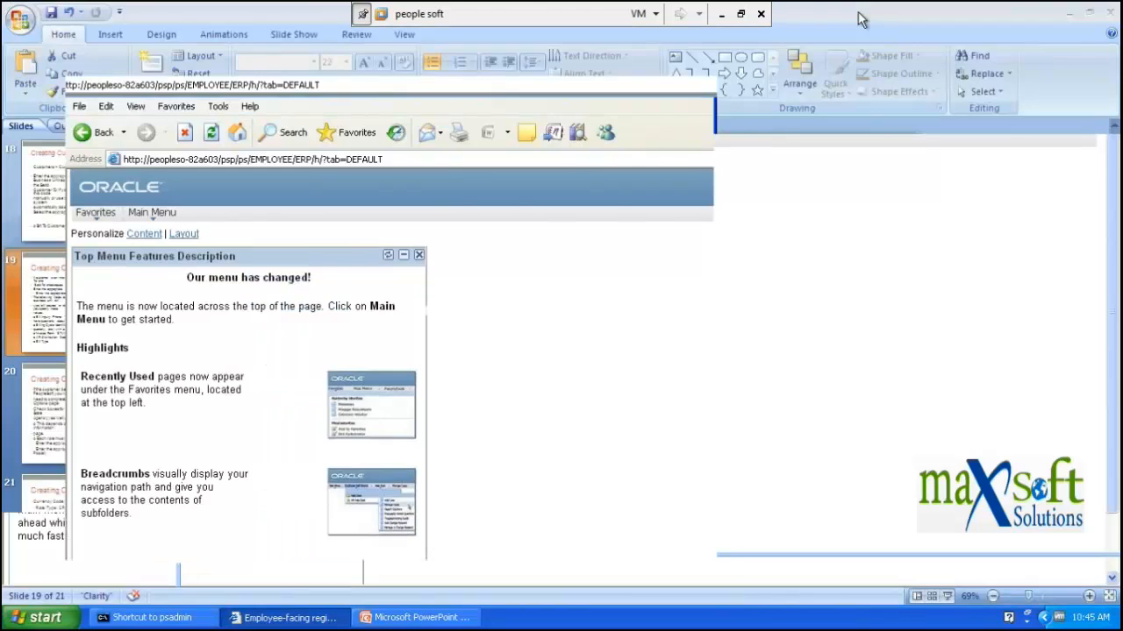
click(857, 12)
double_click(858, 12)
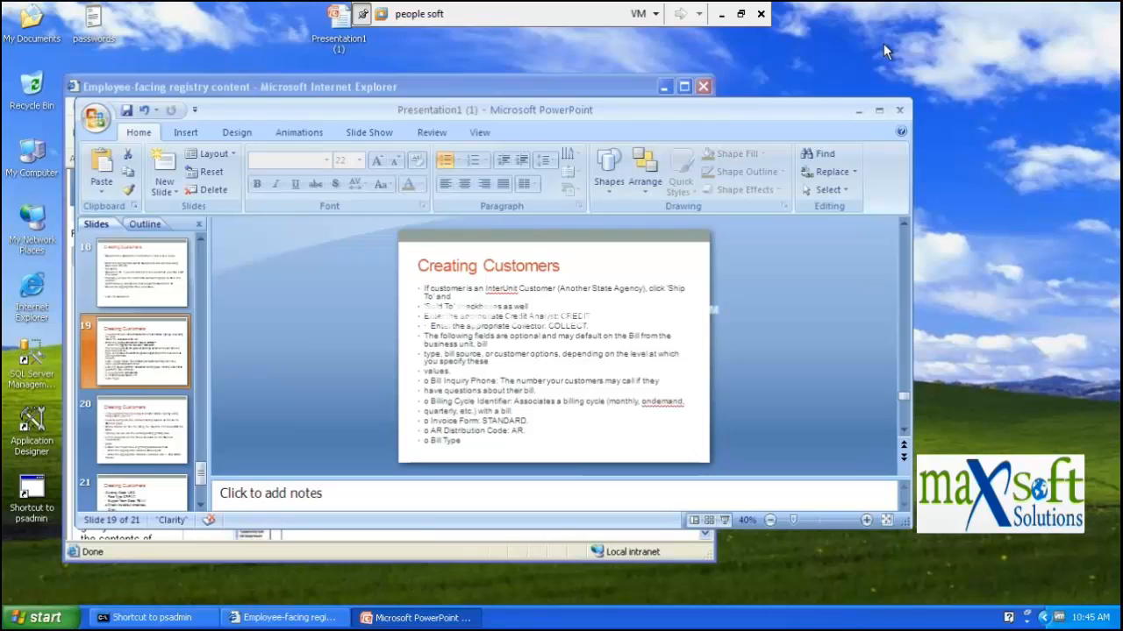
click(686, 90)
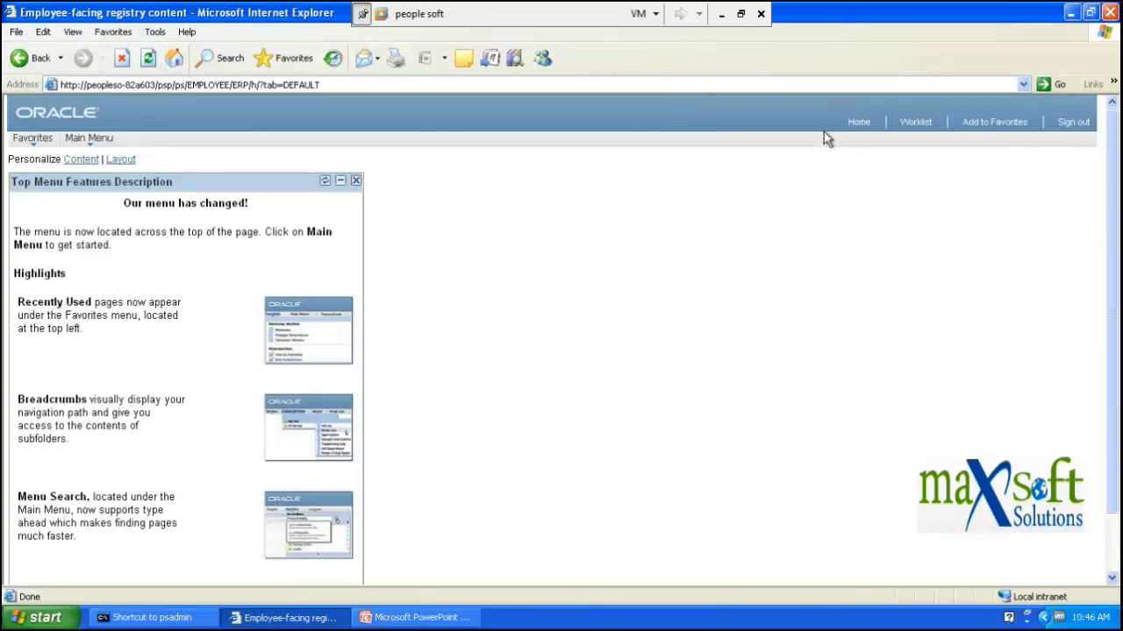
- Go from Main Menu to the Set Up Financials/Supply Chain folder
click(97, 143)
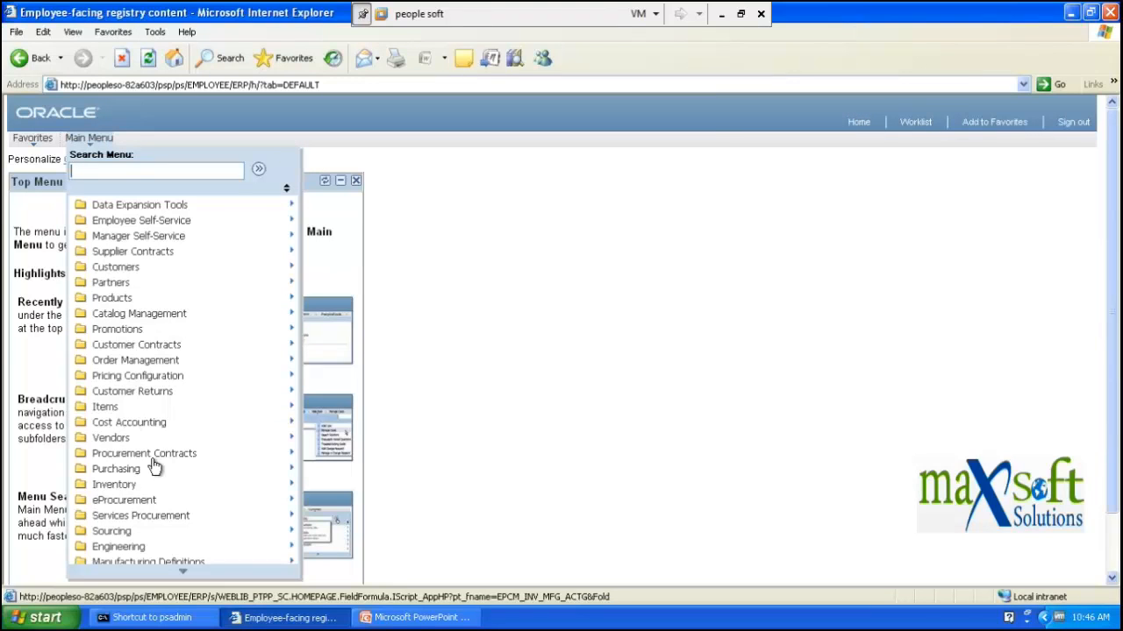
scroll(132, 407, down, 3)
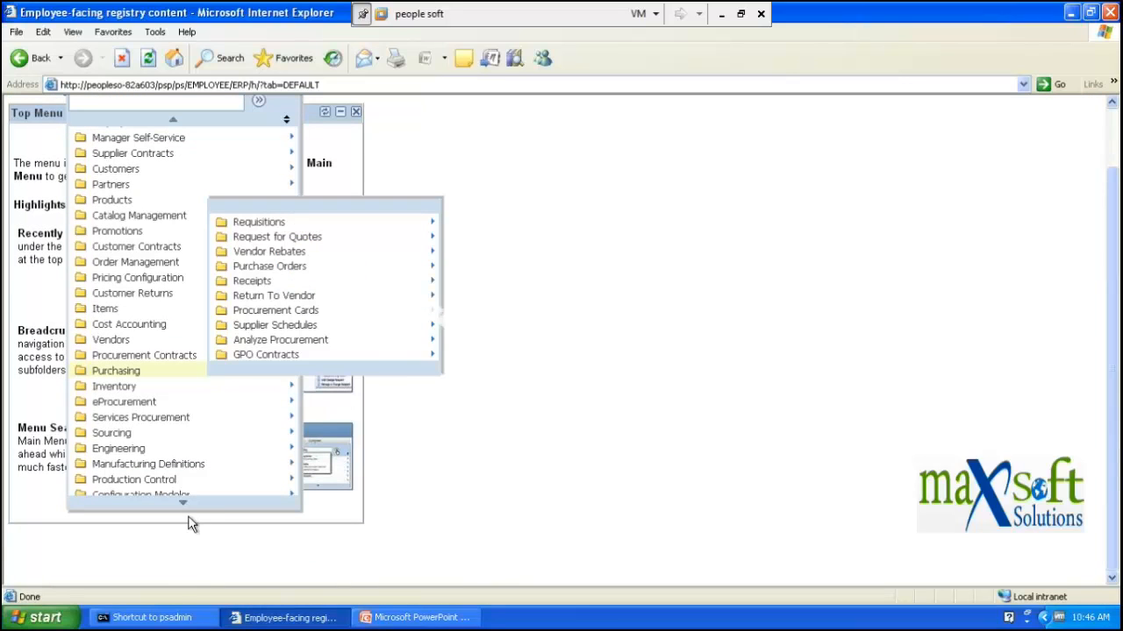
mouse_move(188, 509)
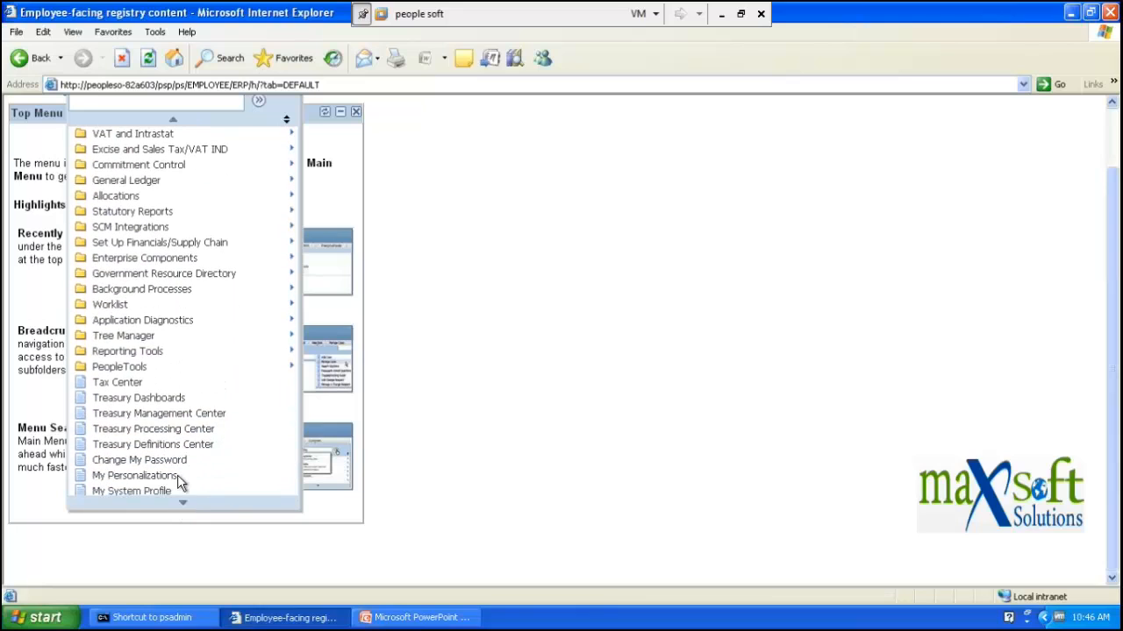
click(193, 245)
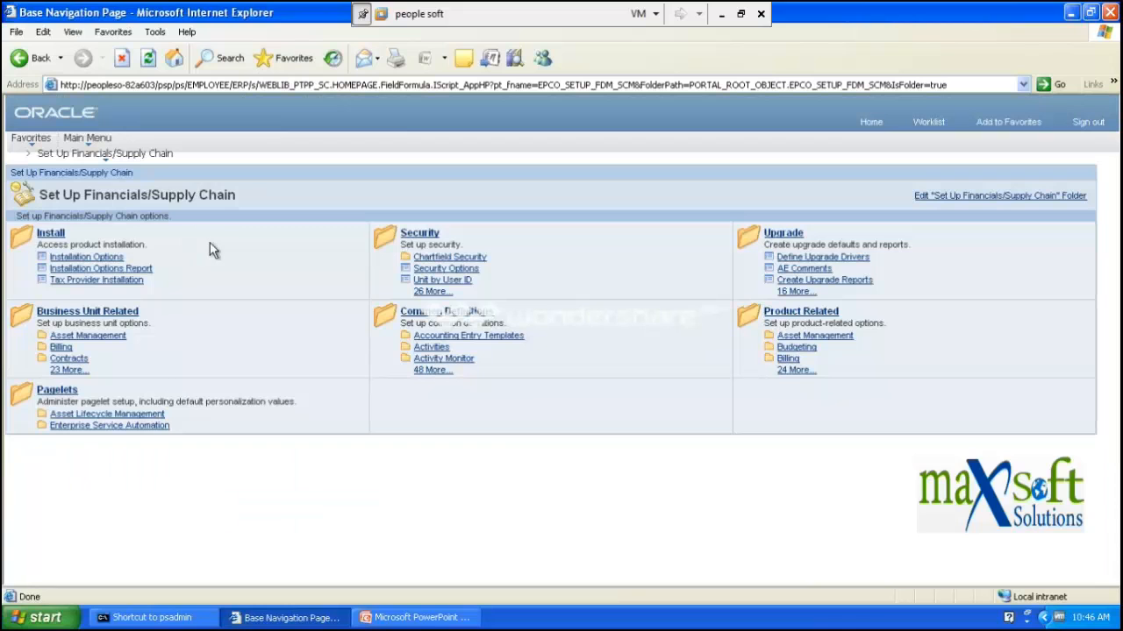
- Drill into Product Related > Billing > Setup, then bring up the Creating Customers slides
click(785, 315)
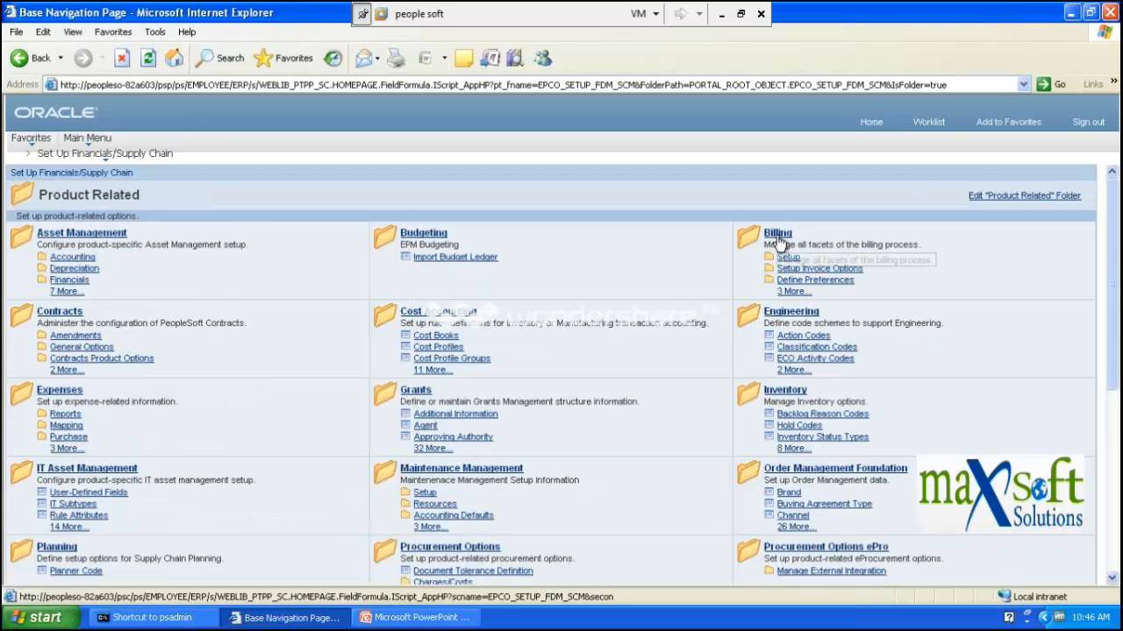
click(777, 234)
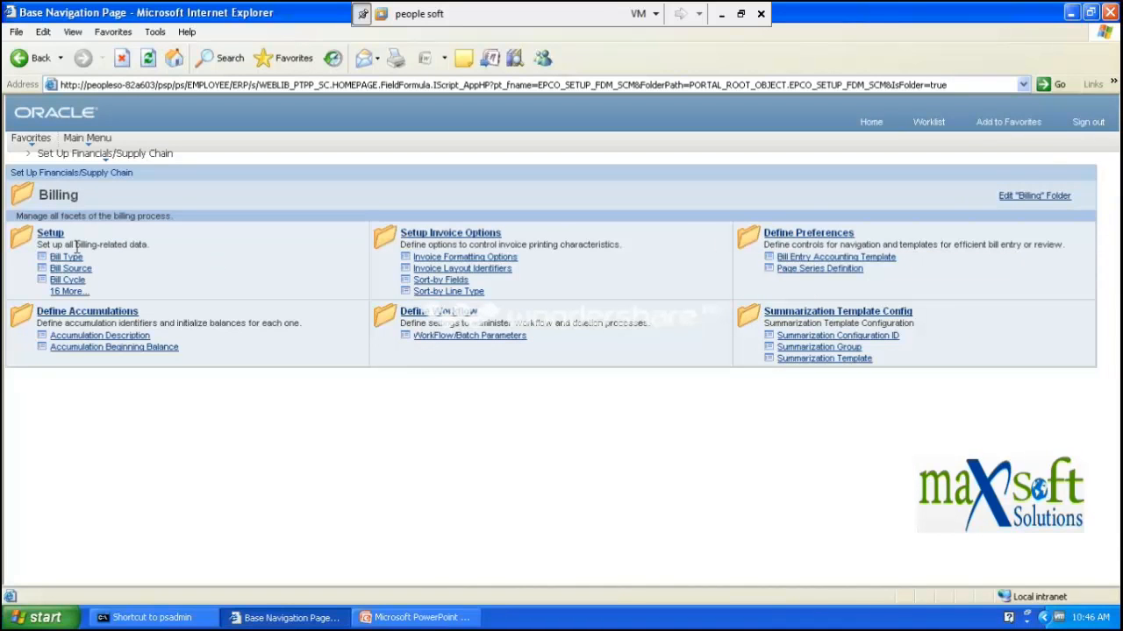
click(51, 235)
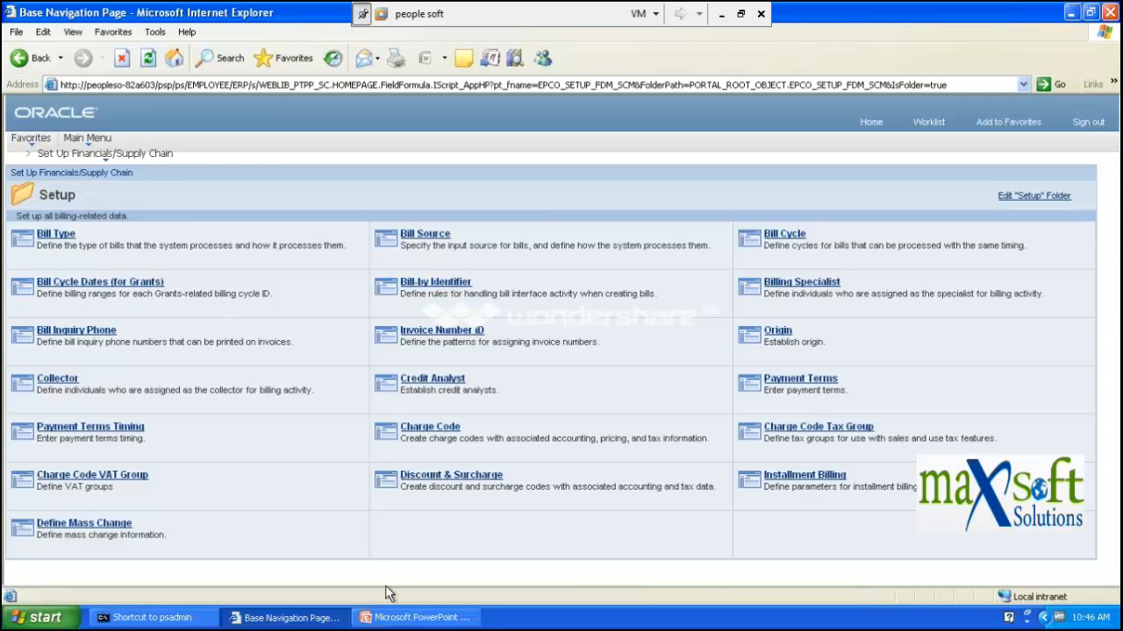
click(391, 619)
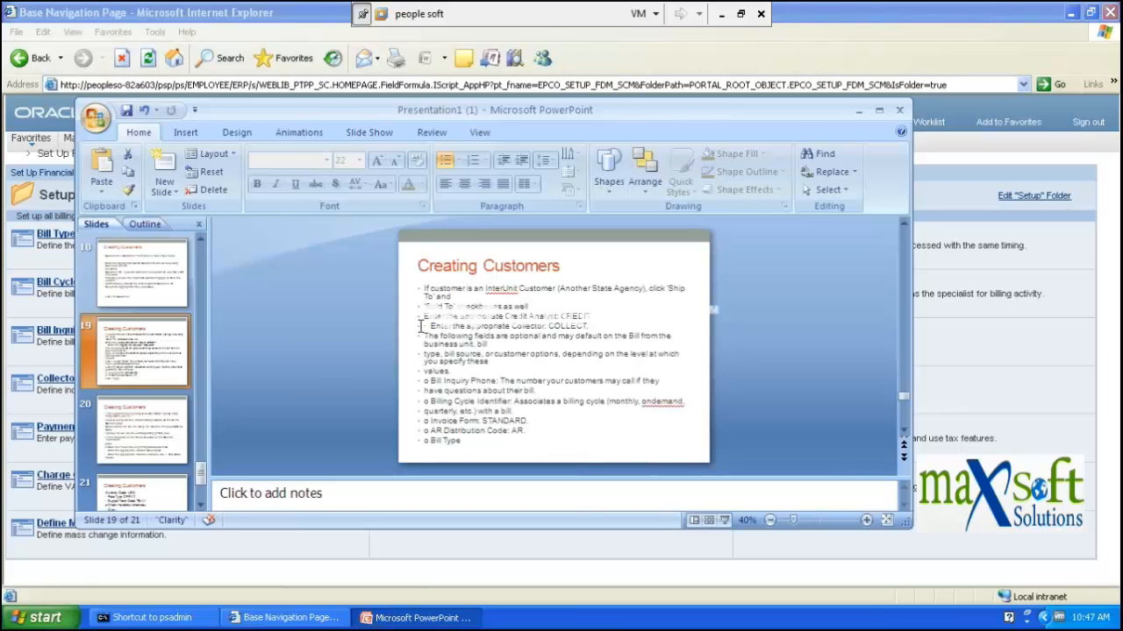
- Show slide 20 on InterUnit billing and addresses full-screen, then minimize PowerPoint
click(125, 436)
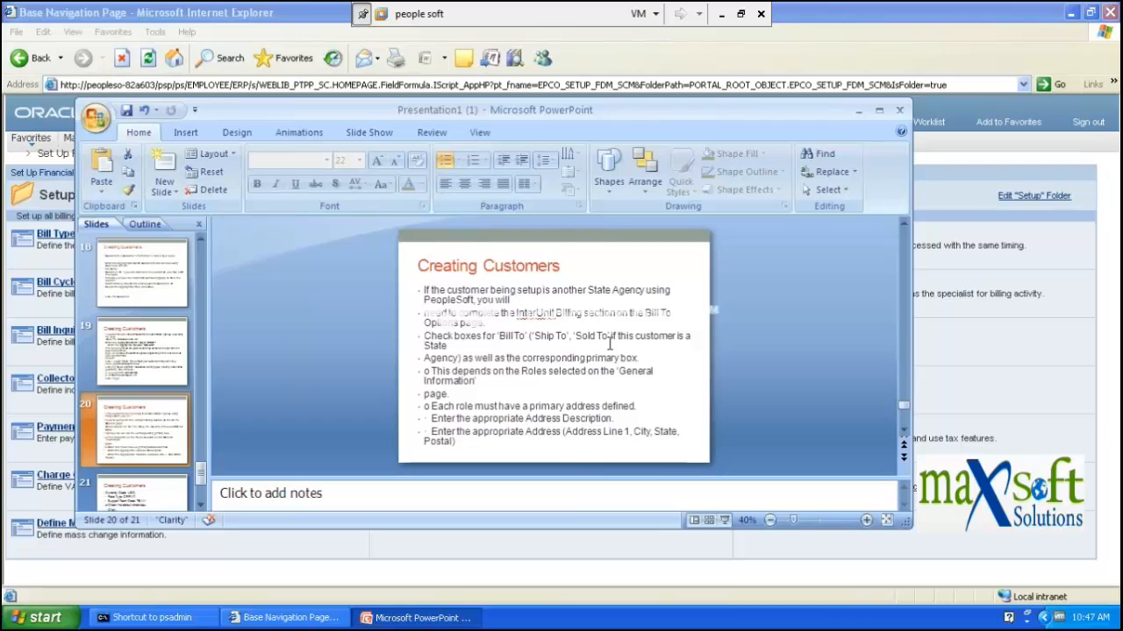
click(878, 112)
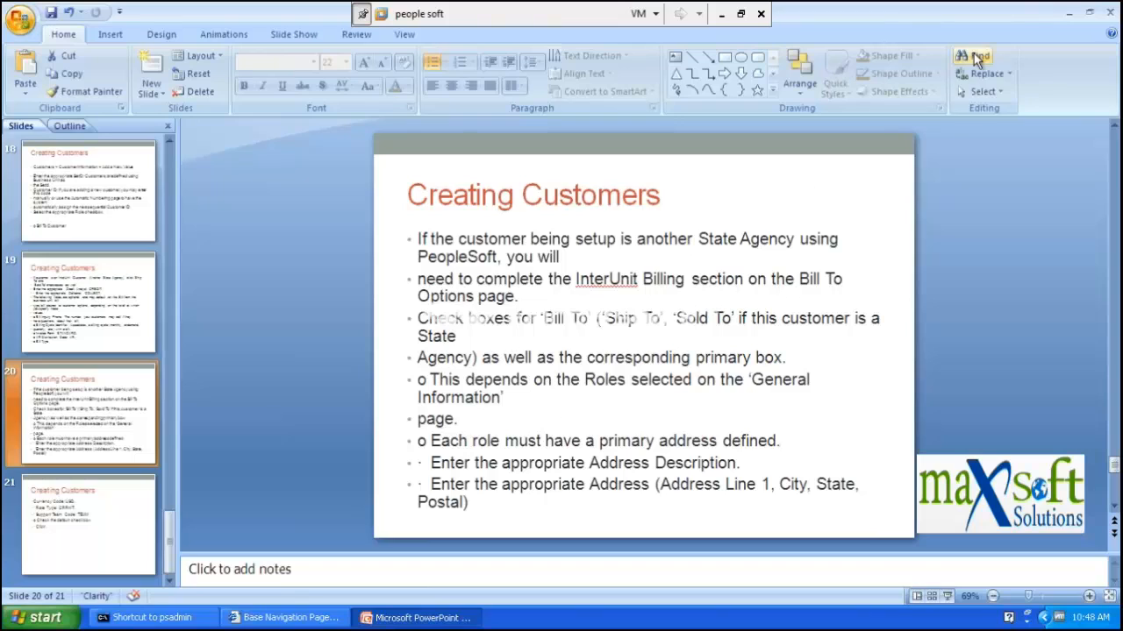
click(1068, 14)
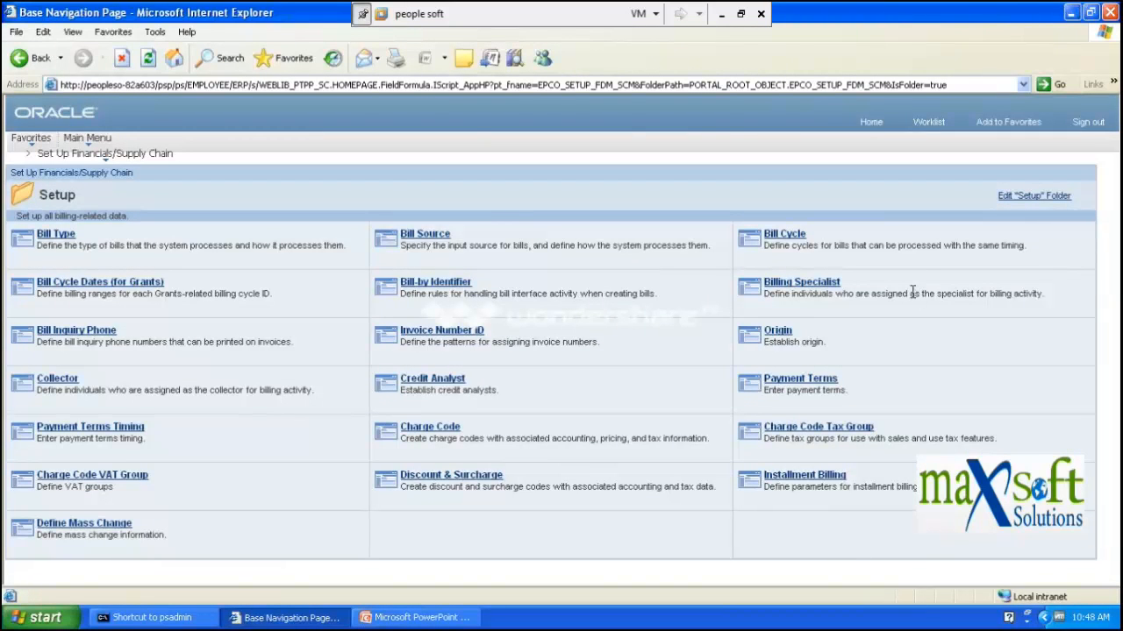
- Open Origin's Add a New Value page and dismiss the missing-ID message
click(785, 334)
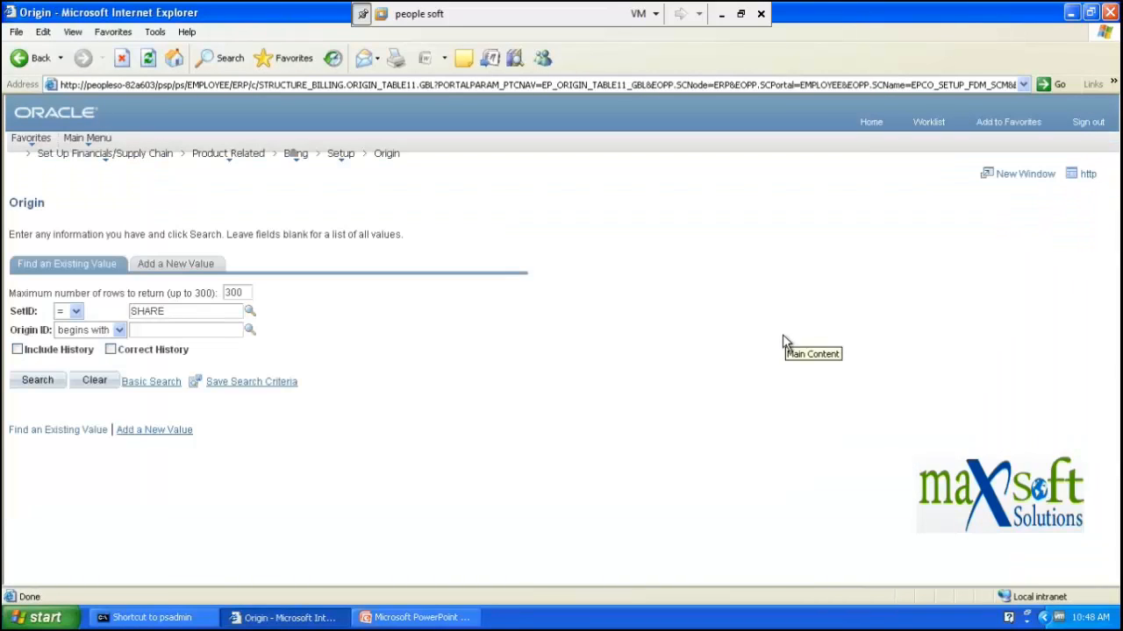
click(195, 270)
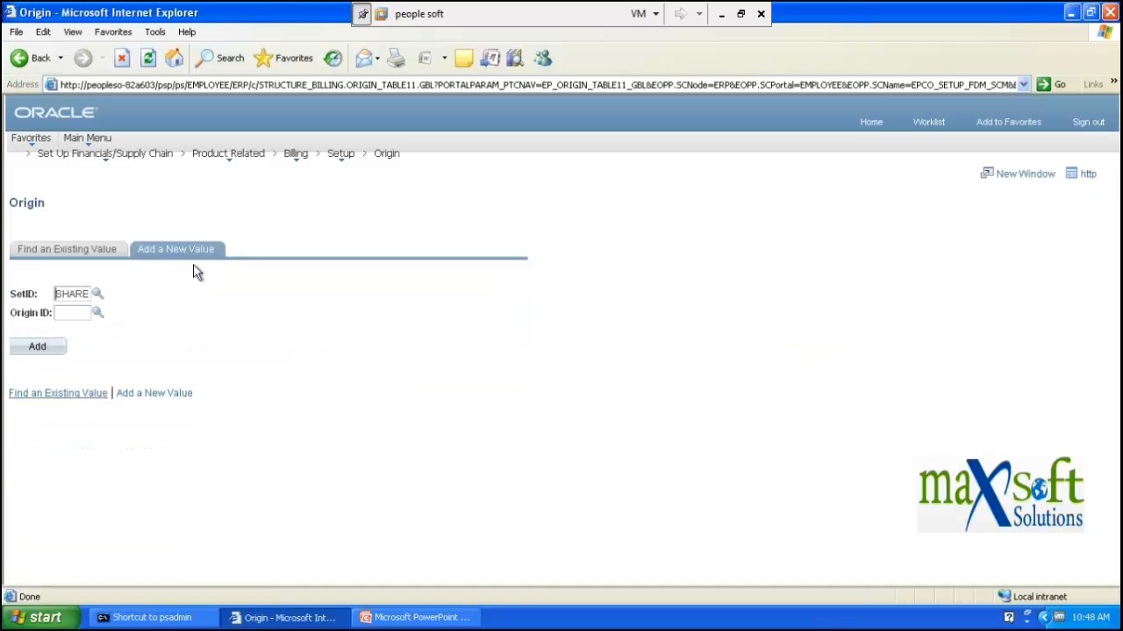
click(39, 348)
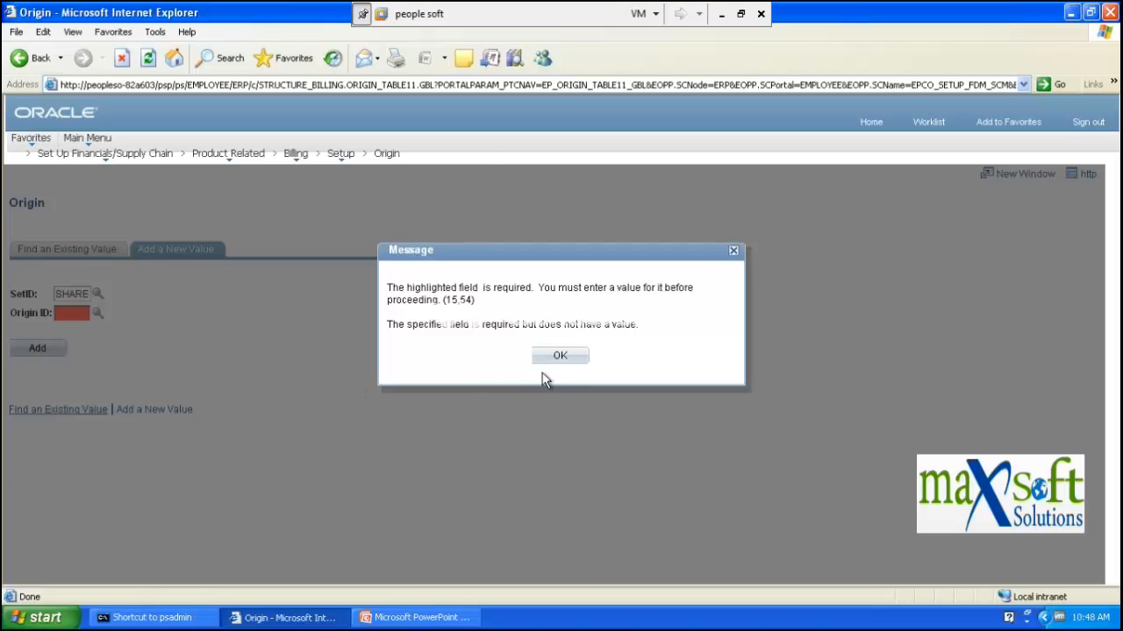
click(561, 360)
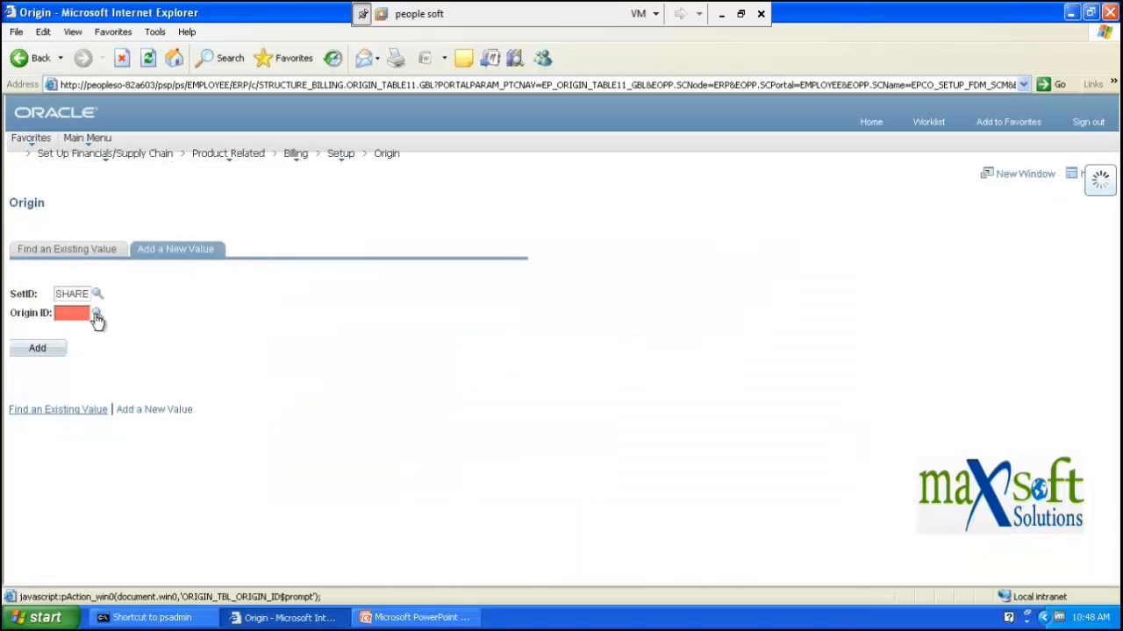
- Look up Origin ID OBILL, open the existing SHARE Online Billing origin, then return Home
click(97, 316)
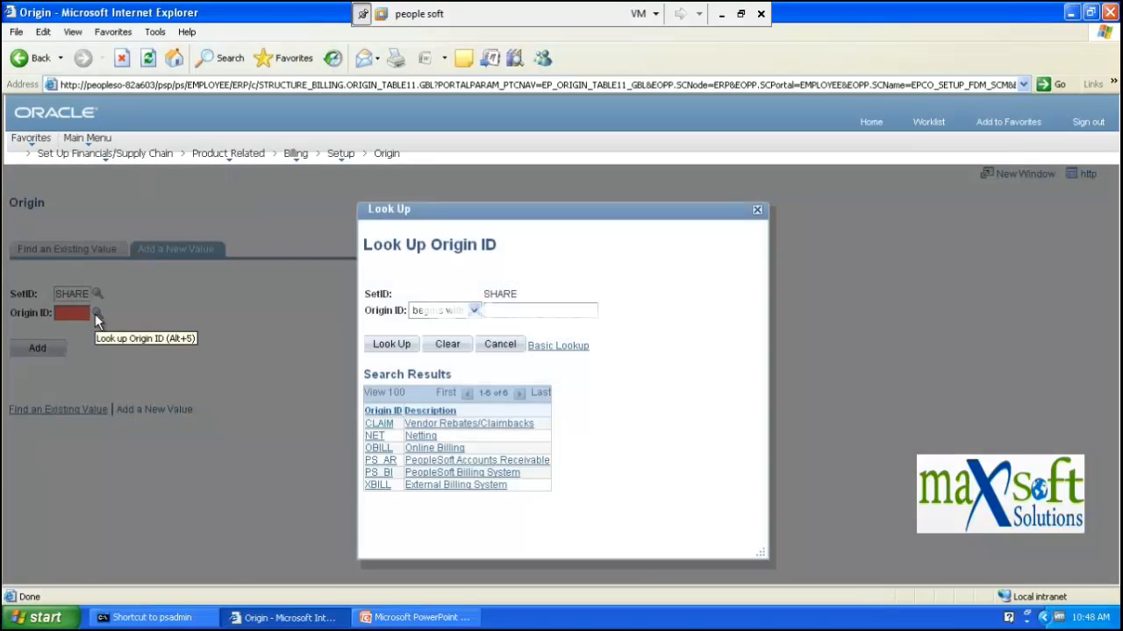
click(377, 450)
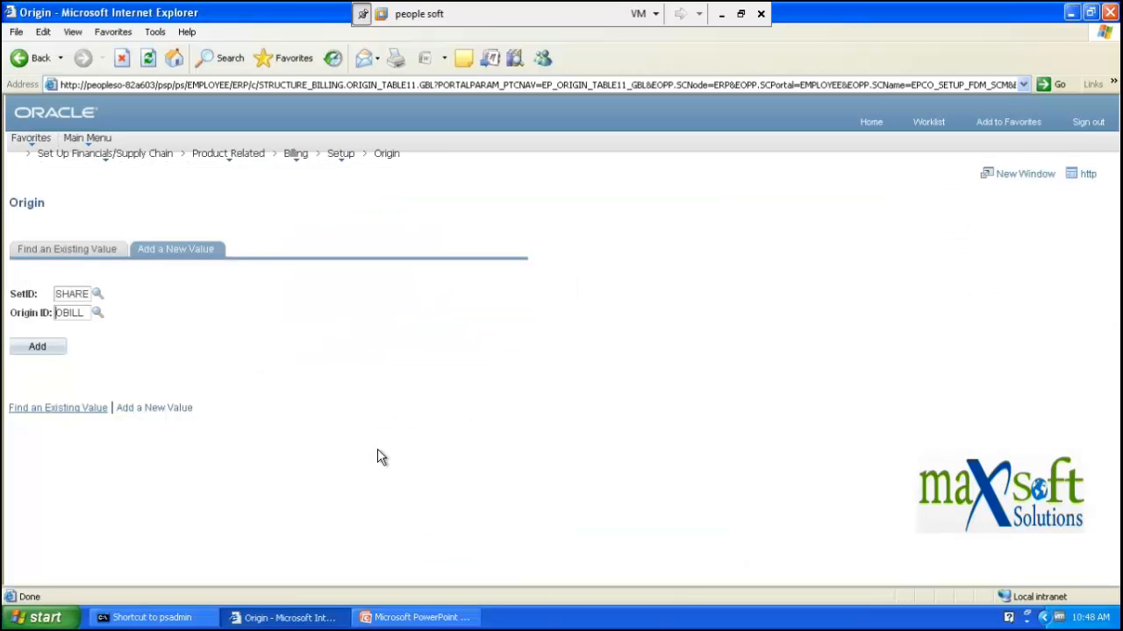
click(37, 348)
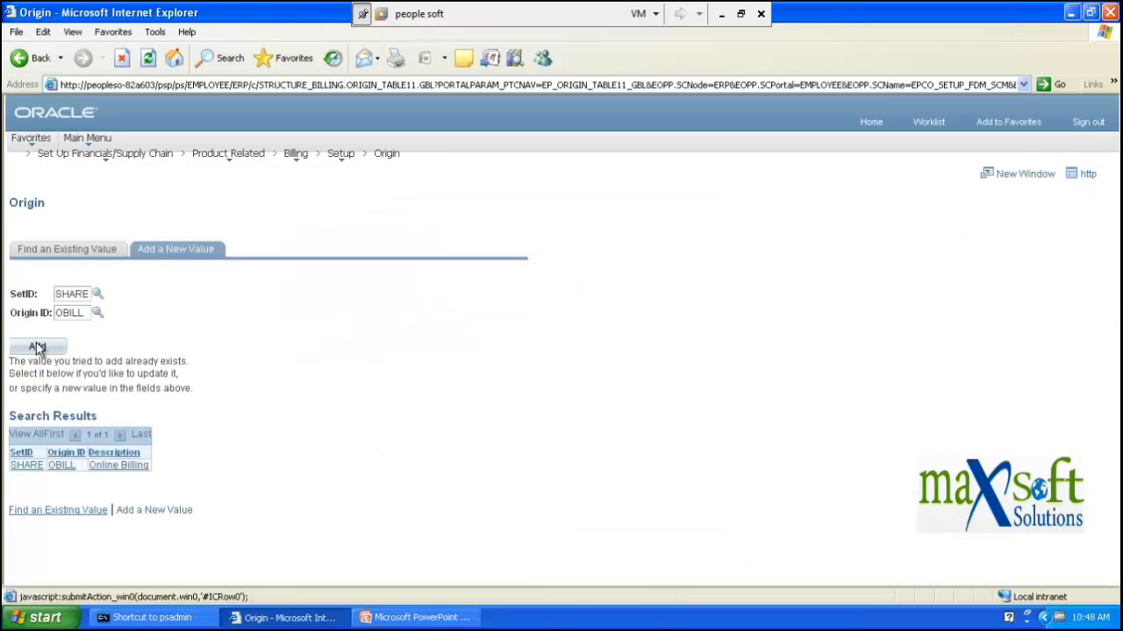
click(34, 467)
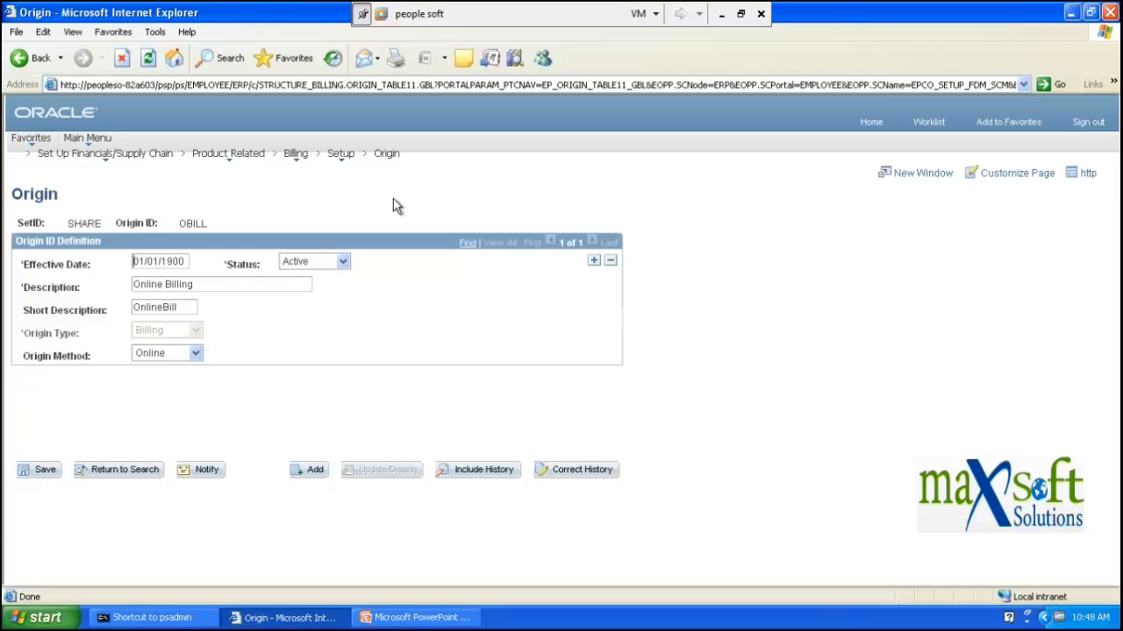
click(872, 122)
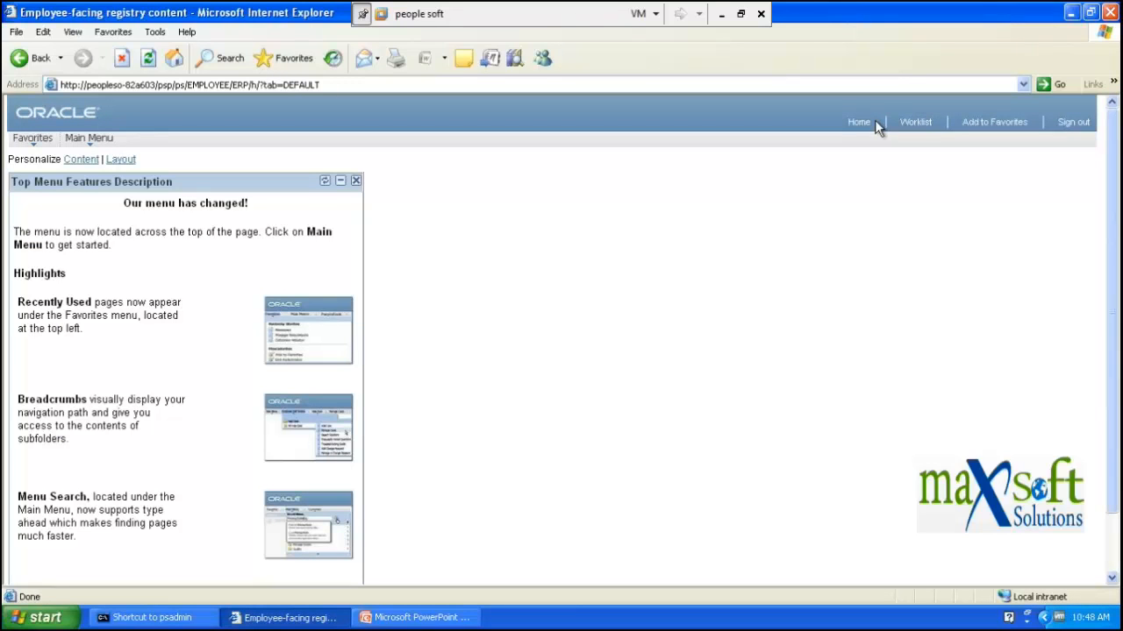
- Restore and maximize the browser twice, then minimize the PeopleSoft VM to the Downloads folder
click(1089, 12)
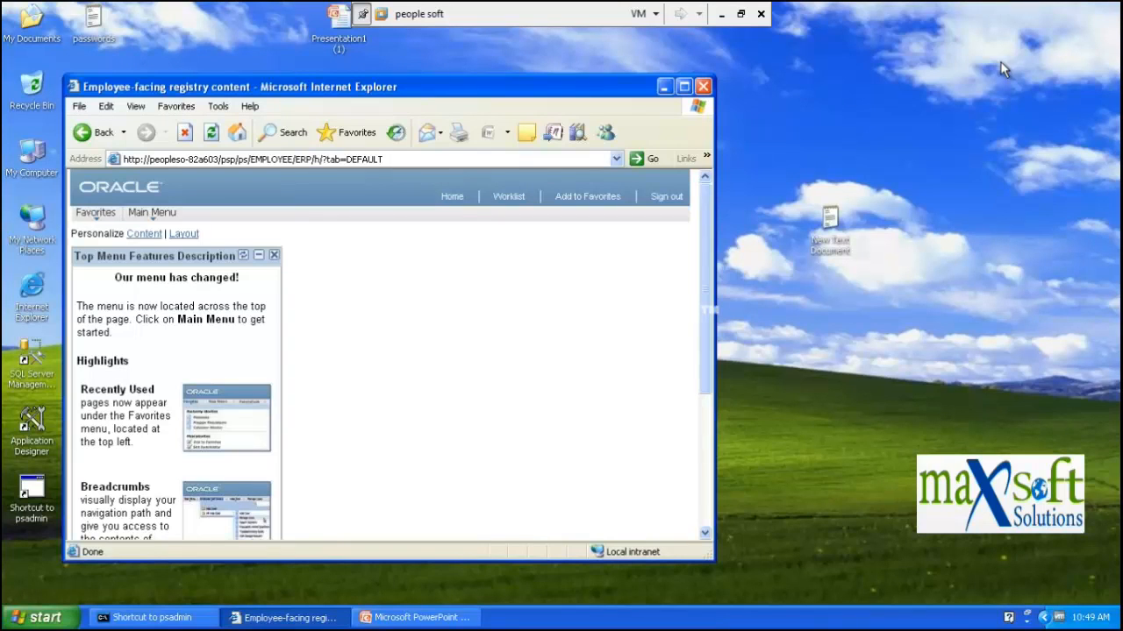
click(685, 86)
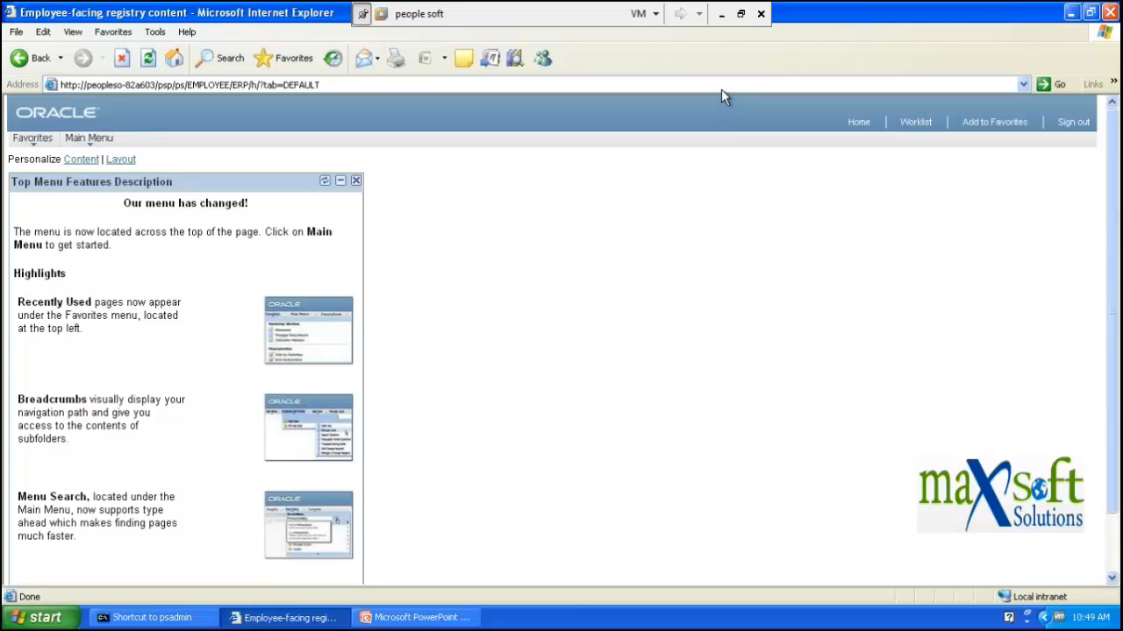
click(1089, 12)
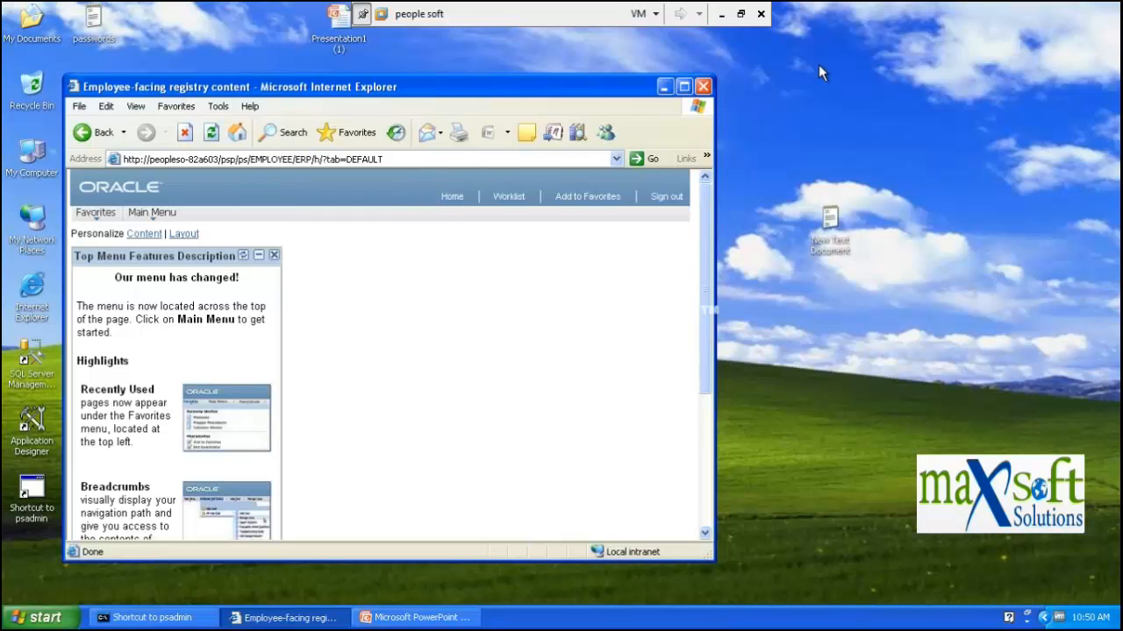
click(684, 87)
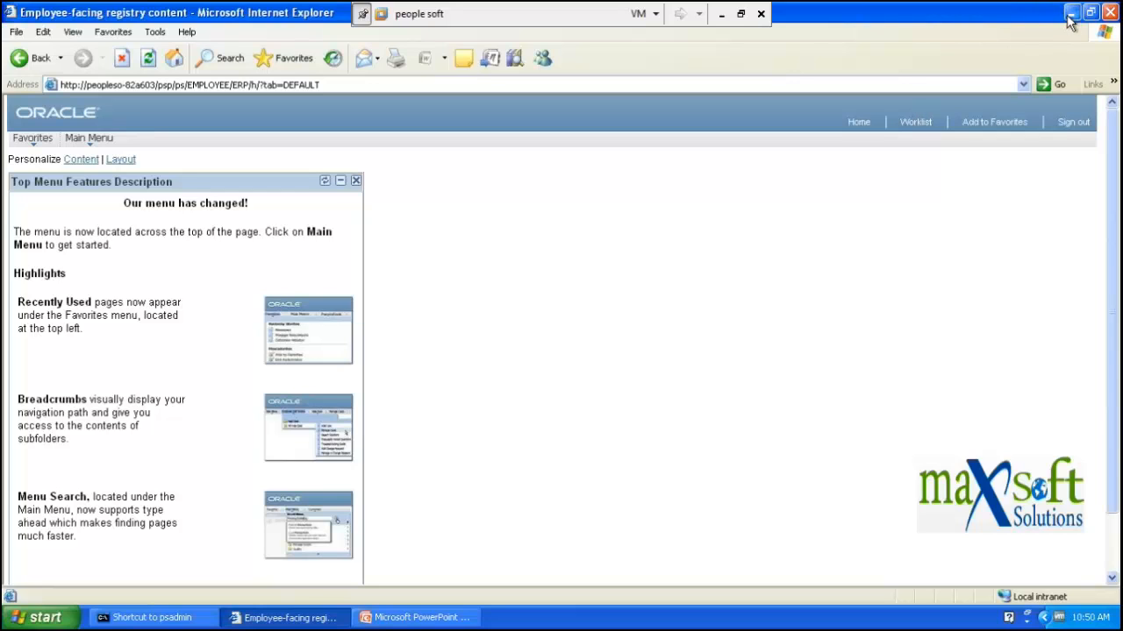
click(722, 17)
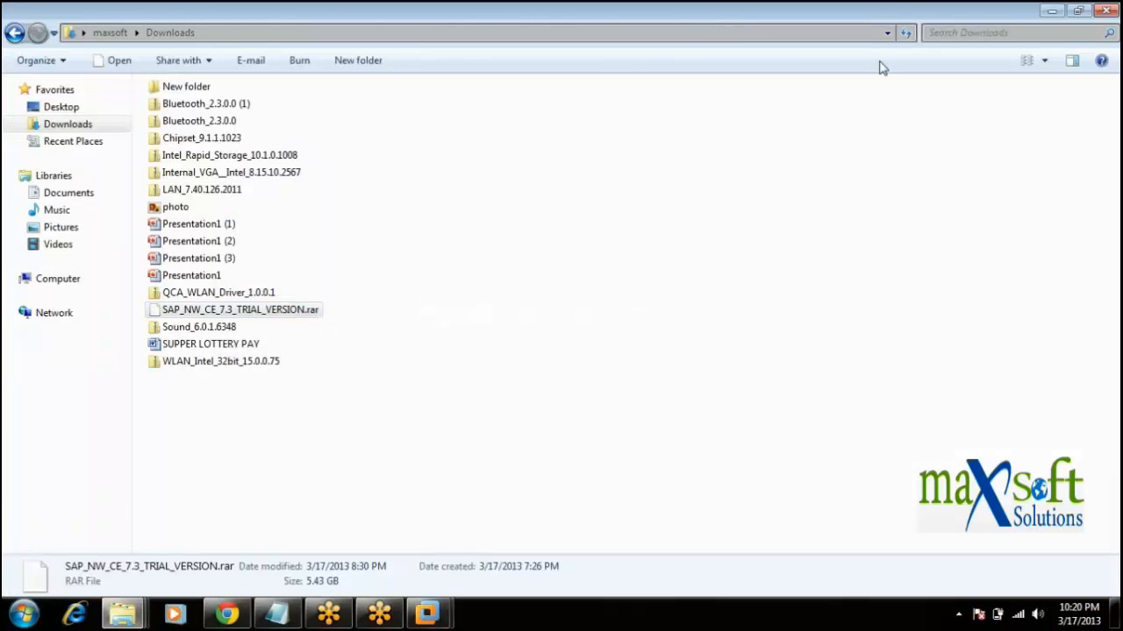
- Restore the people soft VM from the taskbar and open PeopleSoft's Main Menu
mouse_move(427, 614)
click(453, 563)
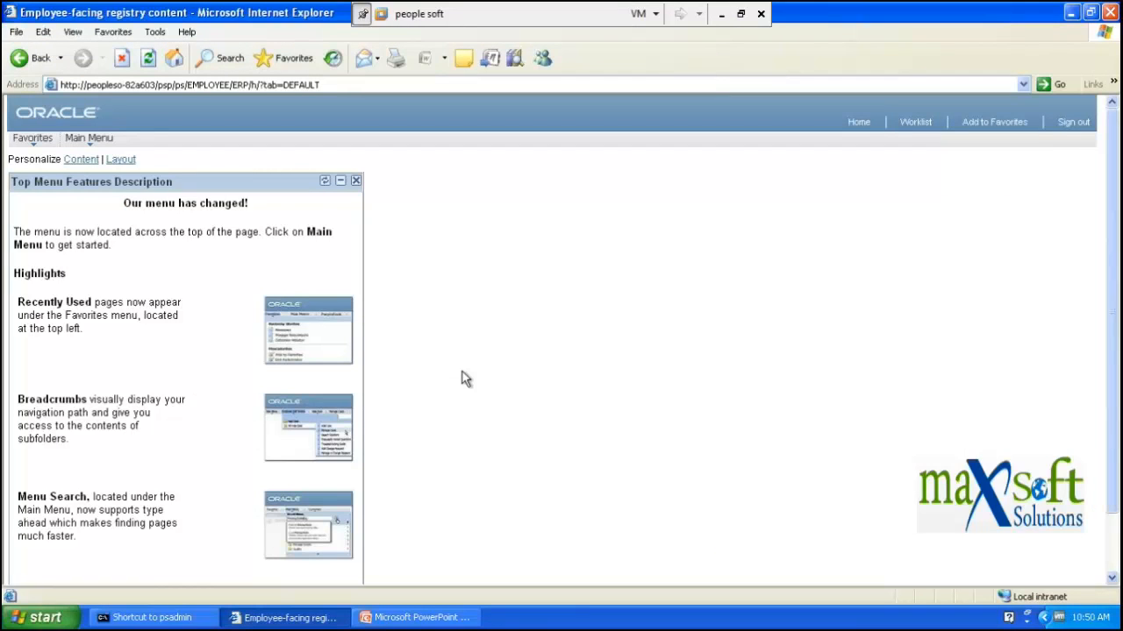
click(90, 141)
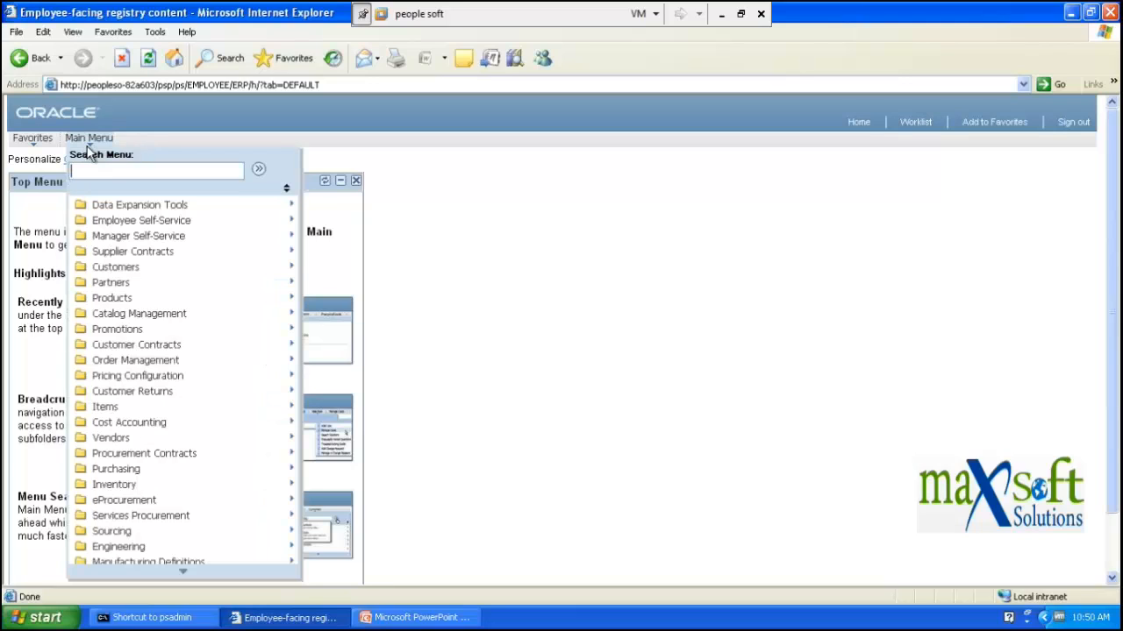